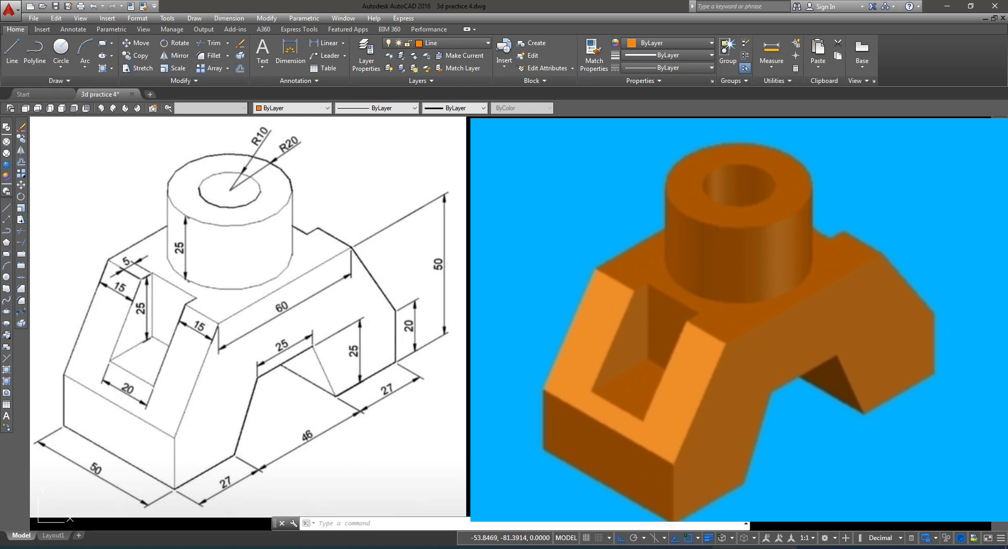
Step: Switch to Paint 3D and mark the overall length (27, 46, 27), 50 width and 50 height dimensions in green on the reference drawing
click(670, 548)
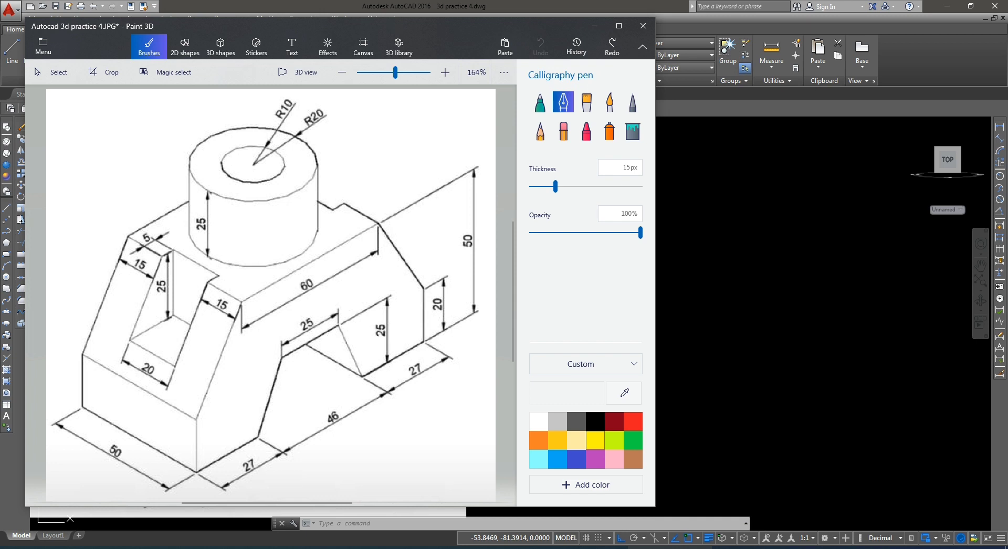
drag(431, 374, 249, 492)
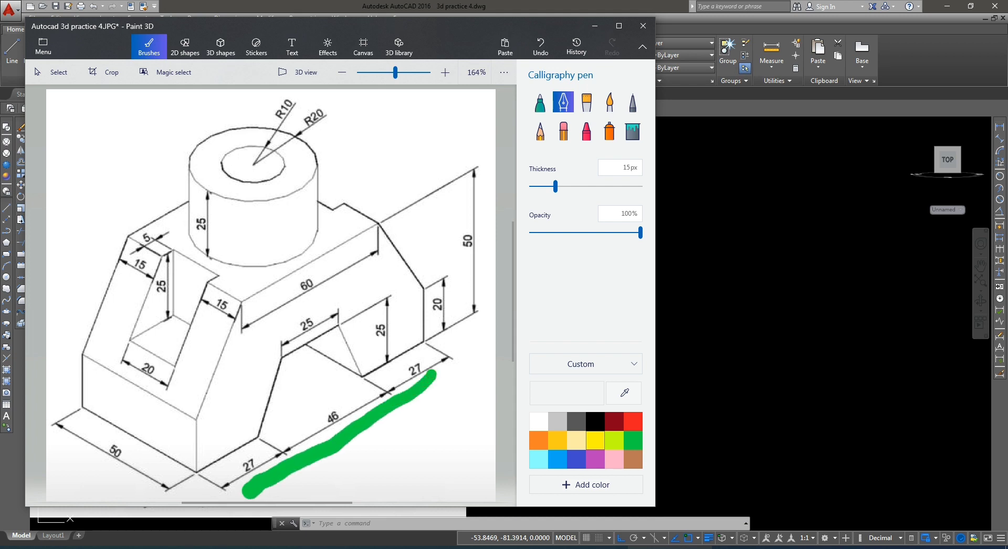
drag(83, 453, 112, 482)
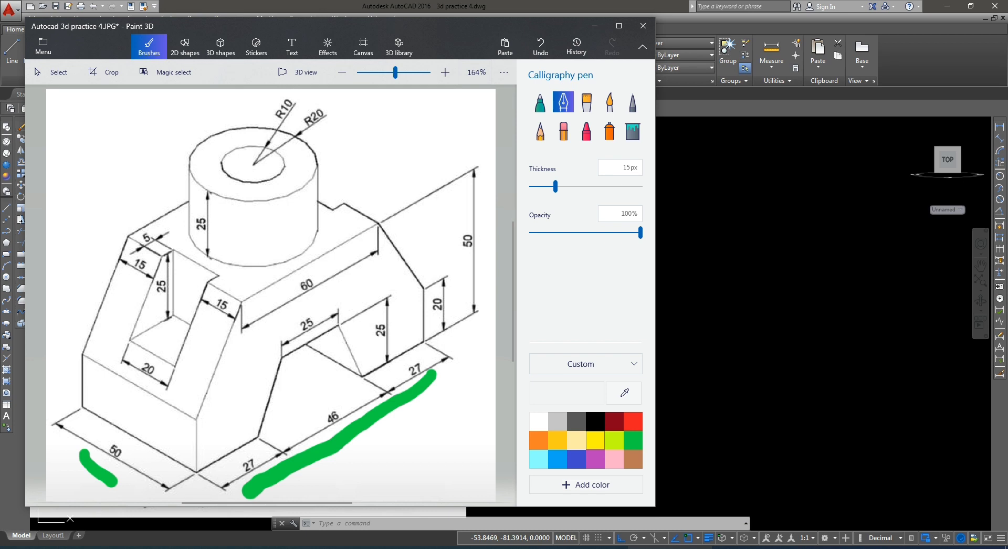
drag(484, 230, 485, 278)
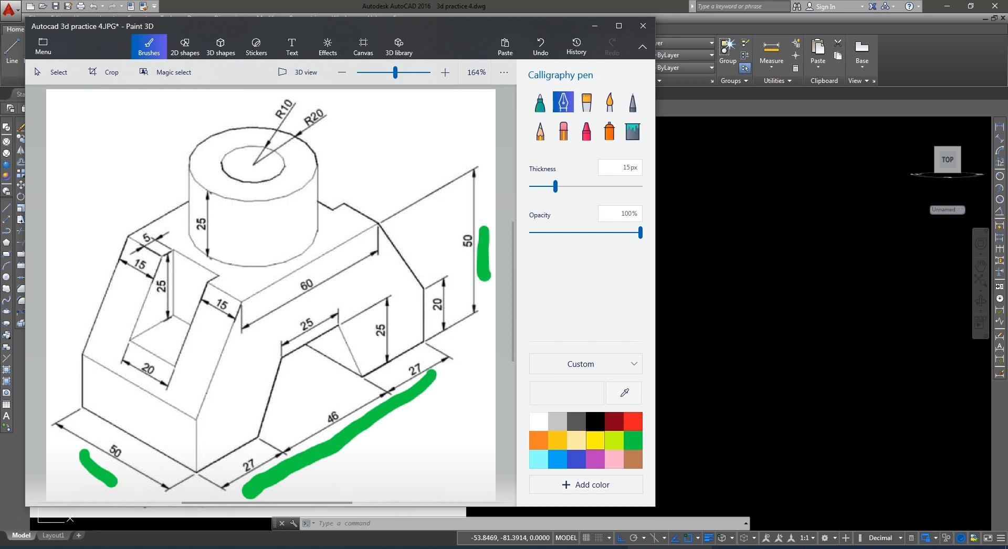
Step: Mark the cylinder and its 25 height, R10 and R20 dimensions in green, and return to AutoCAD
mouse_move(353, 104)
mouse_down()
mouse_move(311, 92)
mouse_move(216, 95)
mouse_move(176, 158)
mouse_move(179, 171)
mouse_up()
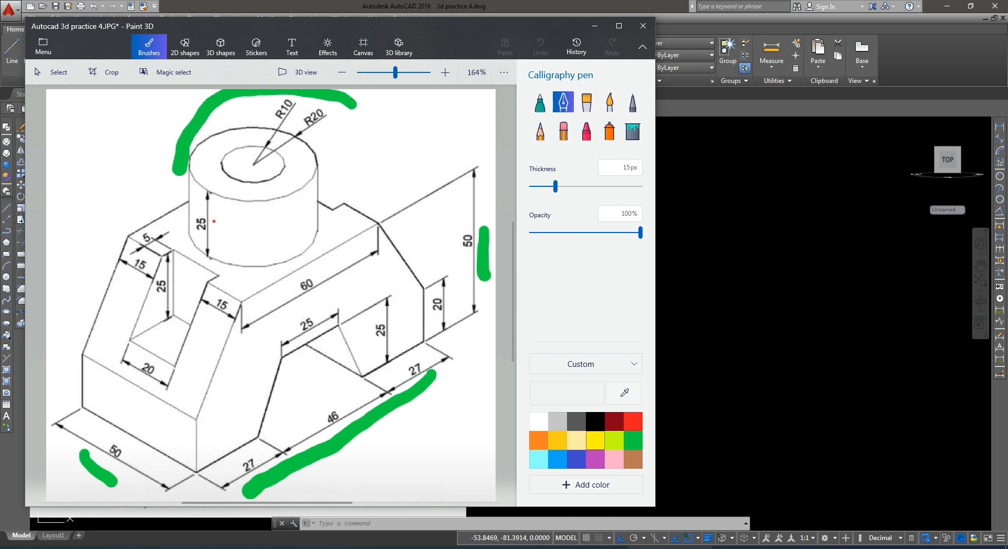
drag(214, 221, 216, 249)
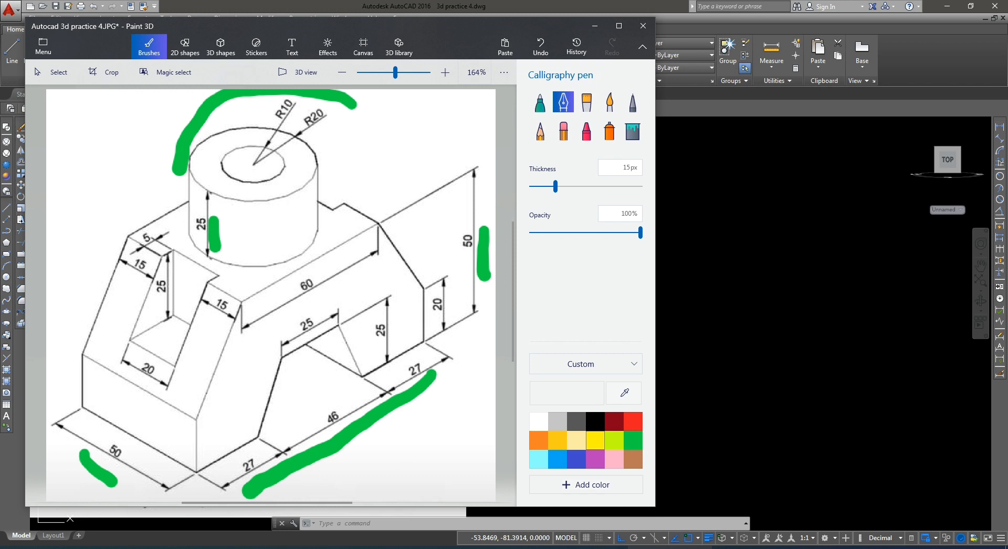
click(295, 118)
mouse_move(298, 108)
mouse_down()
mouse_move(325, 130)
mouse_move(342, 125)
mouse_up()
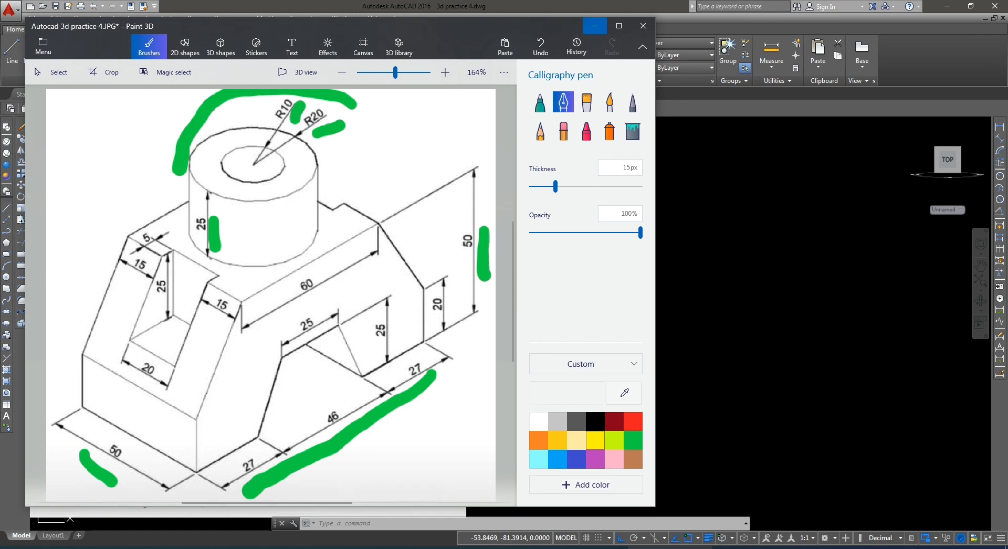
click(595, 26)
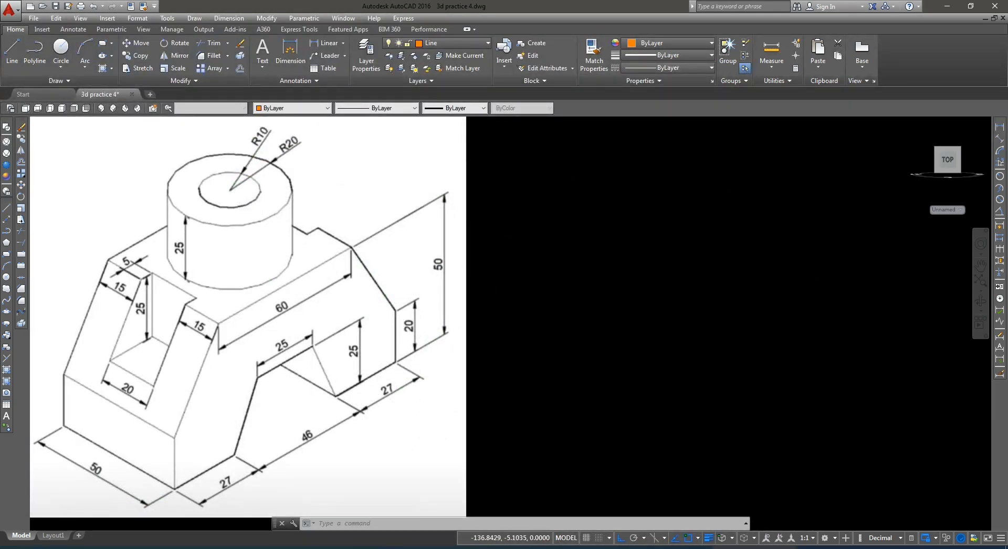
Step: Set the viewport to the Front view with the reference image and empty drawing space beside it in sight
scroll(368, 273, down, 2)
scroll(384, 288, up, 2)
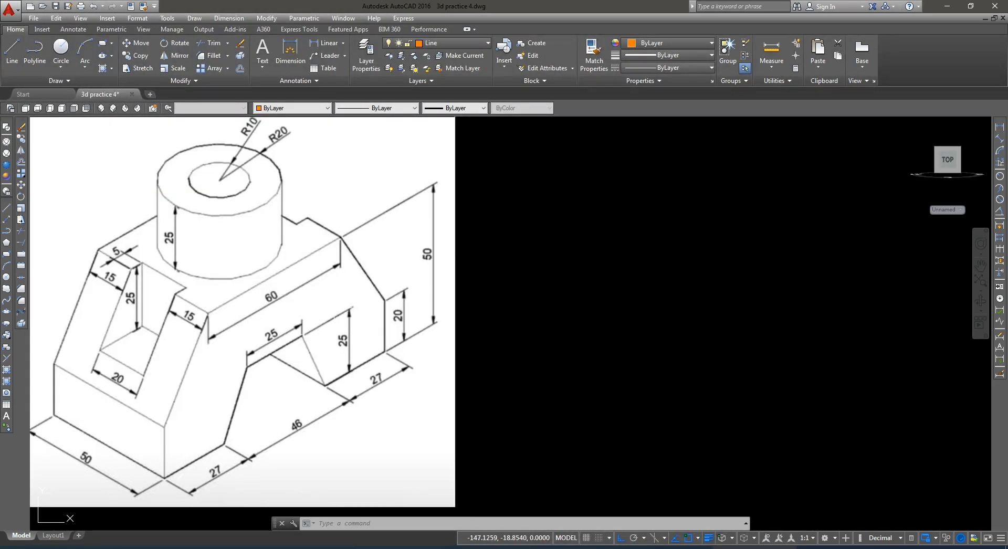
scroll(243, 312, down, 2)
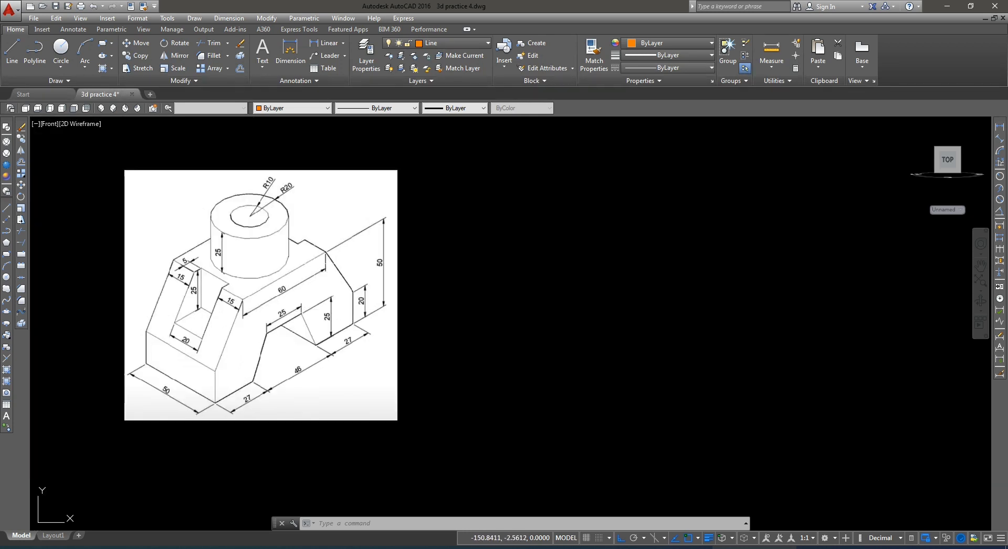
scroll(249, 275, up, 2)
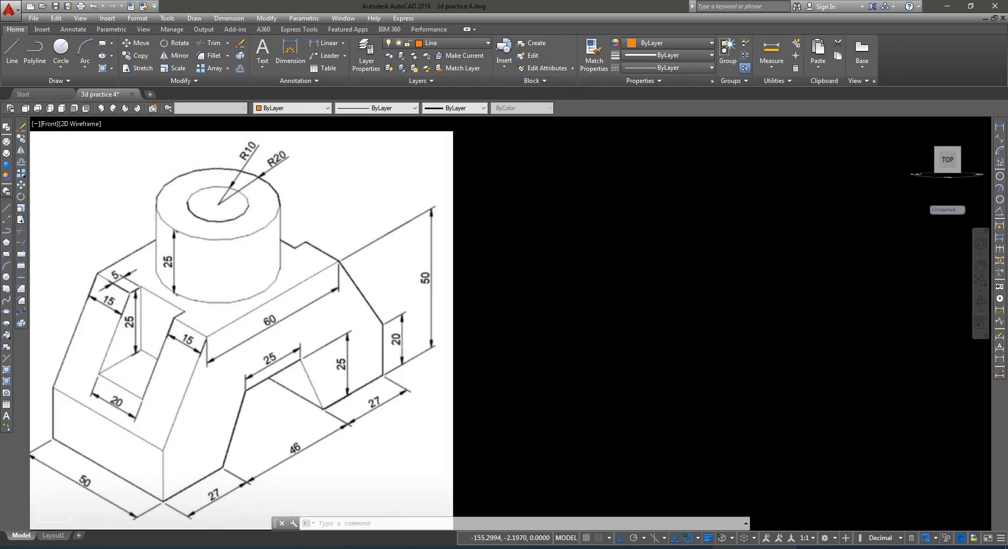
scroll(258, 252, down, 2)
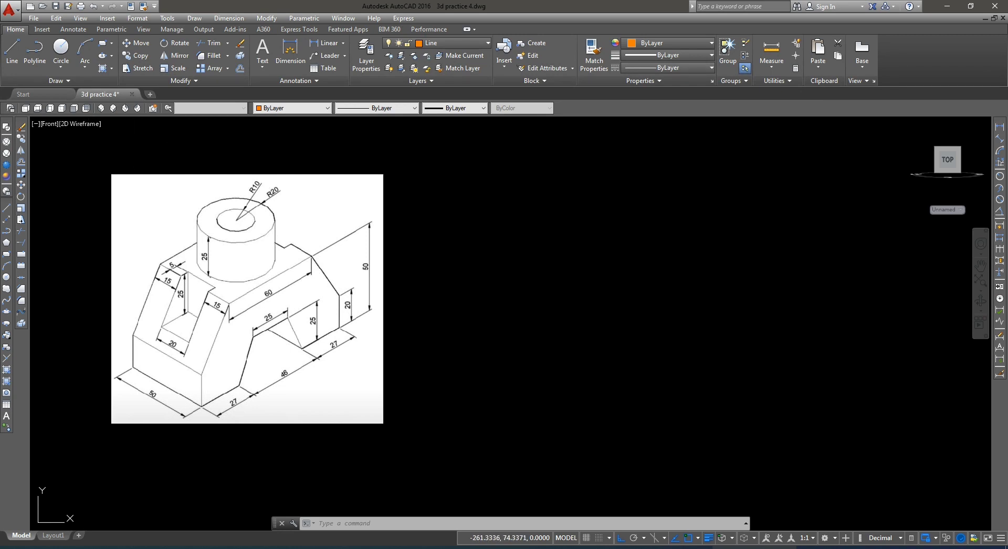
click(74, 108)
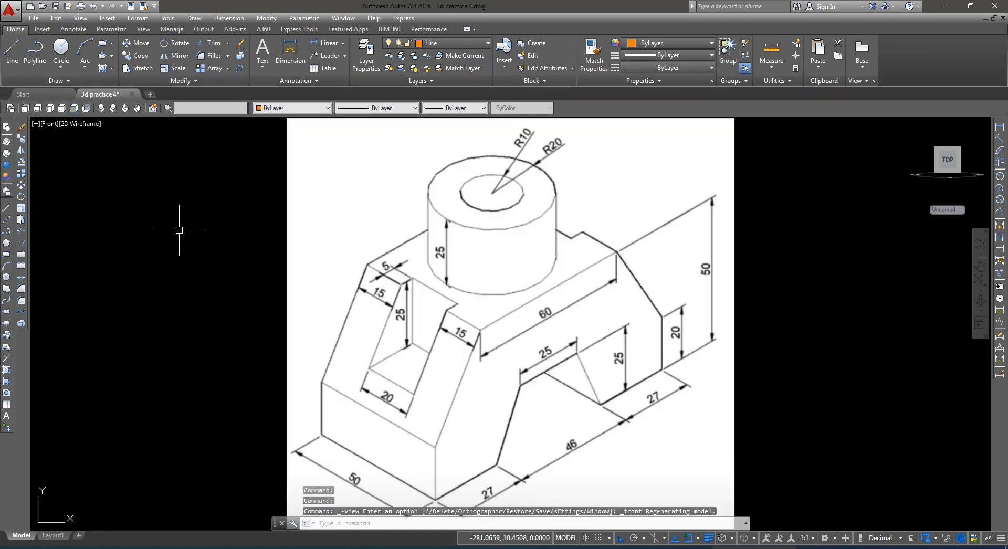
scroll(234, 235, down, 4)
scroll(505, 245, up, 2)
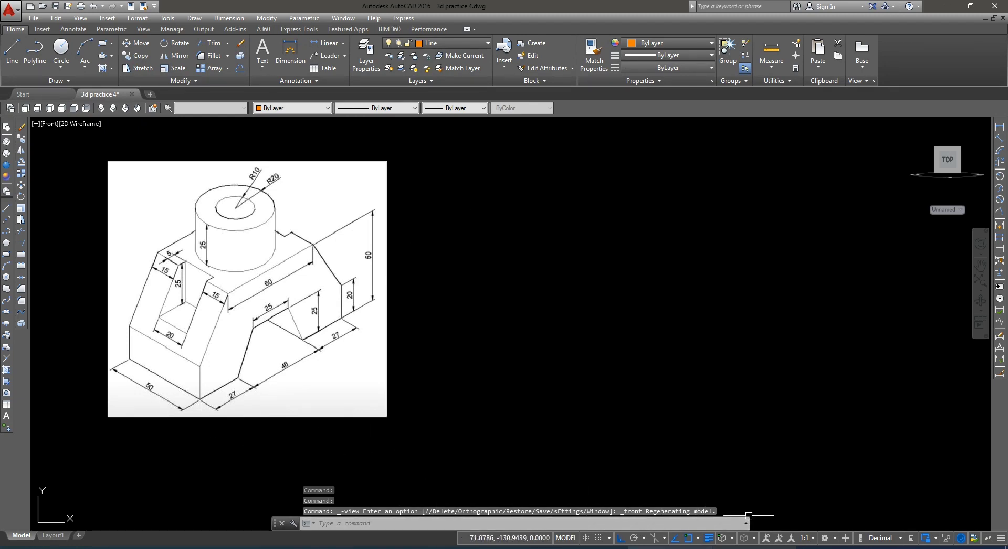
Step: In Paint 3D, draw a green arrow pointing at the long front side of the part, and return to AutoCAD
click(693, 548)
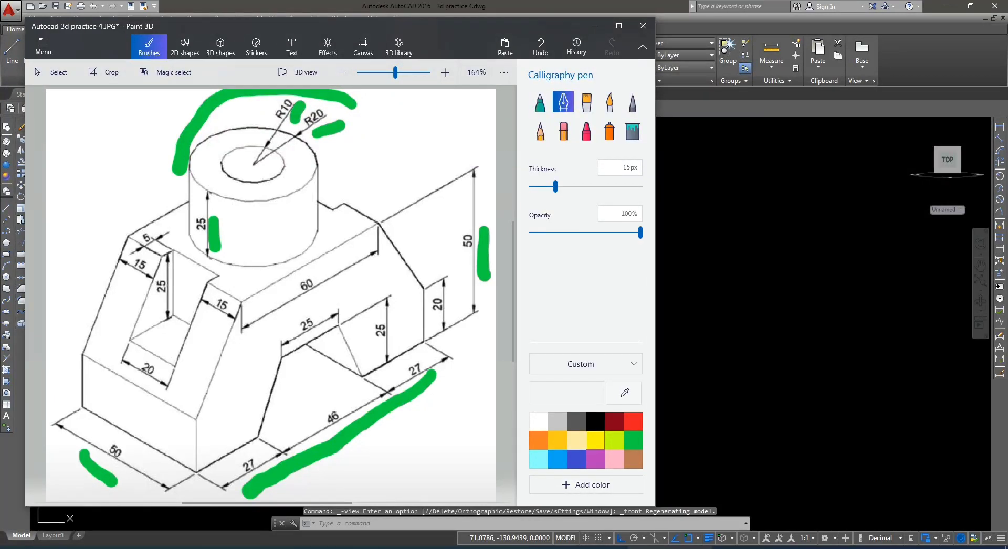
drag(400, 437, 470, 479)
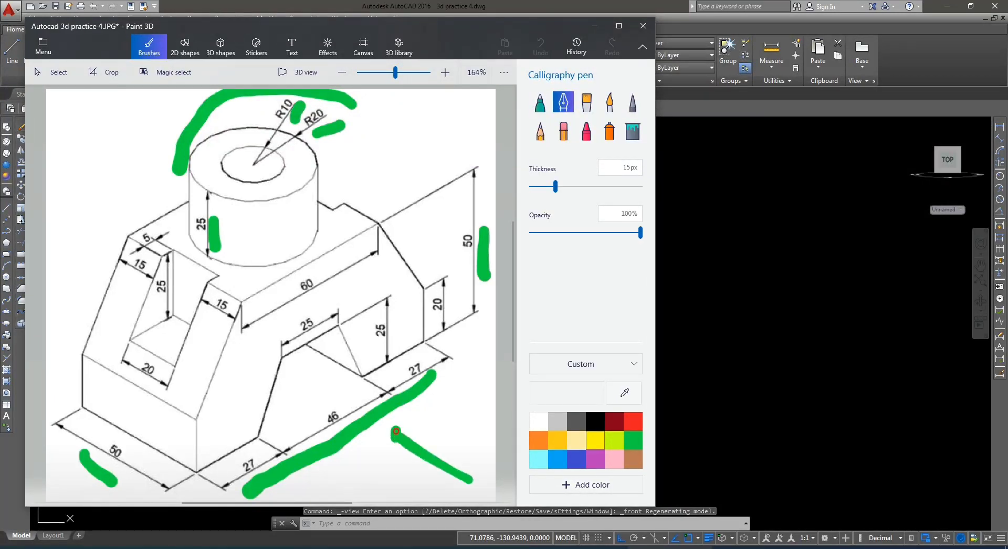
mouse_move(398, 431)
mouse_down()
mouse_move(401, 464)
mouse_move(450, 432)
mouse_up()
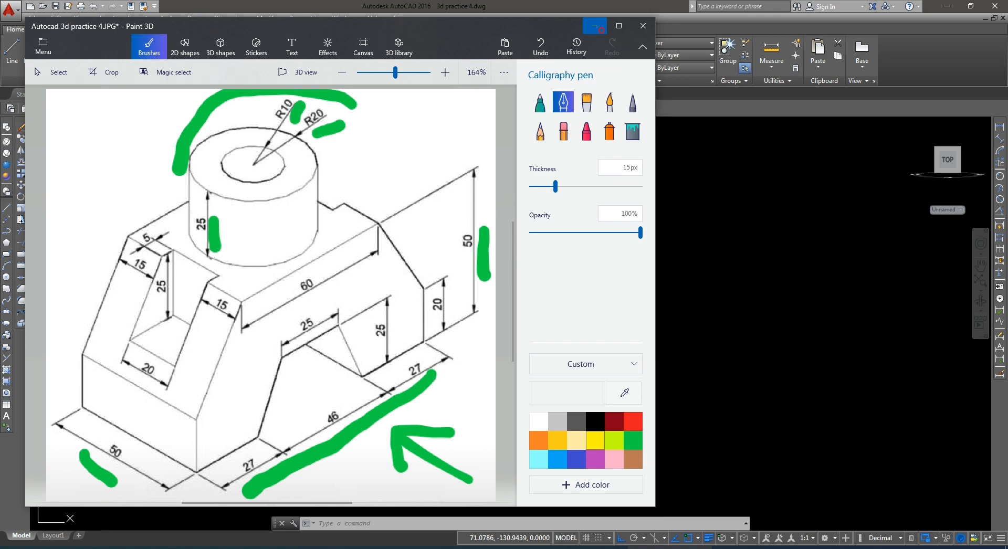
click(595, 25)
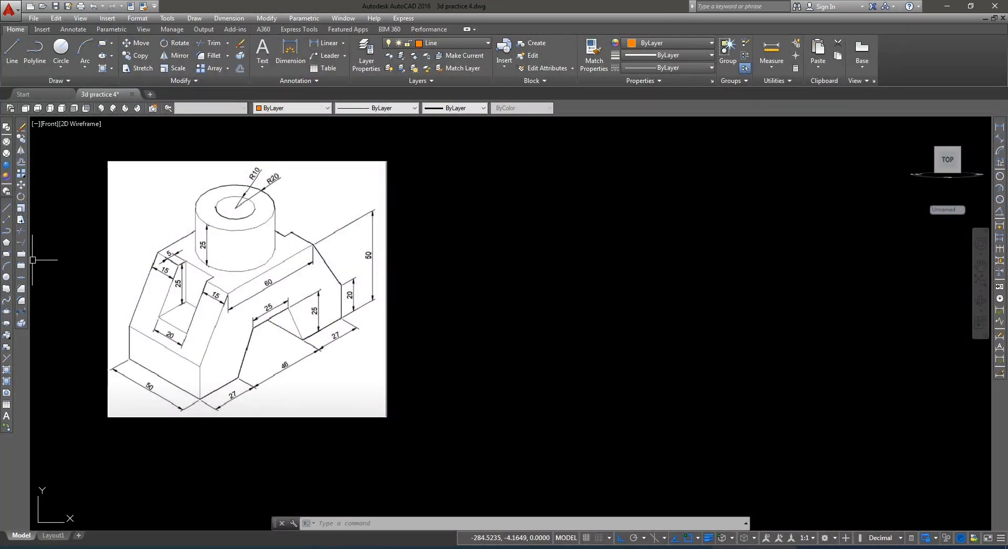
Step: Draw a closed rectangle 100 wide and 50 high with the Line command beside the reference image
text(l)
key(Return)
scroll(365, 366, down, 2)
scroll(454, 359, up, 2)
click(452, 361)
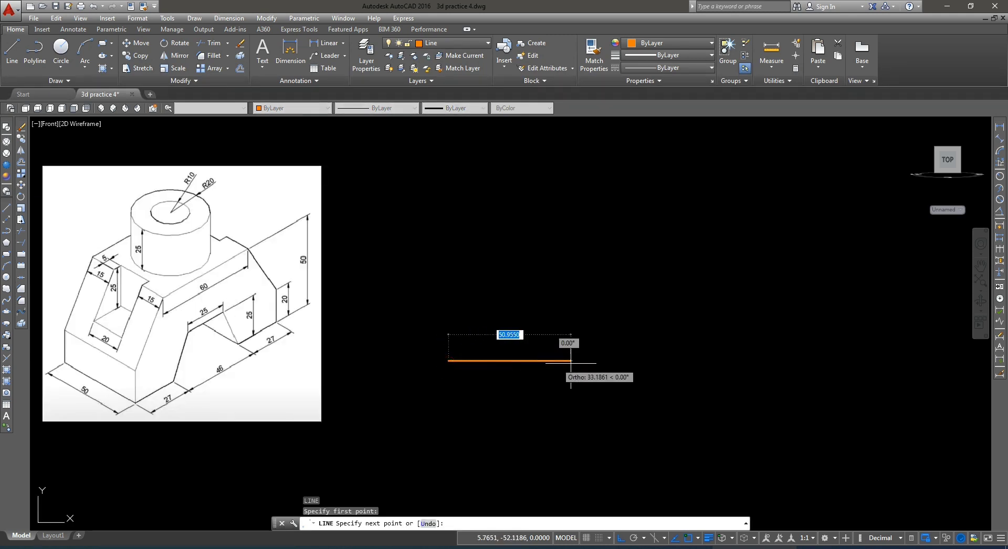
scroll(617, 374, down, 2)
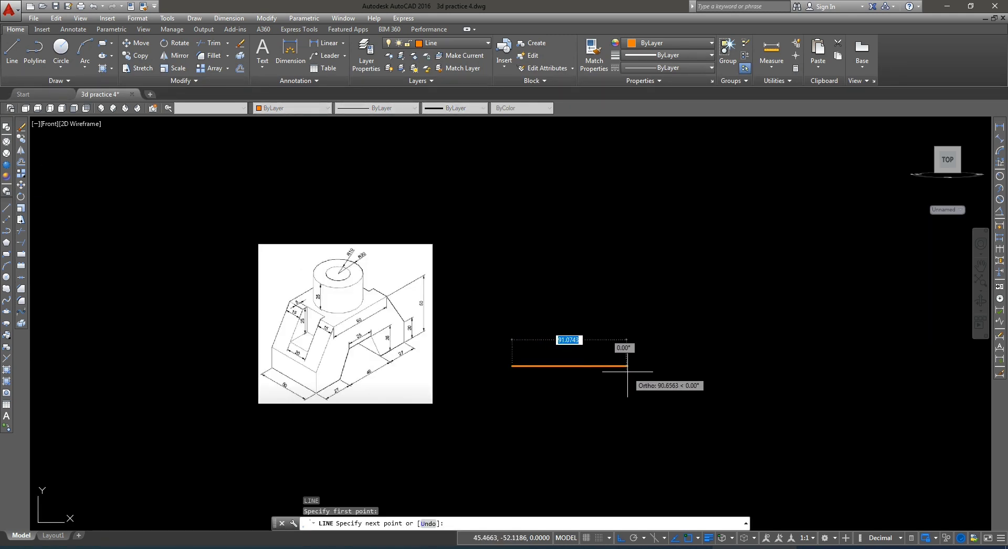
text(100)
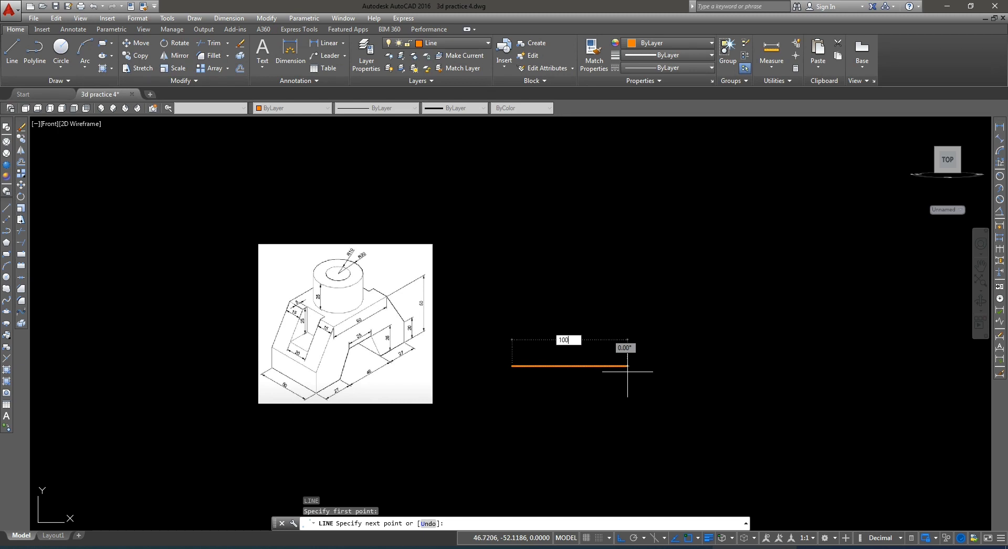
key(Return)
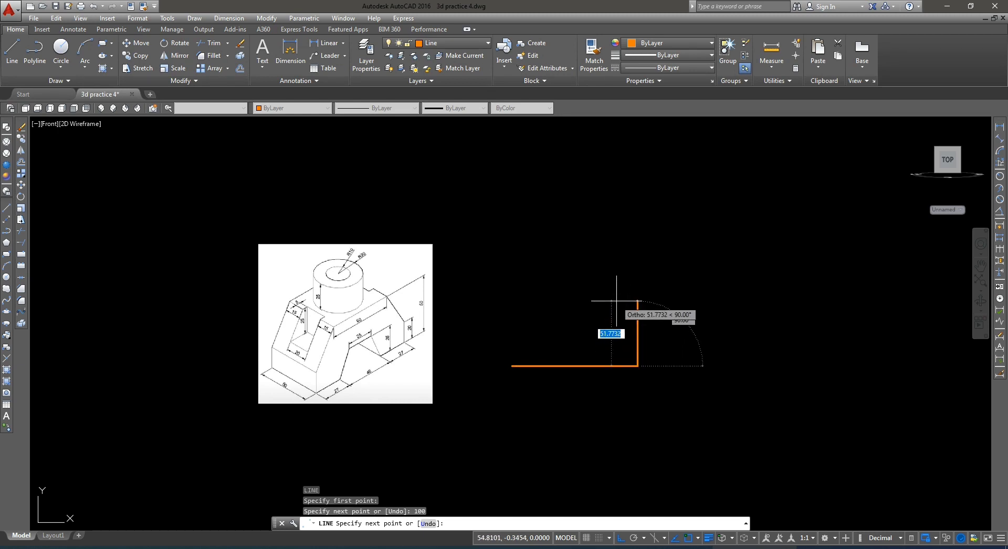
text(50)
key(Return)
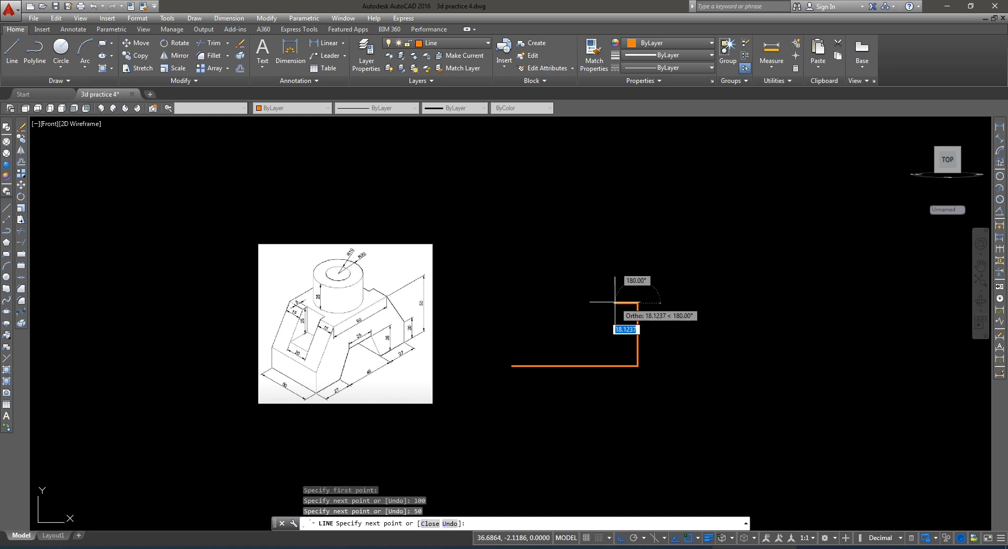
text(1)
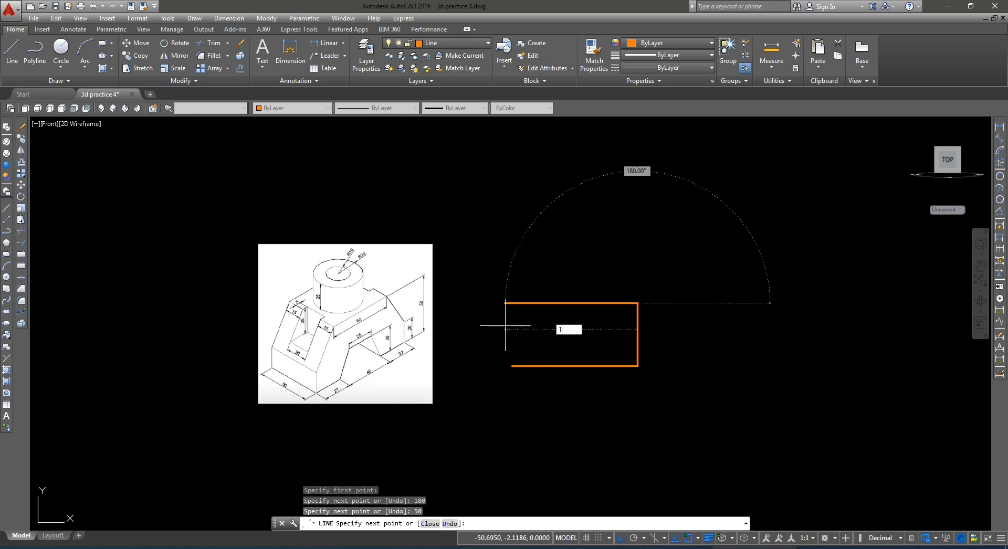
text(00)
key(Return)
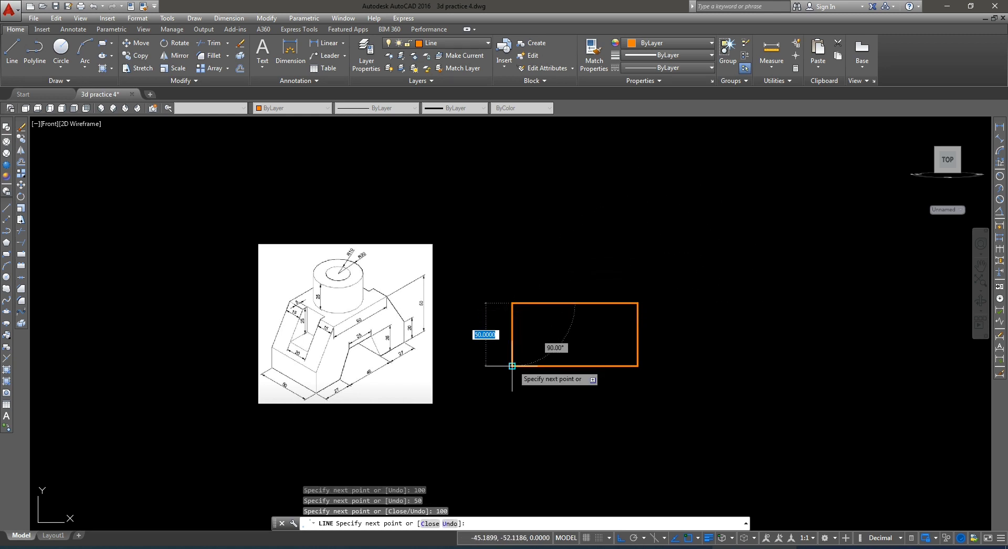
key(Return)
Step: Copy the rectangle's left edge 27 units to the right
scroll(528, 357, up, 2)
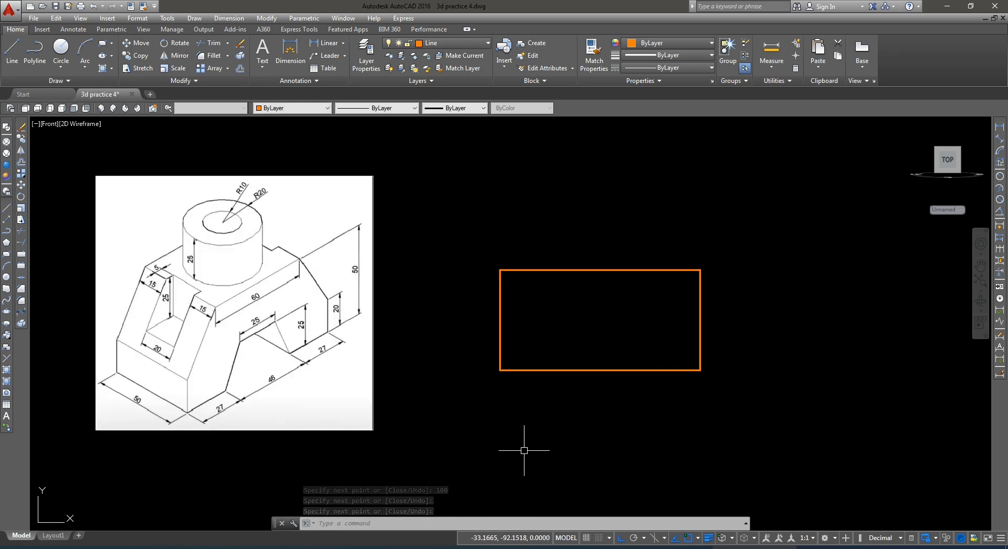
click(515, 328)
click(477, 335)
right_click(550, 344)
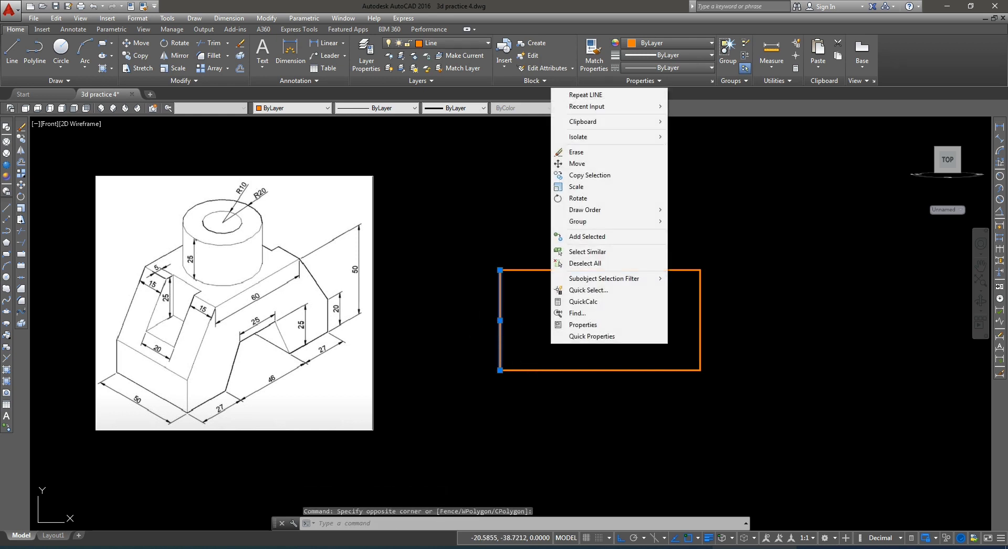
click(583, 175)
click(529, 441)
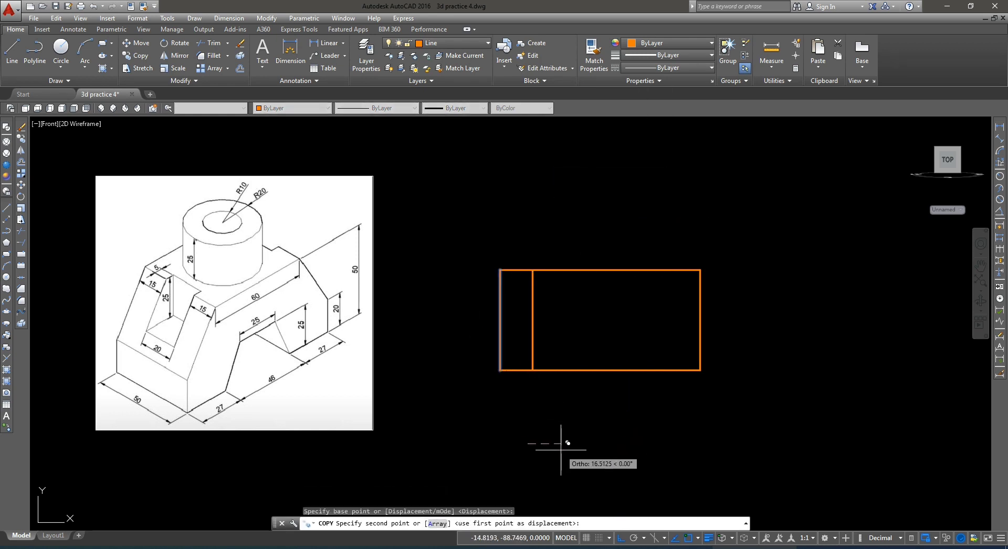
text(27)
key(Return)
key(Return)
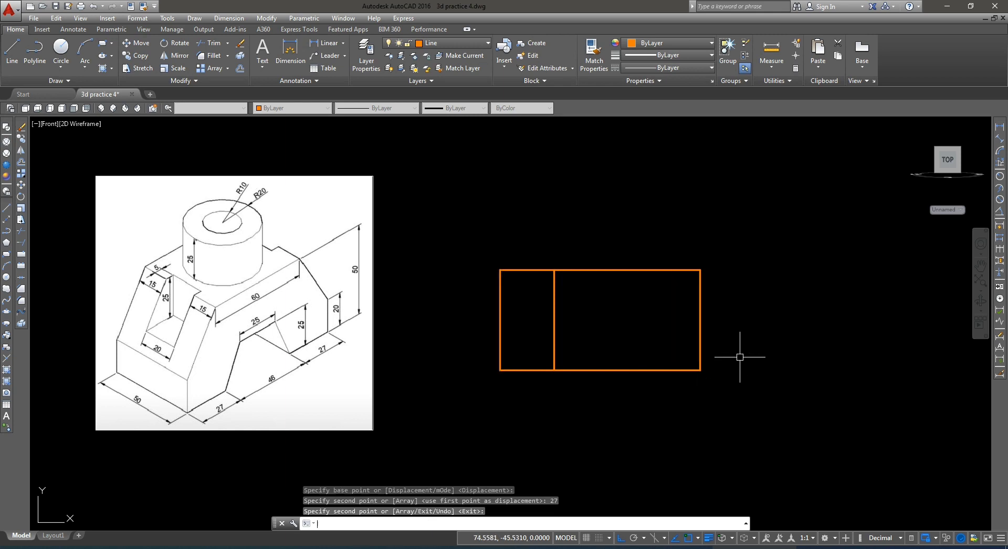
Step: Copy the rectangle's right edge 27 units to the left
click(728, 332)
click(668, 353)
key(Return)
click(750, 430)
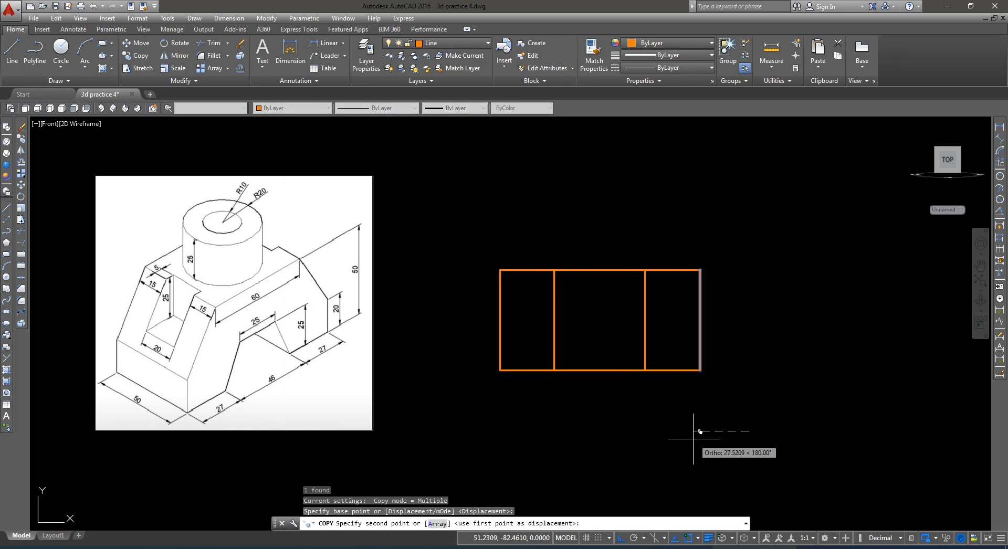
text(27)
key(Return)
key(Return)
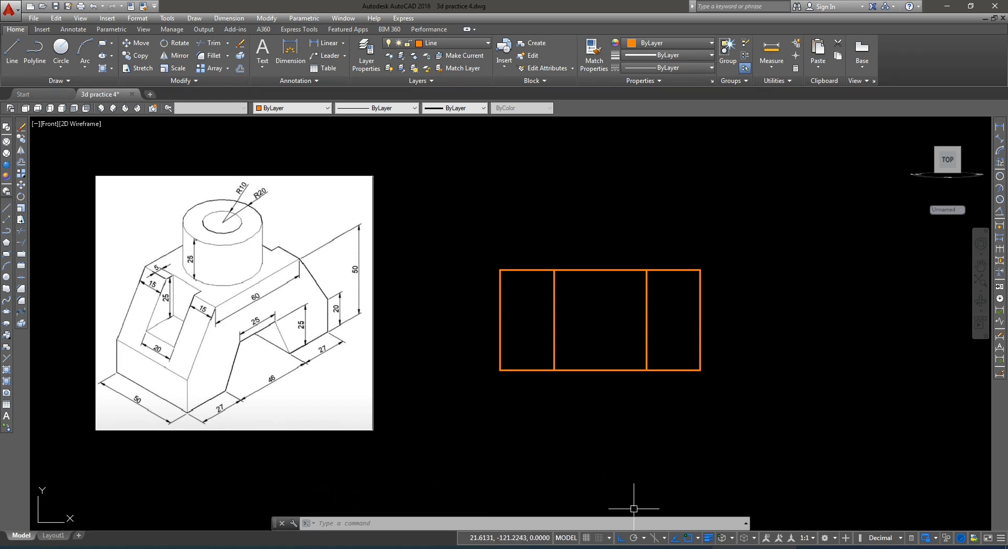
Step: Mark the 20 height dimension in the Paint 3D reference, and in AutoCAD copy the rectangle's bottom edge 20 units upward
click(656, 548)
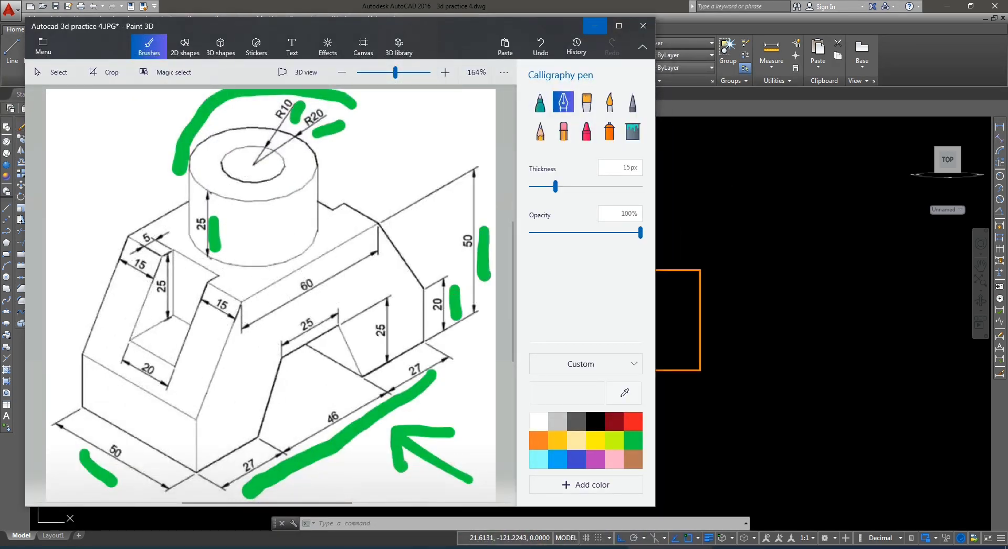
click(594, 26)
click(630, 389)
click(584, 342)
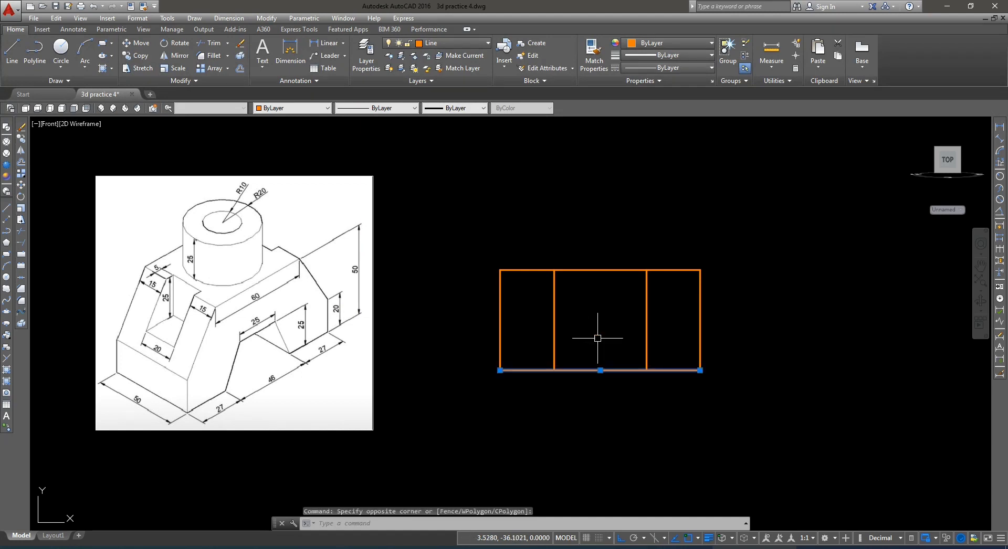
right_click(609, 333)
click(649, 165)
click(766, 352)
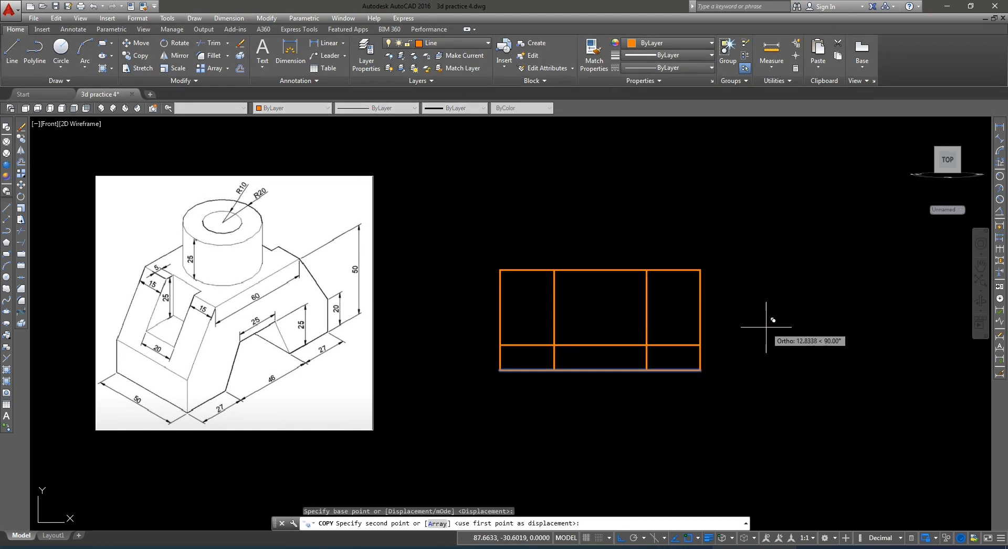
text(20)
key(Return)
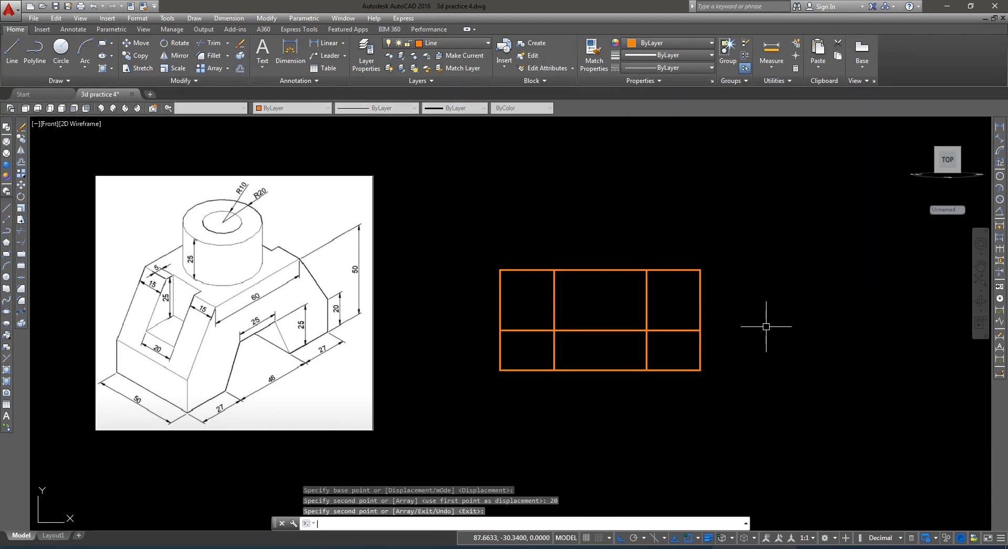
key(Return)
text(l)
key(Return)
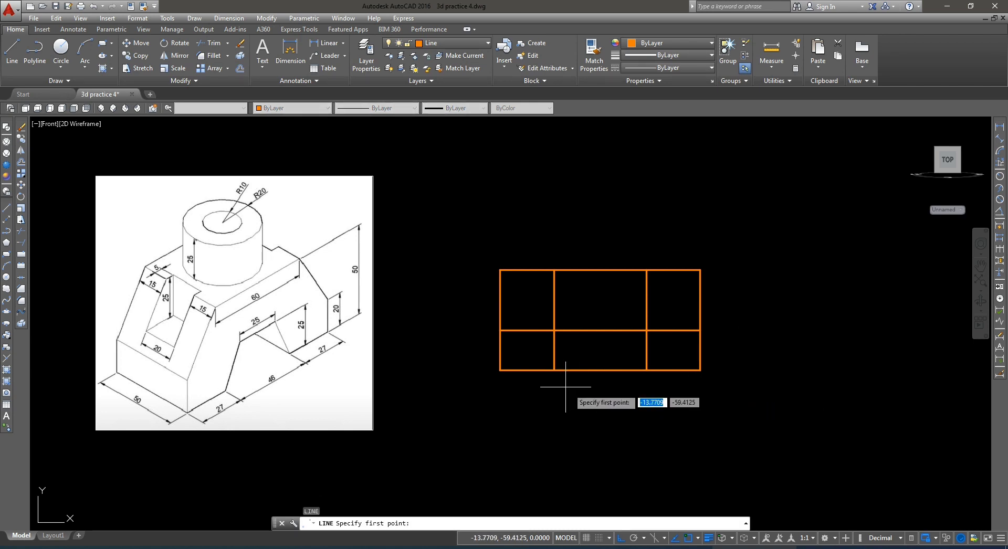
key(Escape)
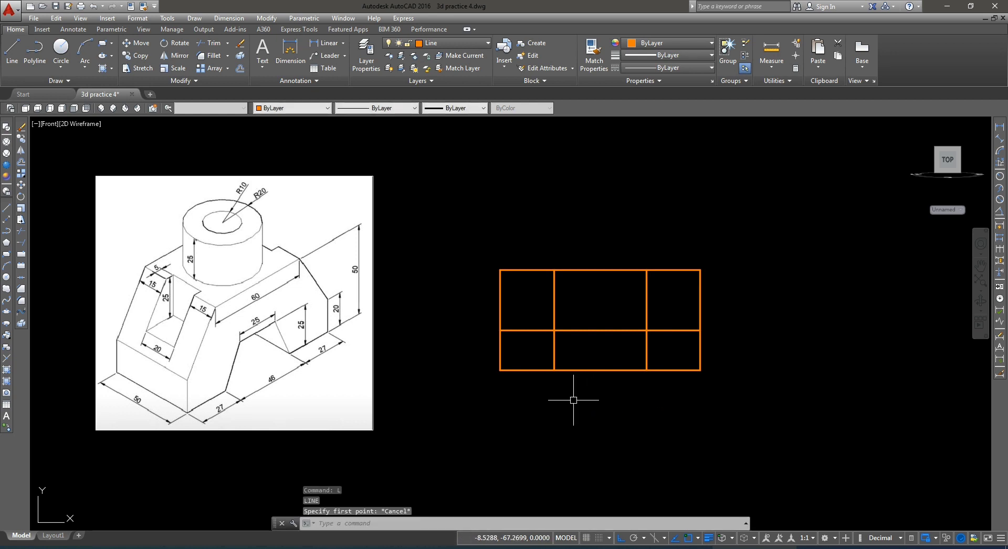
Step: Trim away the parts of the rectangle's left and right outer edges above the 20-high horizontal line
text(tr)
key(Return)
key(Return)
click(726, 326)
click(672, 287)
click(525, 308)
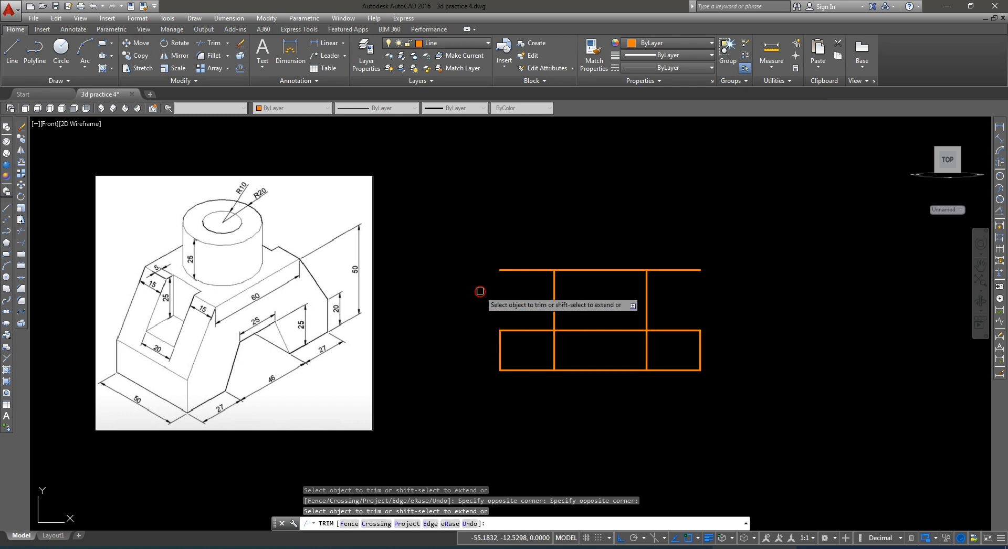
click(479, 291)
key(Return)
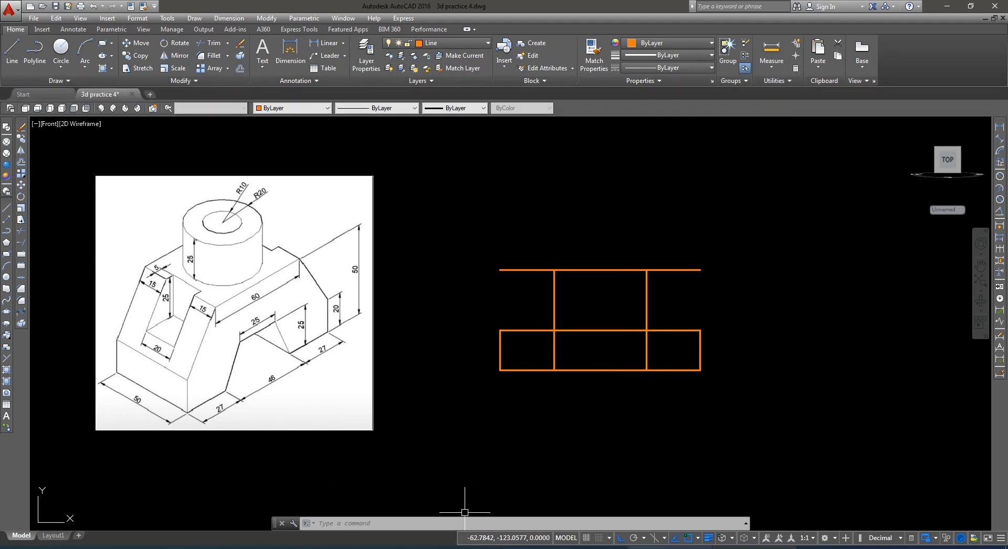
Step: Switch to Paint 3D, mark the lower cutout's 25 height and 25 top width dimensions in the reference, and return to AutoCAD
click(465, 547)
drag(400, 318, 393, 349)
mouse_move(344, 307)
mouse_down()
mouse_move(275, 328)
mouse_move(271, 341)
mouse_up()
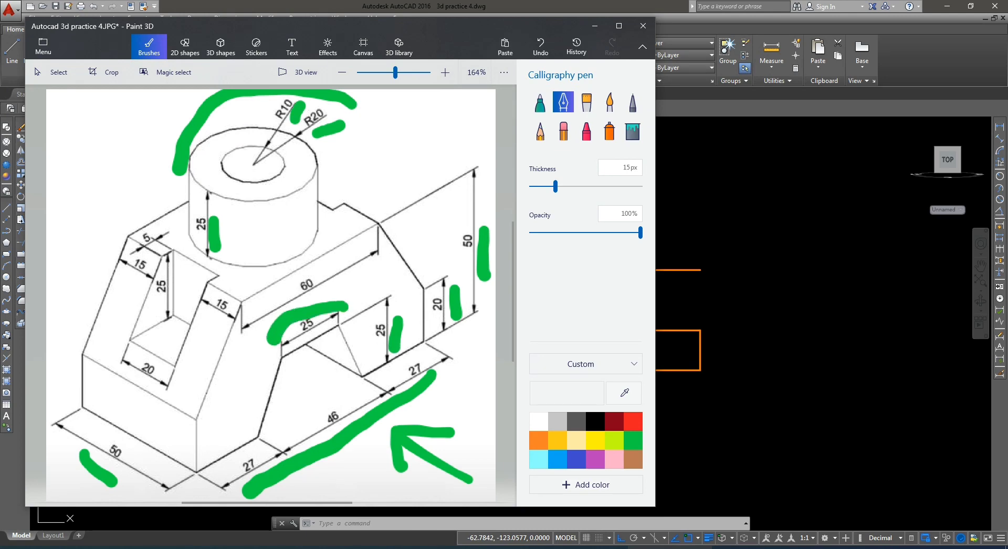
click(753, 547)
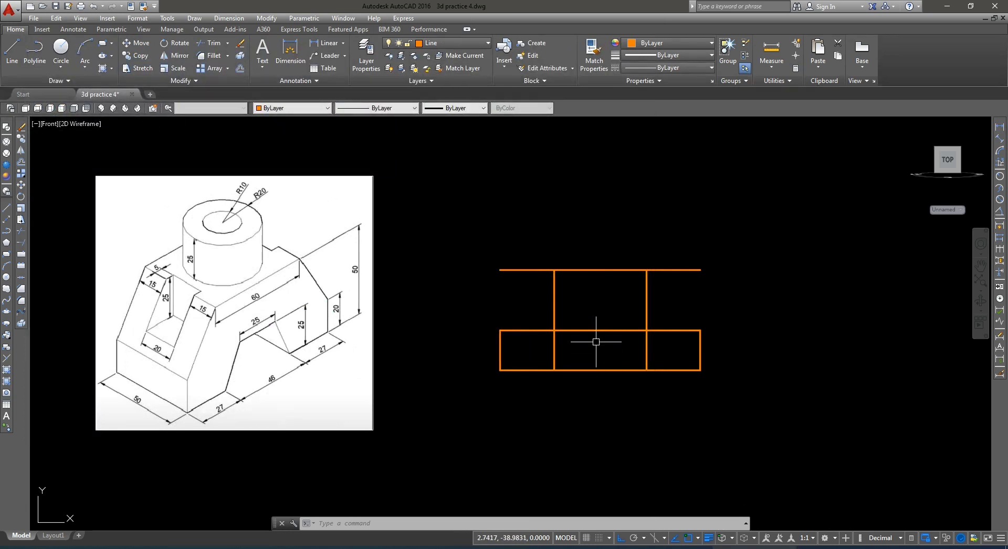
Step: Trim the two inner vertical lines above the 20-high line and the segment of that line between them
text(tr)
key(Return)
key(Return)
click(629, 342)
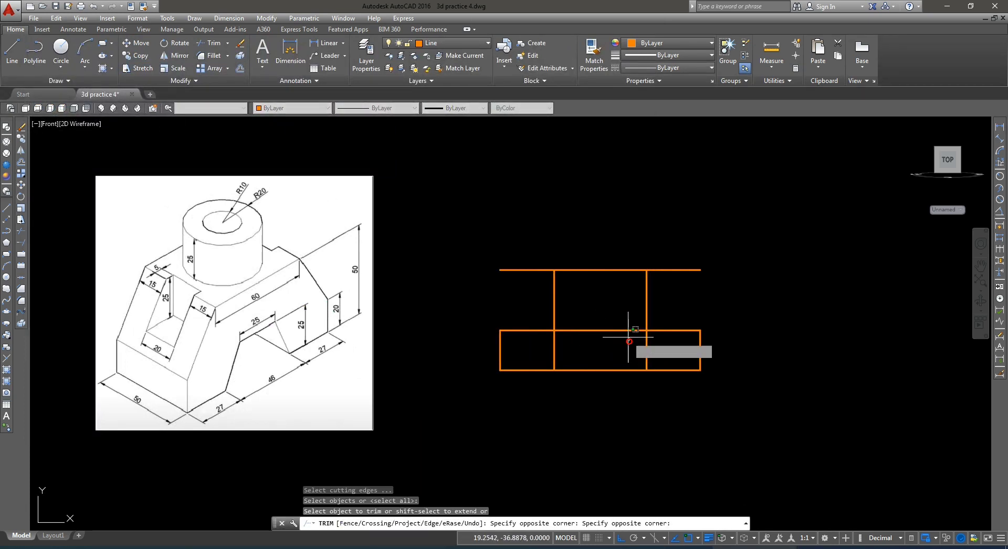
click(606, 301)
click(687, 290)
click(521, 299)
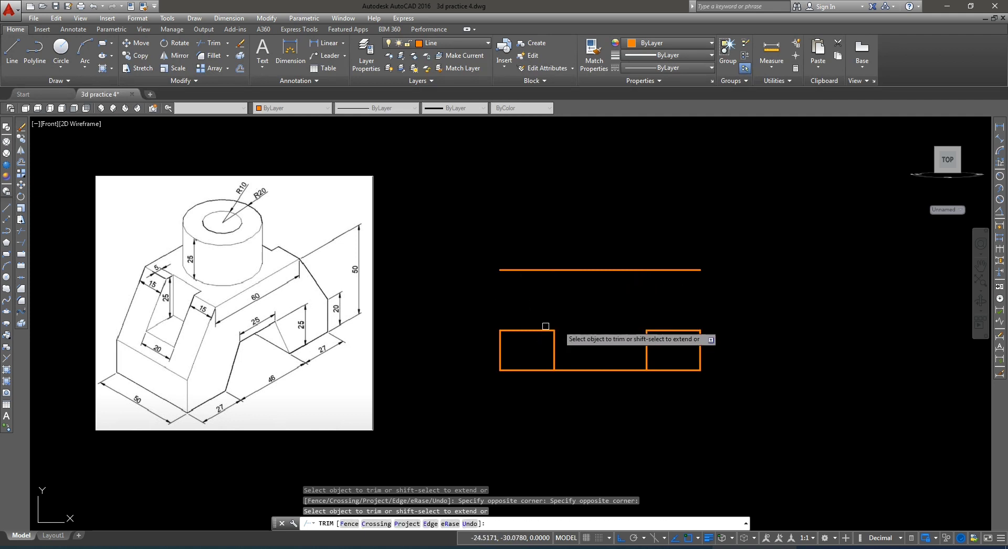
key(Return)
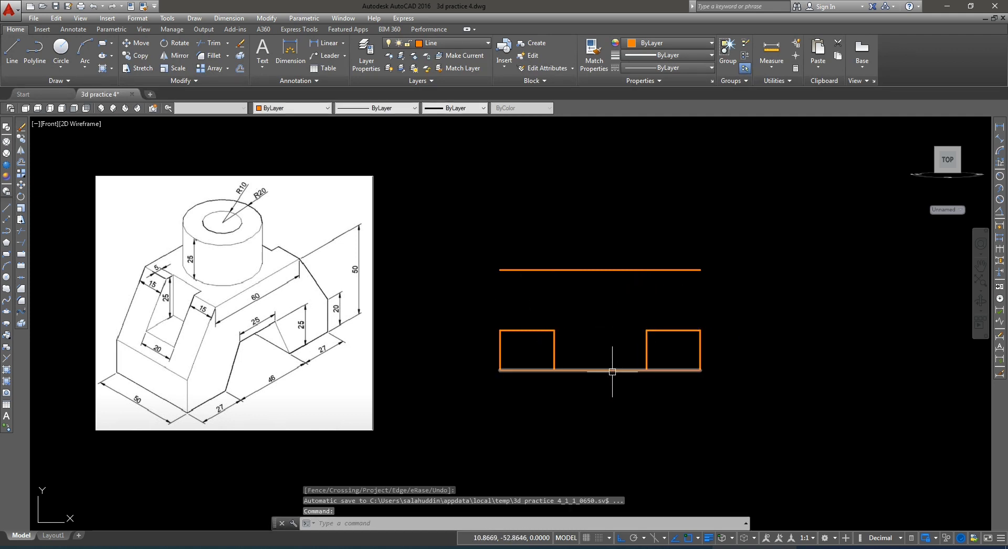
Step: Offset the profile's bottom edge 25 units upward
text(o)
key(Return)
text(25)
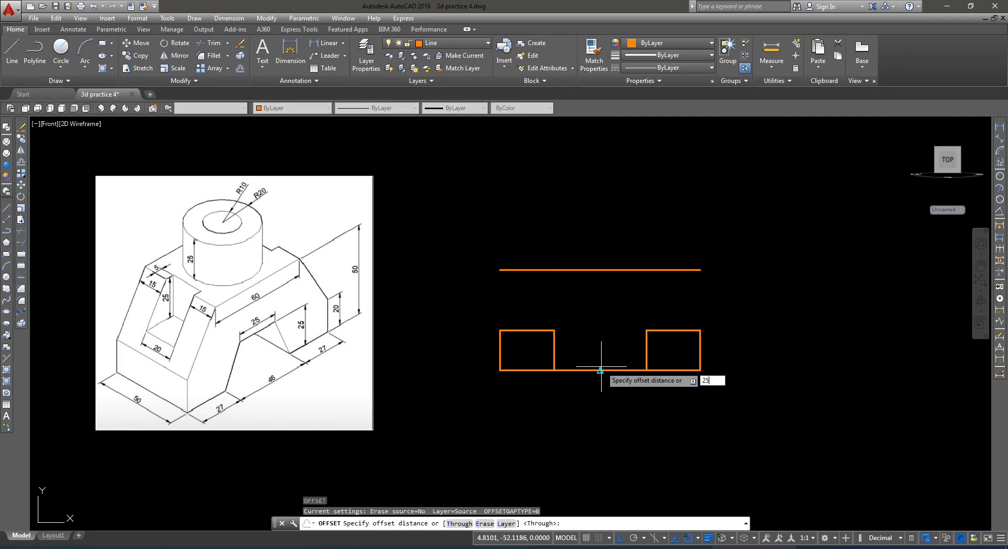
key(Return)
click(609, 370)
click(612, 313)
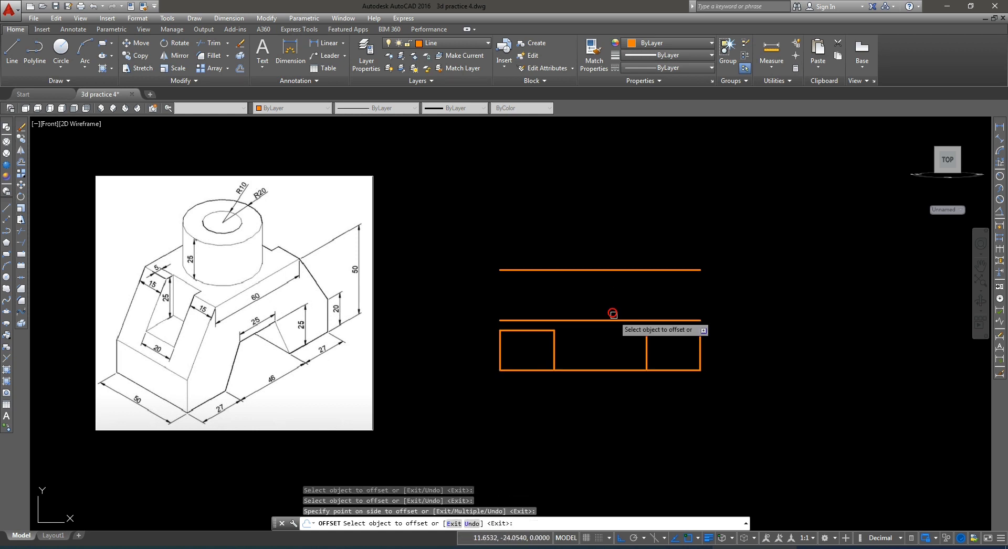
key(Return)
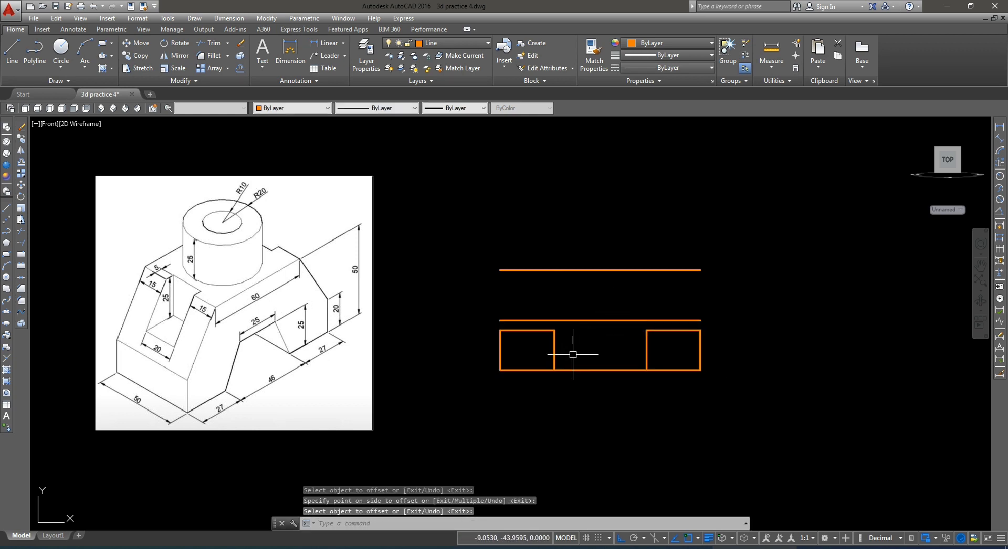
Step: Draw a construction circle of diameter 25 centred on the midpoint of the offset line
text(c)
key(Return)
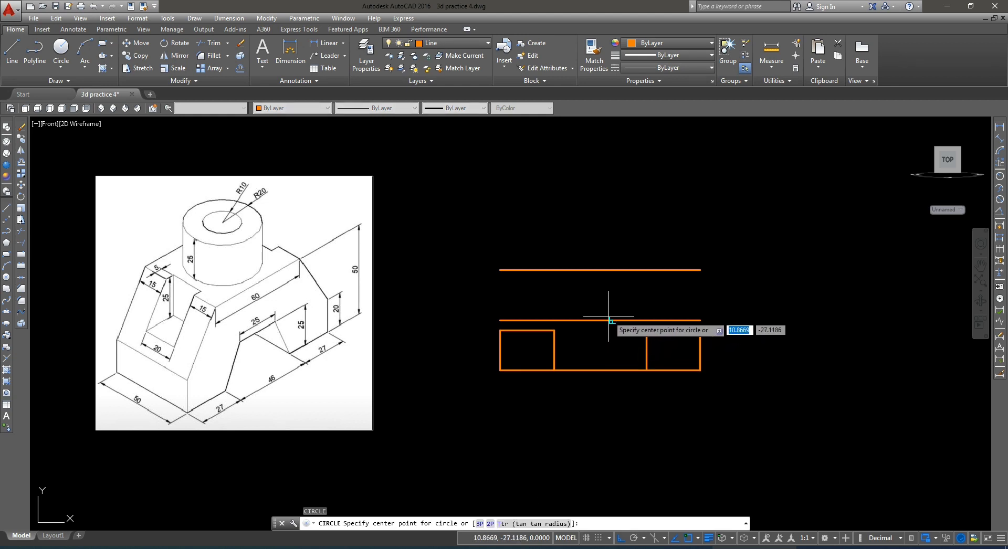
click(600, 320)
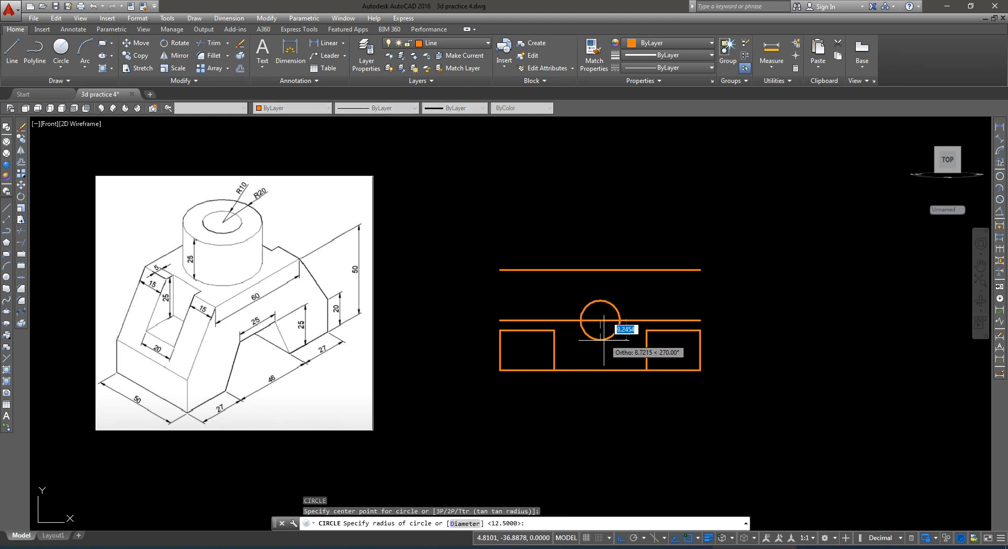
text(d)
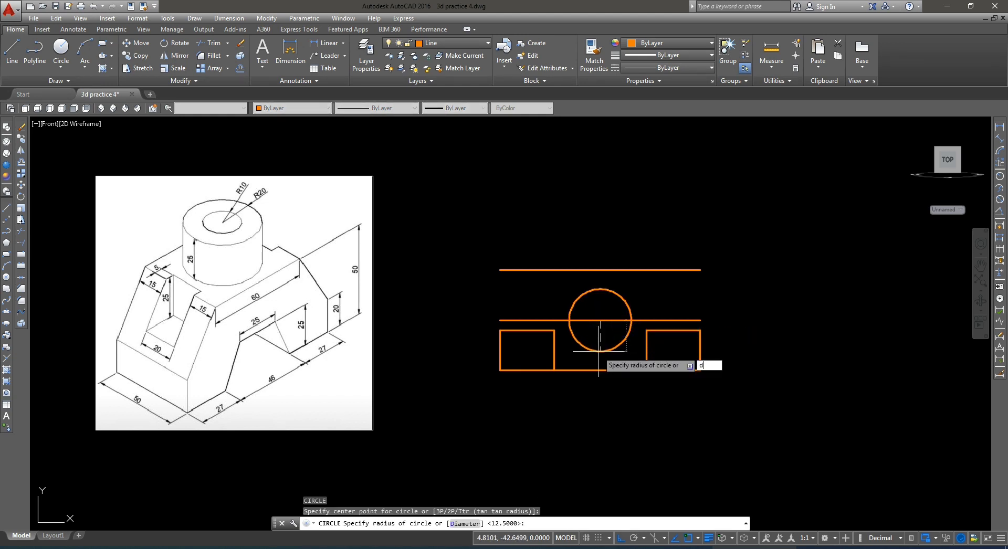
key(Return)
text(25)
key(Return)
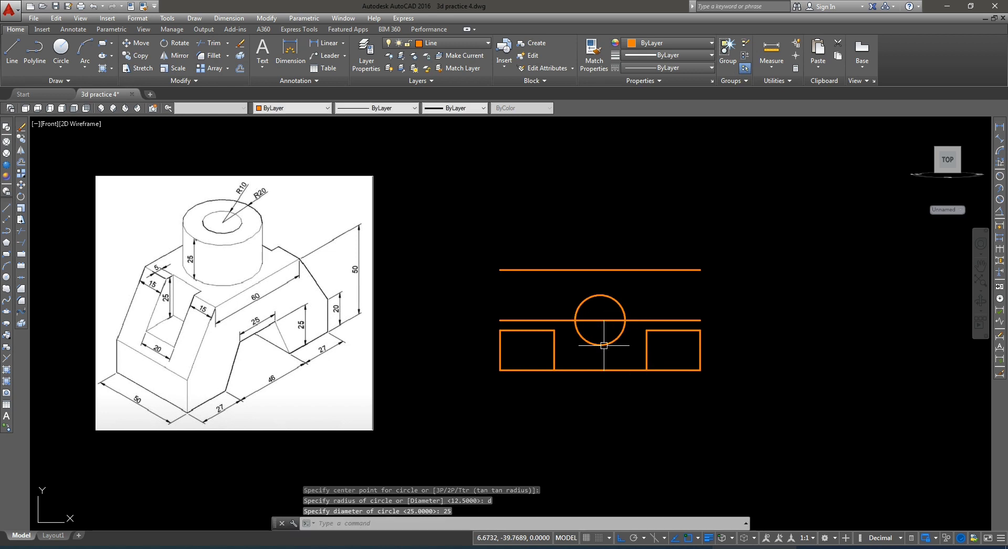
Step: Draw the cutout's two slanted sides from the inner bottom corners of the blocks to the circle's intersections with the offset line
text(l)
key(Return)
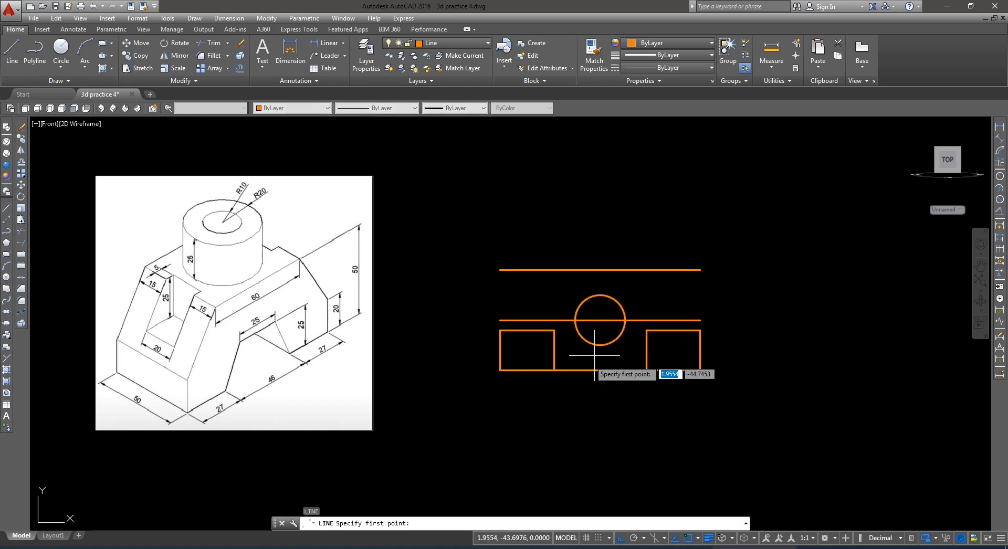
click(554, 370)
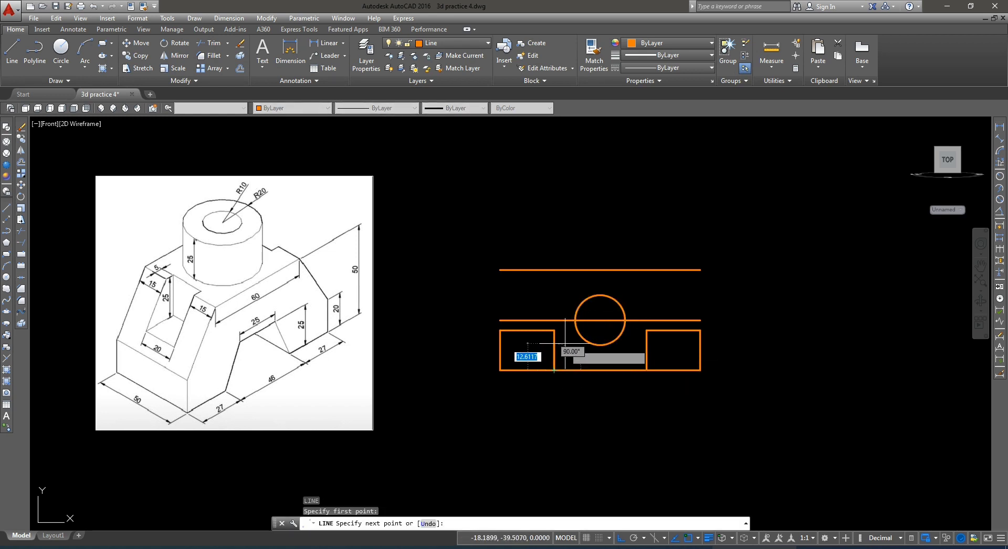
click(576, 320)
key(Return)
key(Return)
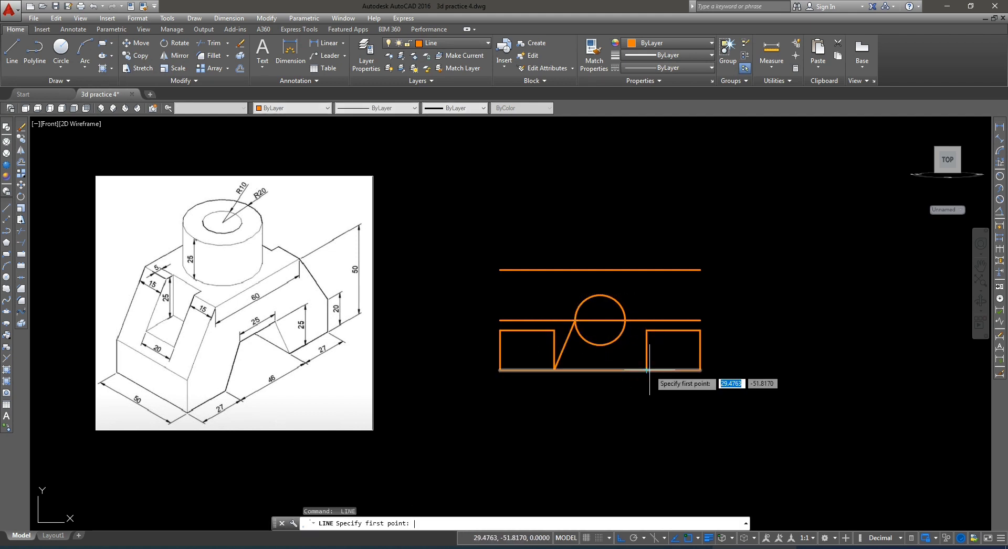
click(646, 370)
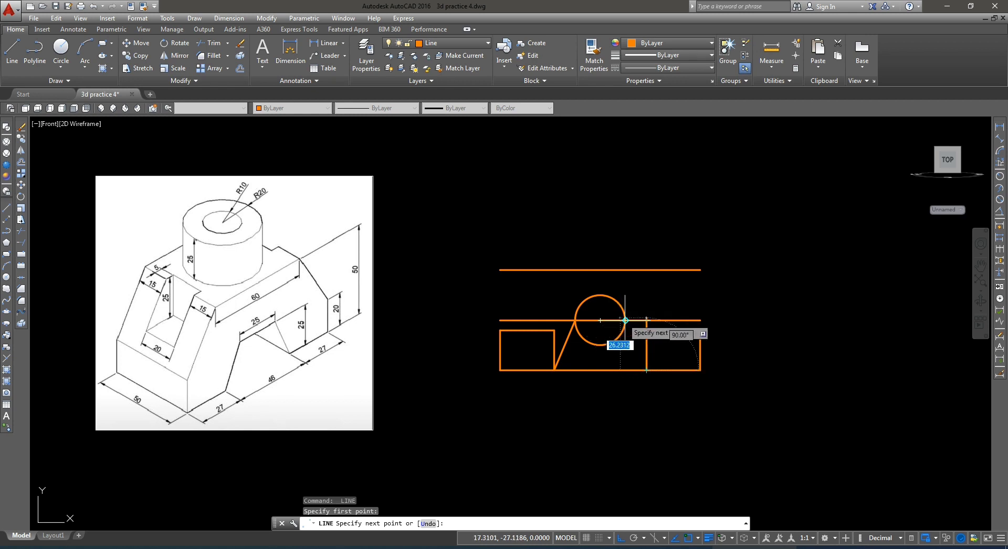
click(625, 320)
key(Return)
Step: Delete the construction circle and trim the offset line outside the two slanted lines
click(585, 342)
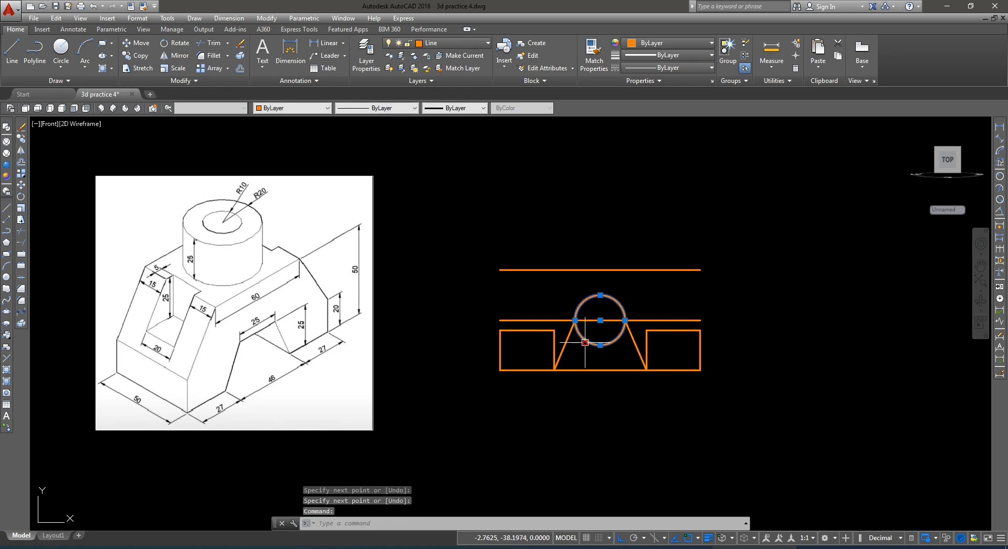
key(Delete)
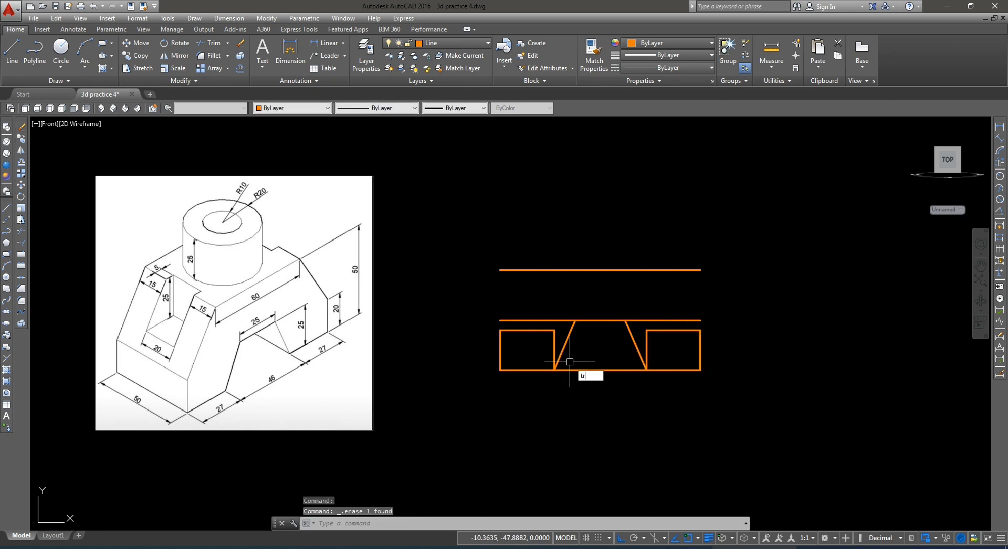
key(Return)
key(Return)
click(561, 320)
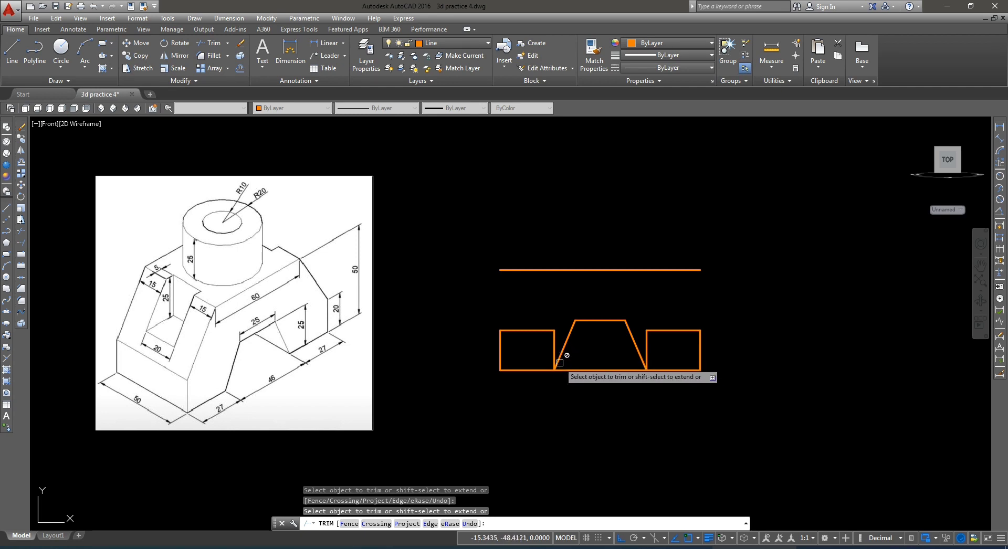
key(Return)
Step: Delete the top edge and inner vertical edge of both the left and right corner blocks
click(557, 325)
click(542, 333)
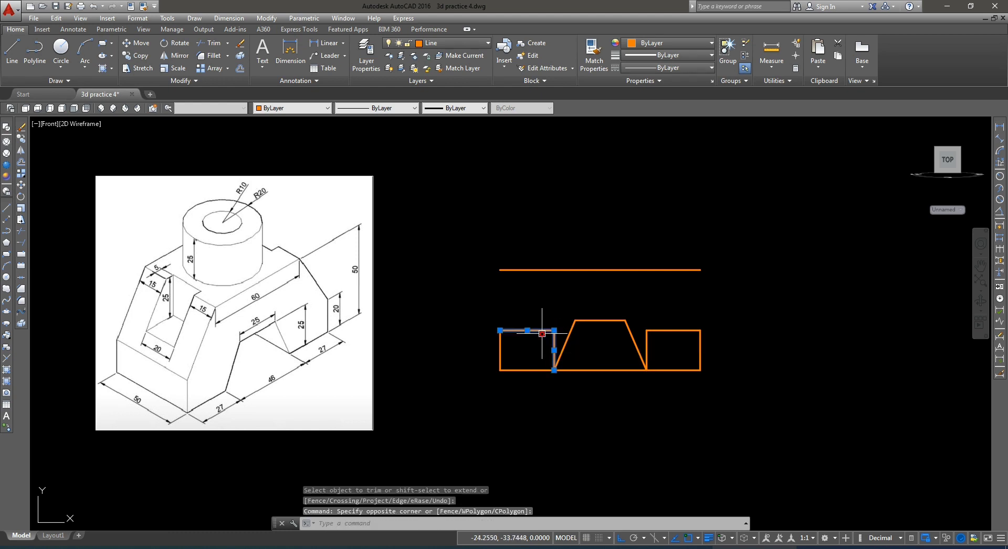
key(Delete)
click(663, 325)
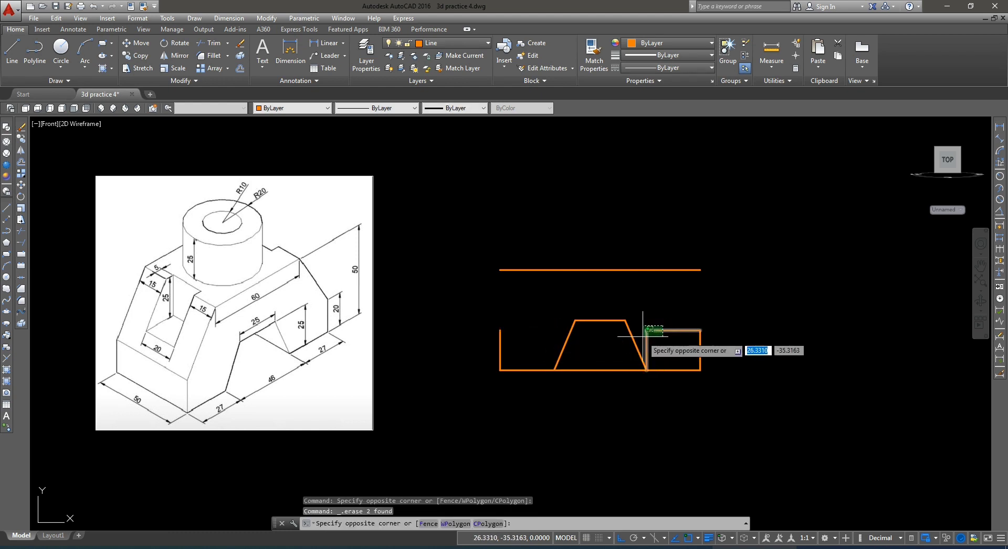
click(645, 340)
key(Delete)
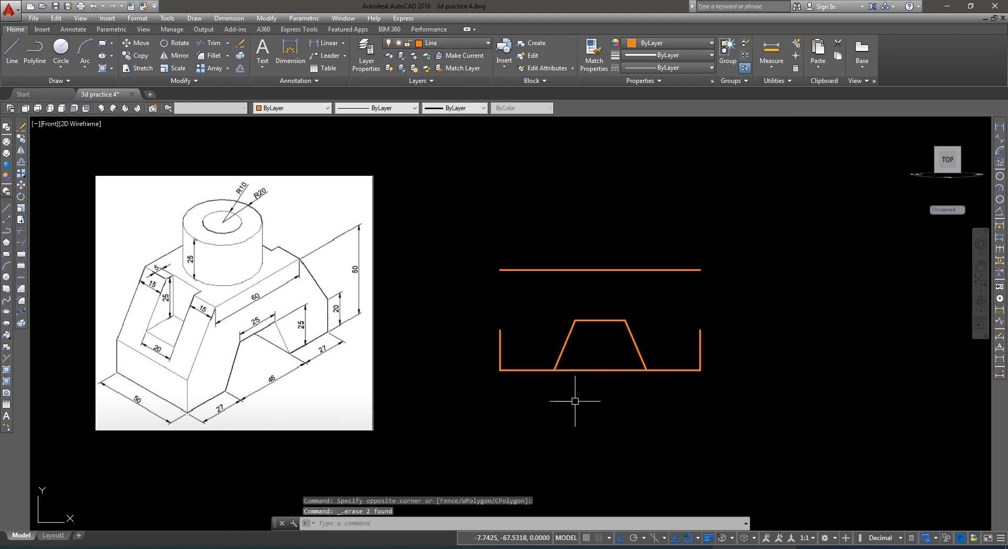
Step: Trim the bottom edge between the two slanted lines to open the cutout
key(Return)
key(Return)
click(613, 344)
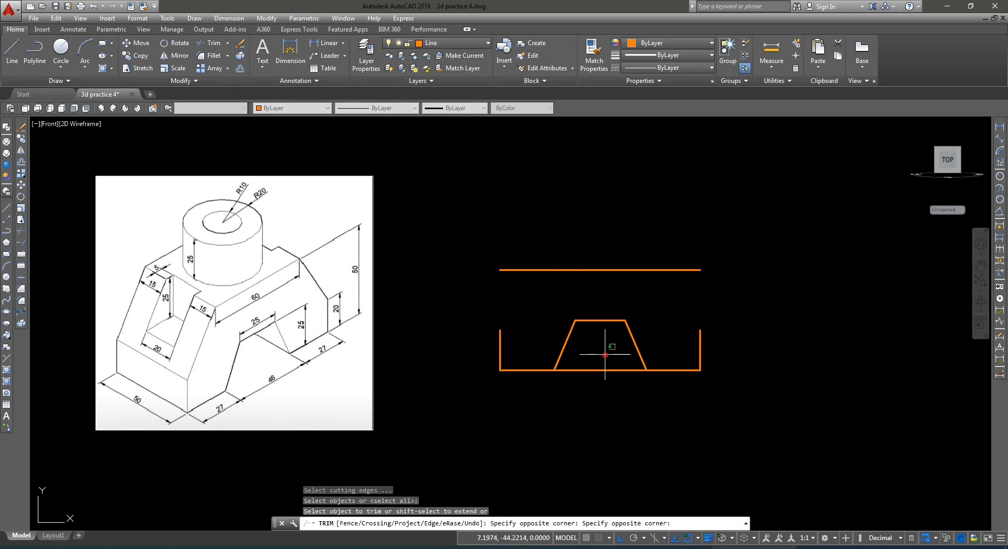
click(600, 378)
key(Return)
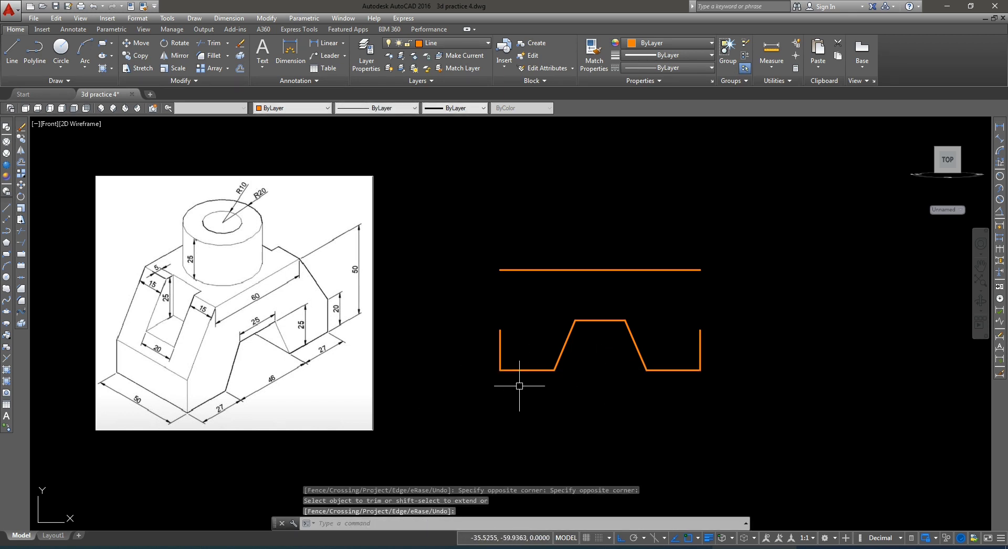
Step: Draw a construction circle of diameter 60 centred on the midpoint of the profile's top line
text(c)
key(Return)
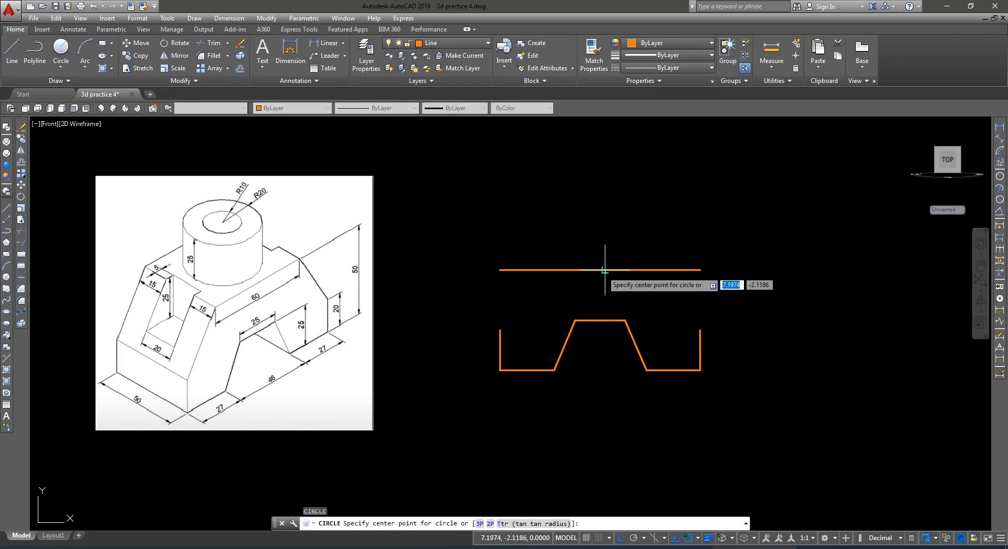
click(600, 270)
text(d)
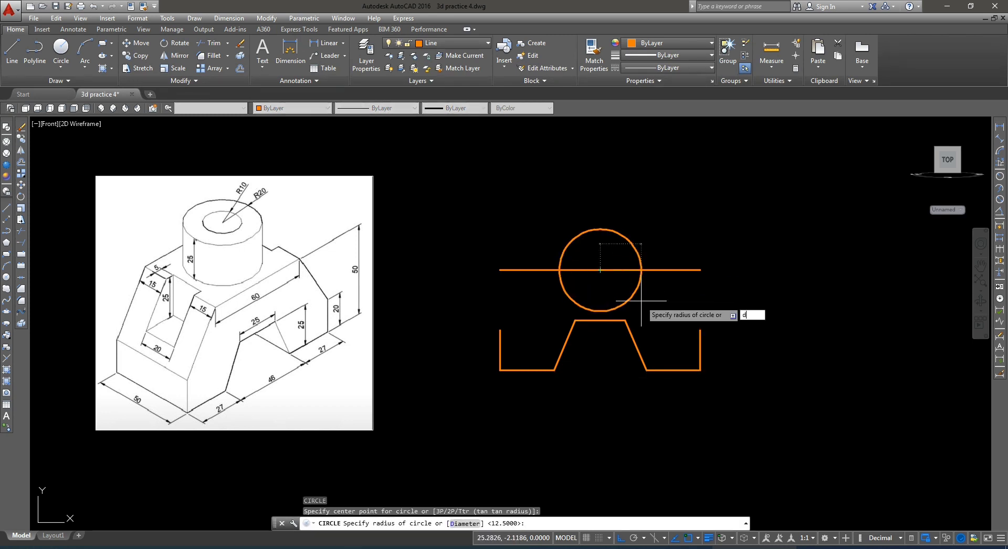
key(Return)
text(6)
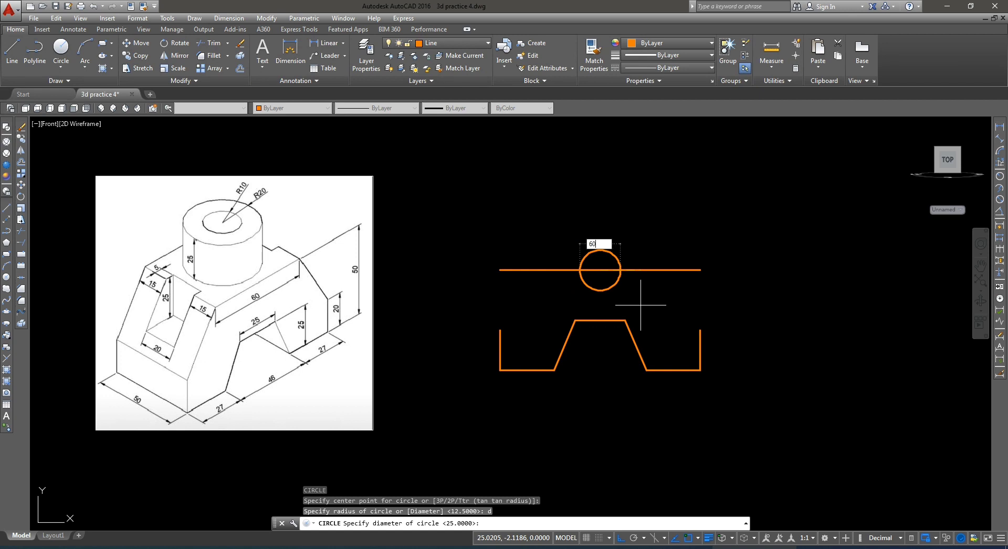
text(0)
key(Return)
Step: Draw slanted lines from the upper ends of both vertical side edges to the circle's intersections with the top line
text(l)
key(Return)
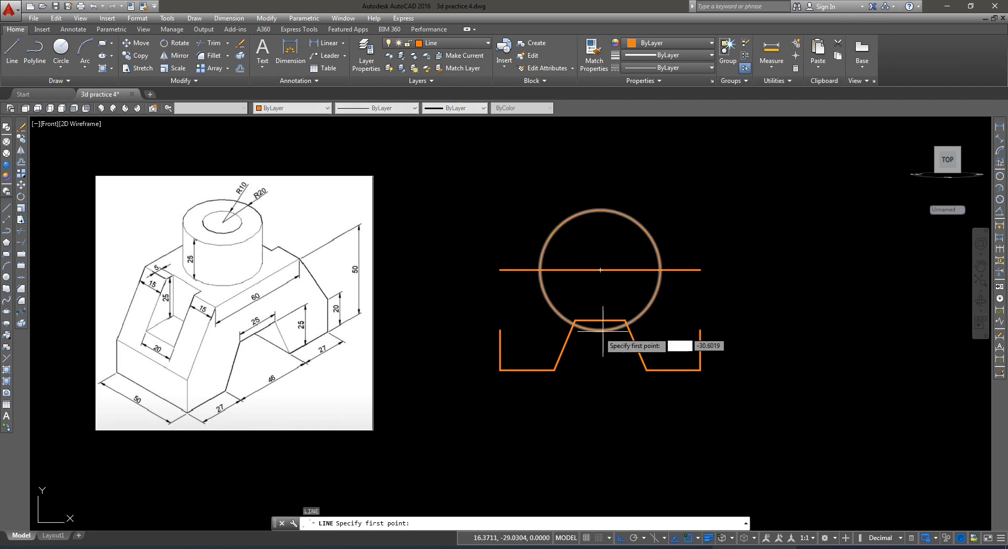
click(499, 331)
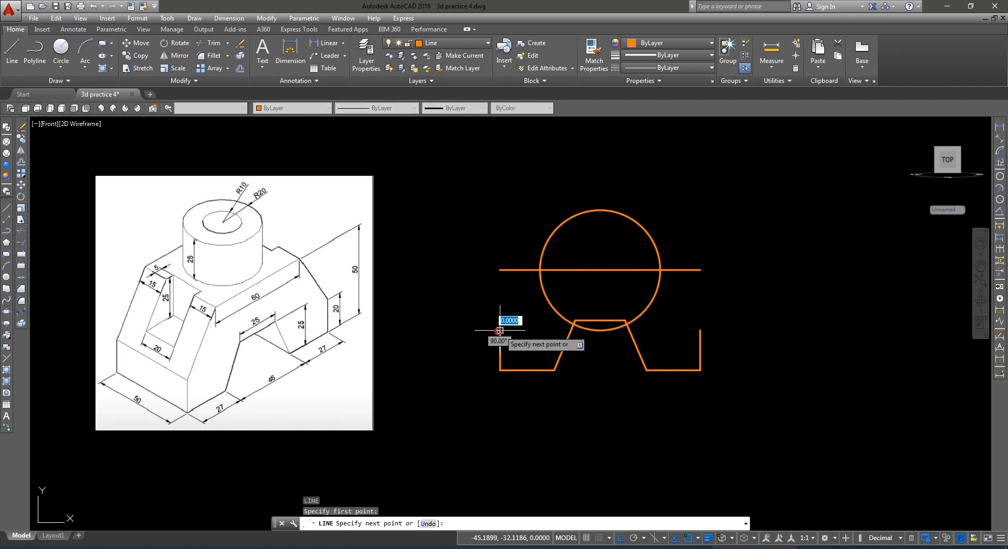
click(540, 269)
key(Return)
key(Return)
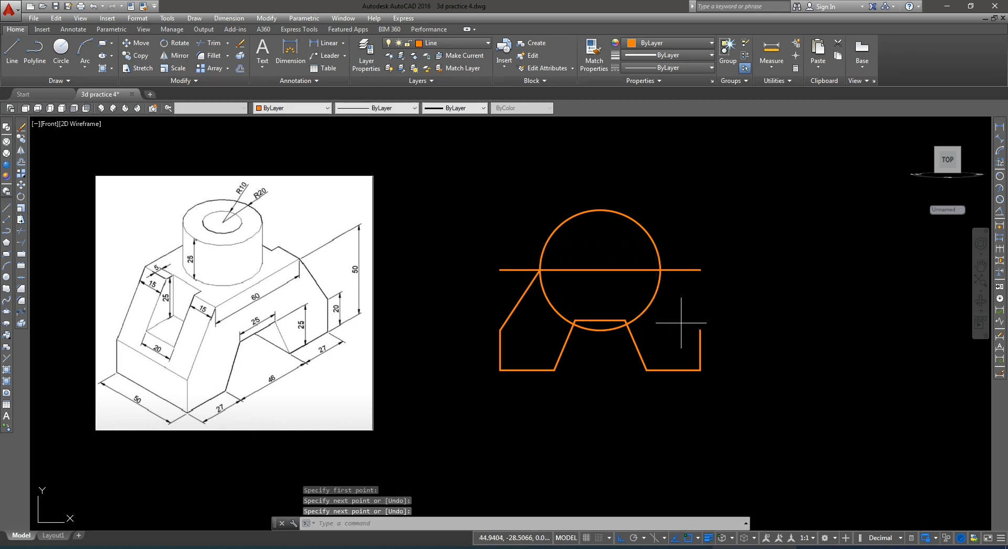
click(700, 330)
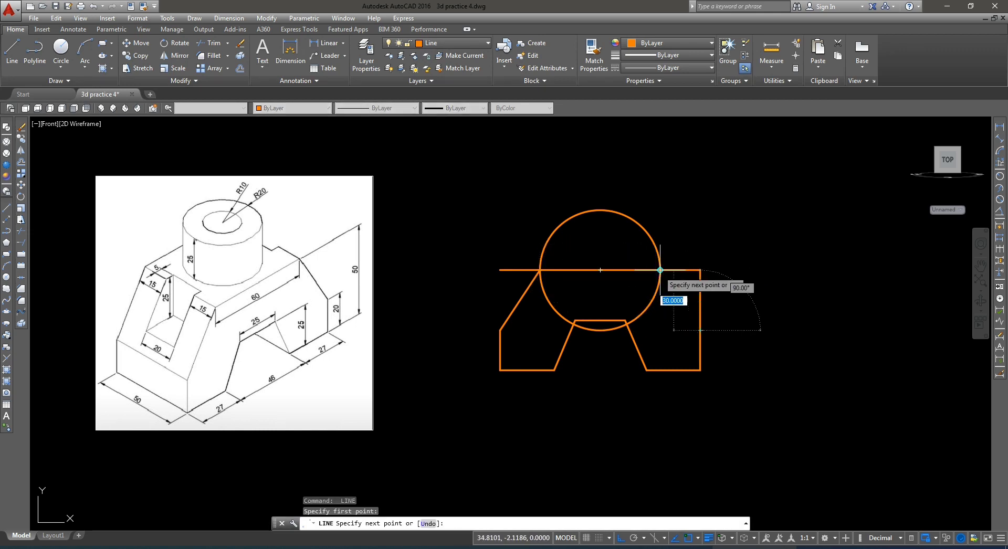
click(660, 270)
key(Return)
Step: Delete the construction circle and trim the top line outside the two slanted sides
click(647, 239)
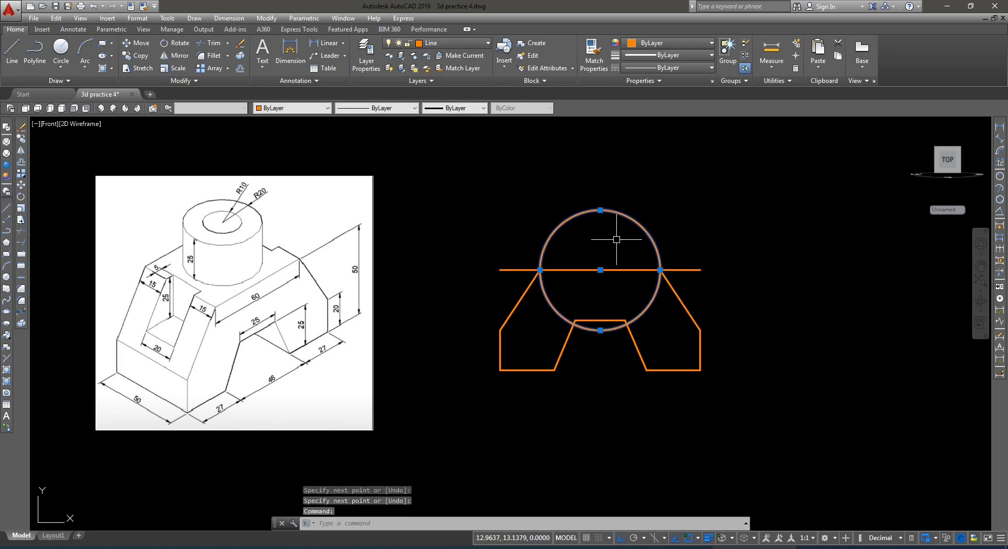
key(Delete)
key(Return)
key(Return)
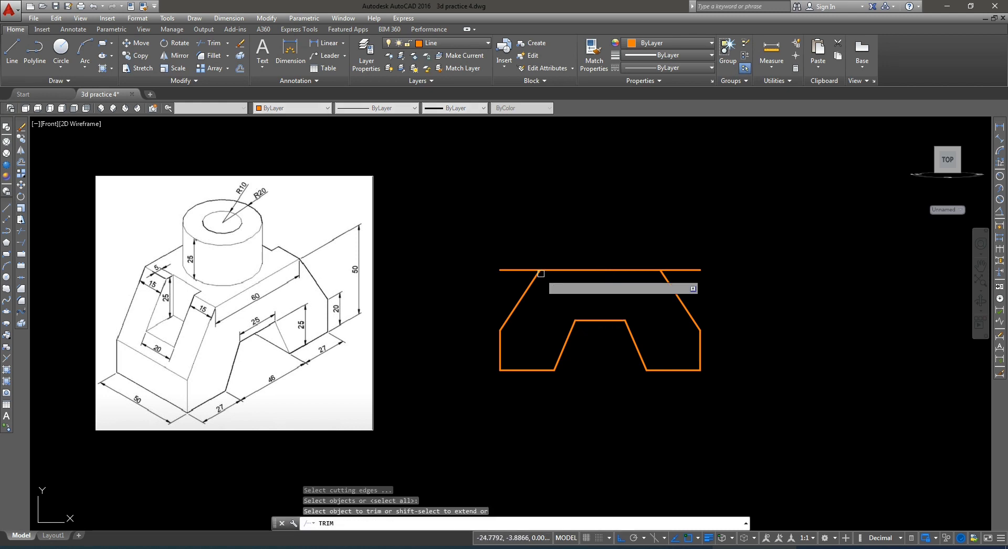
click(512, 270)
click(682, 270)
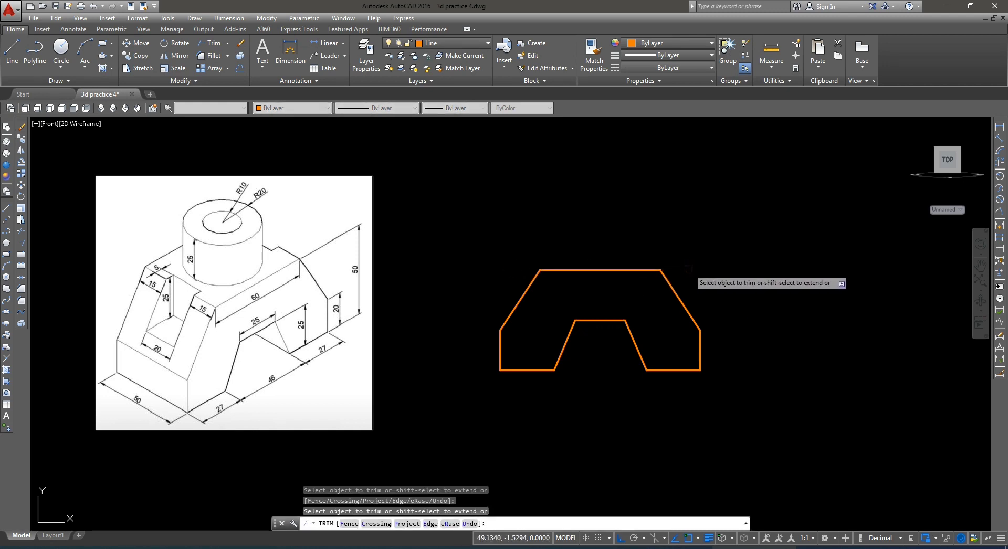
key(Return)
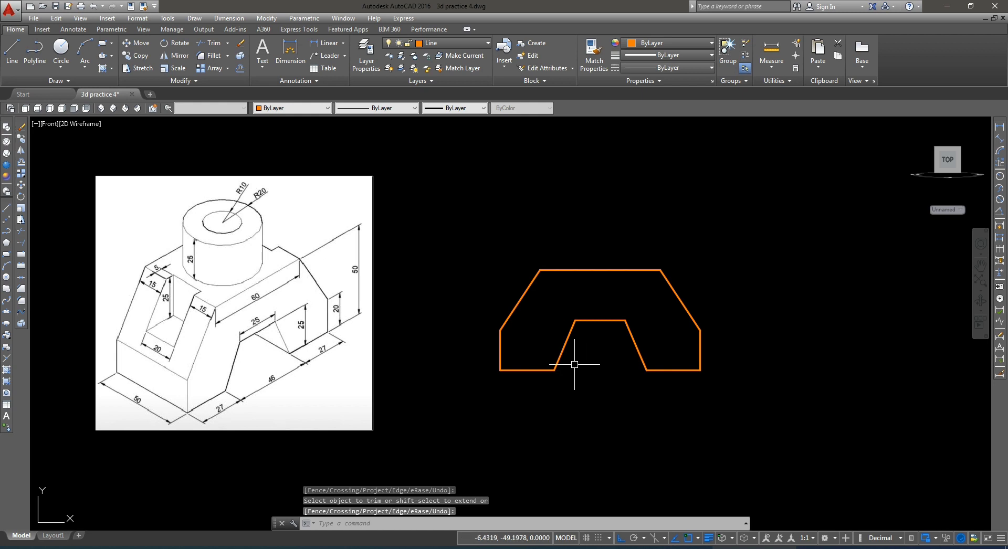
Step: Check the slot dimensions in the Paint 3D reference and start a polyline at the profile's upper-left corner, running 5 right along the top edge
key(alt+Tab)
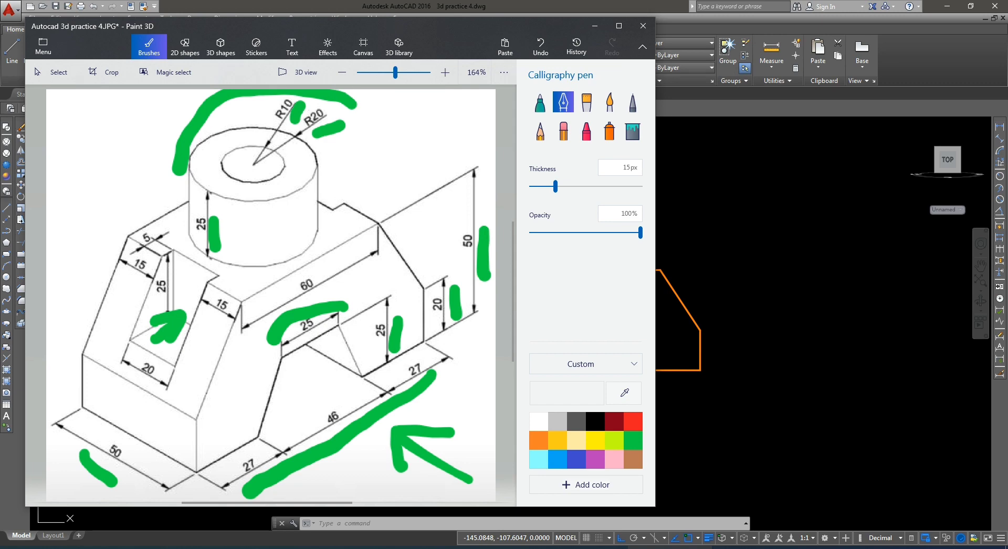
click(817, 241)
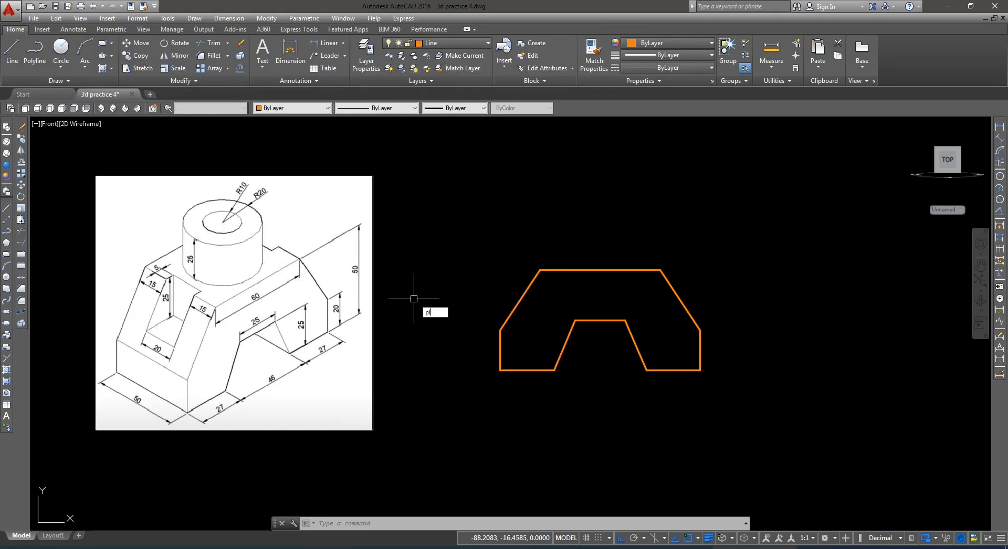
text(pl)
key(Return)
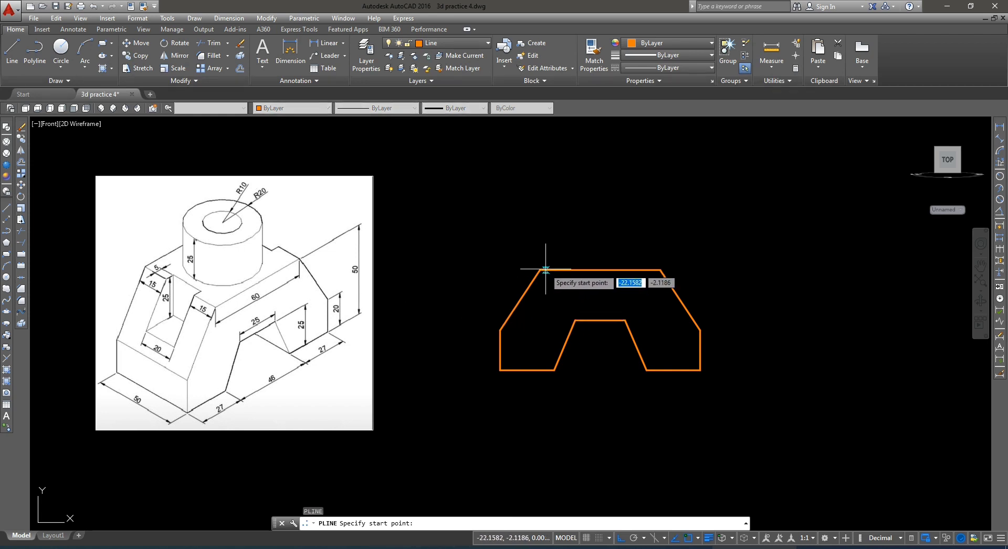
click(543, 270)
text(5)
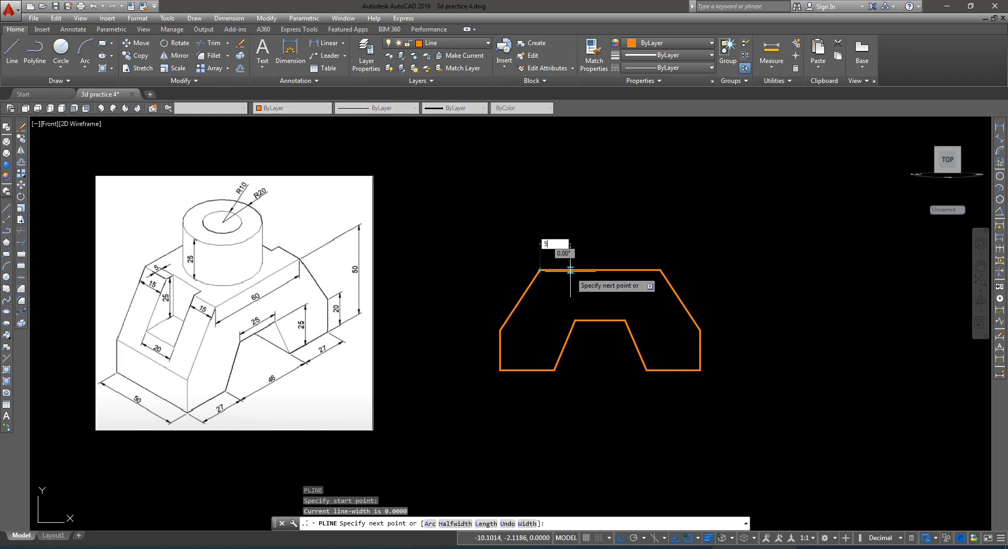
key(Return)
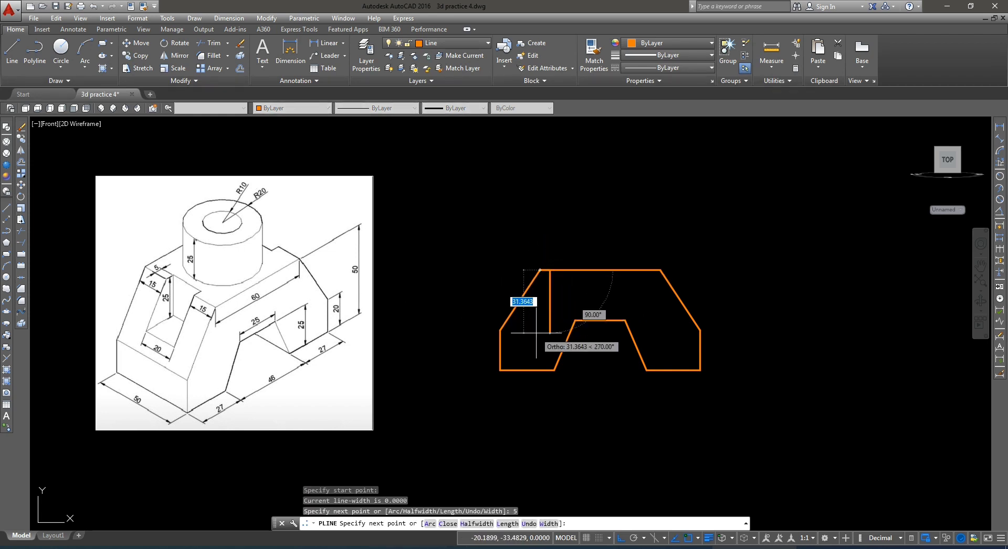
text(5)
key(Return)
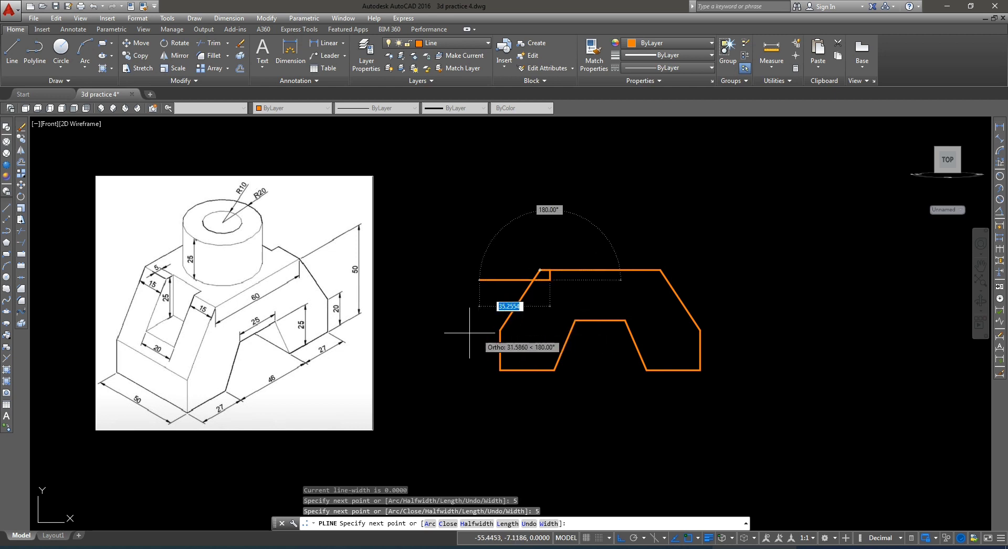
key(ctrl+z)
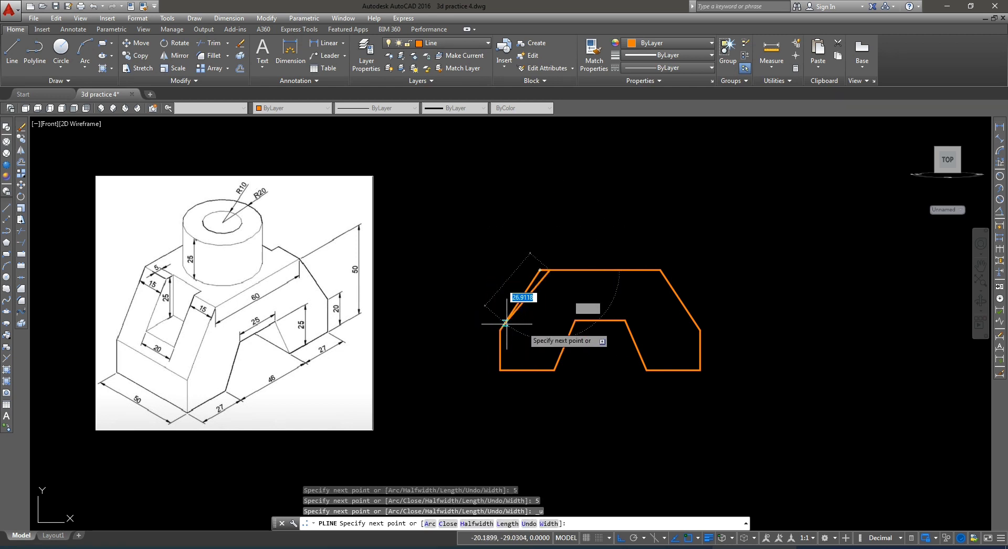
Step: Continue the slot polyline 25 straight down and horizontally left past the profile's slanted side
text(25)
key(Return)
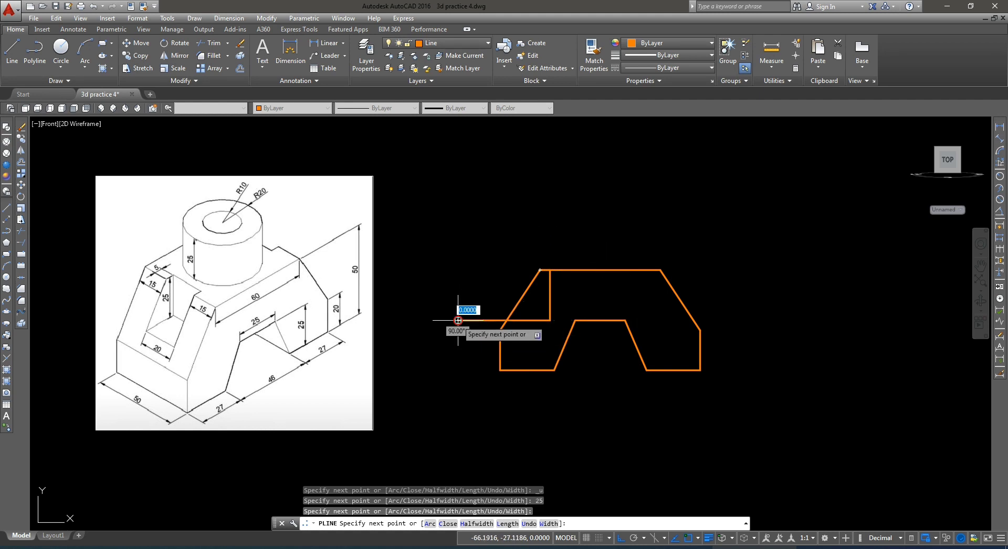
click(457, 322)
key(Return)
Step: Trim the part of the slot polyline that extends outside the left slanted side
text(tr)
key(Return)
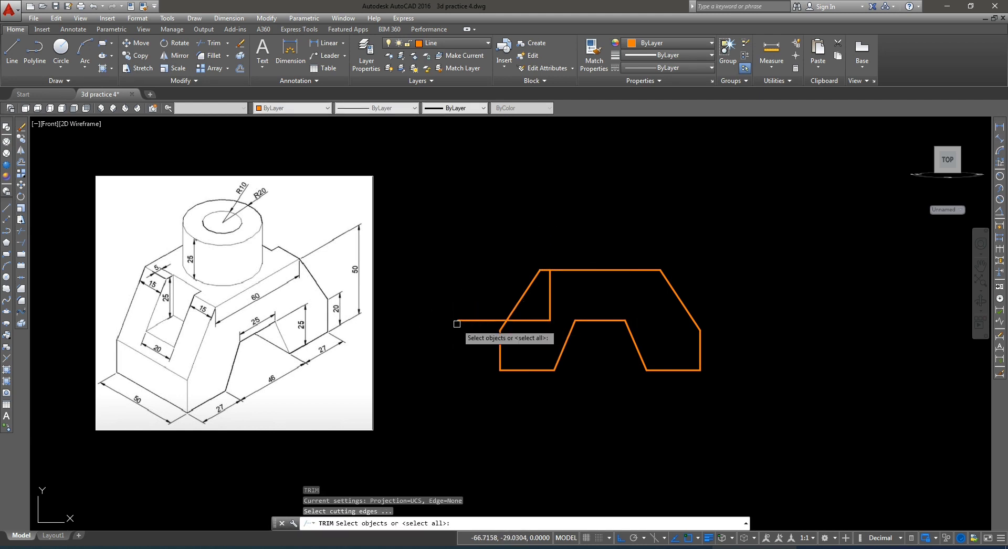
key(Return)
click(466, 319)
Step: Copy the slot polyline and the left slanted side to the empty space between the reference image and the profile
scroll(543, 303, up, 2)
click(568, 303)
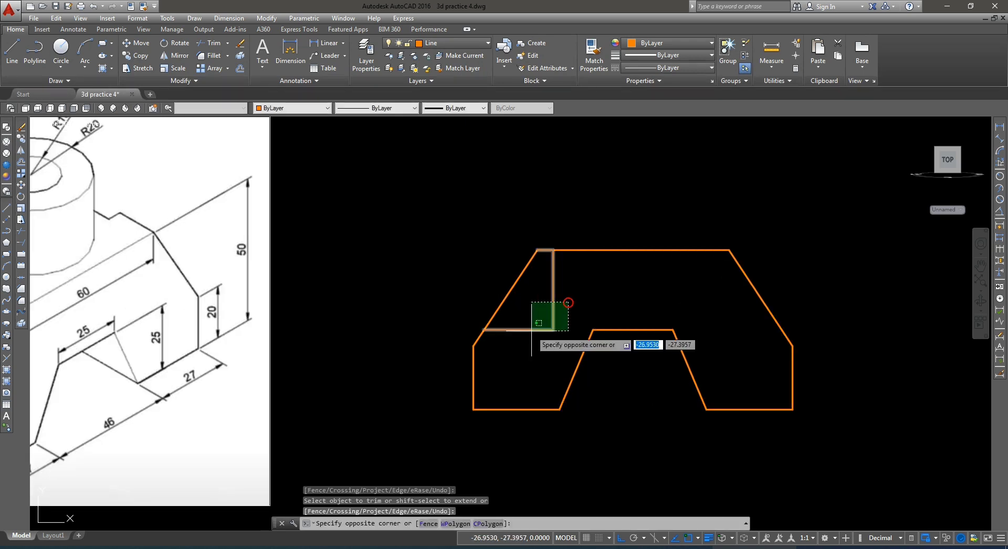
click(532, 331)
right_click(551, 303)
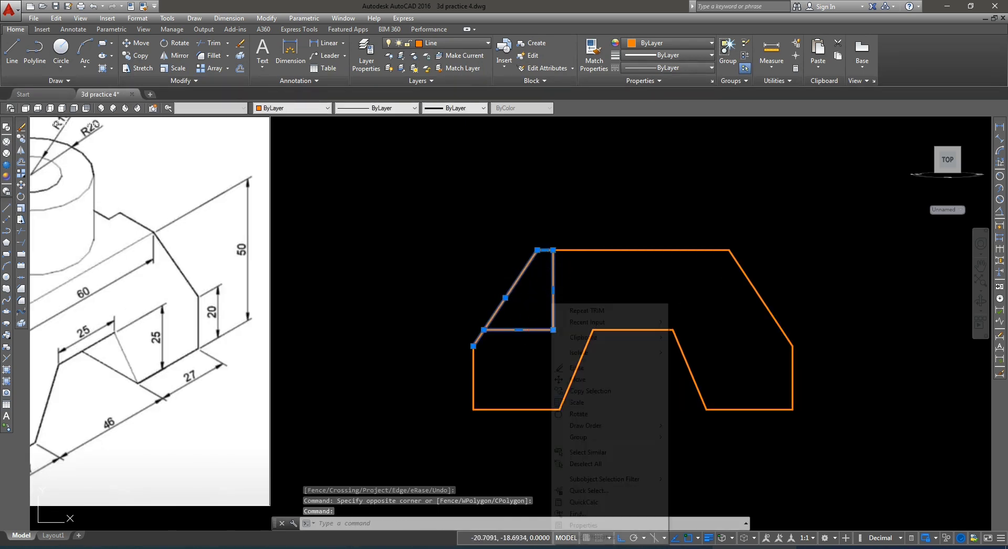
click(587, 391)
scroll(584, 306, down, 2)
click(591, 419)
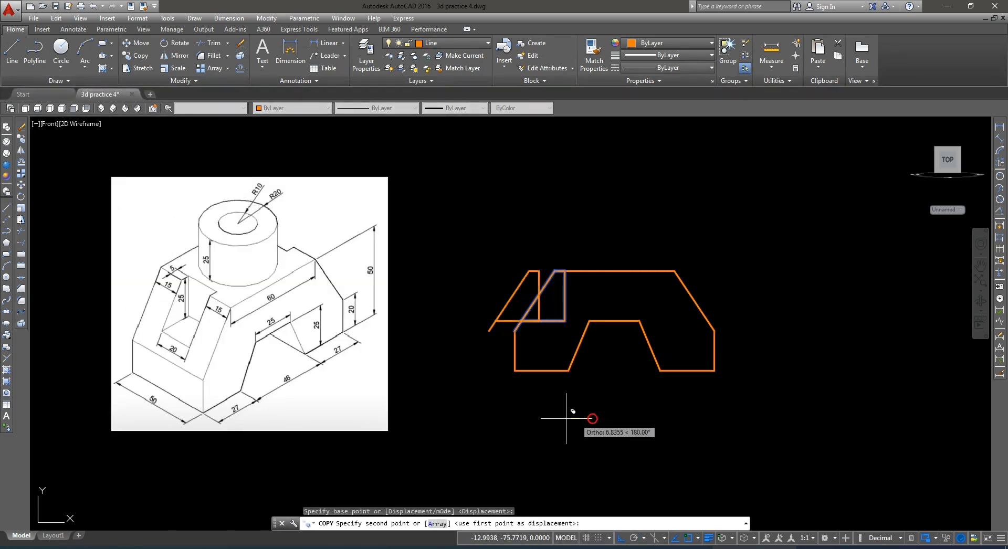
click(503, 419)
key(Return)
Step: Delete the original slot polyline from the main profile and trim the slanted line's excess below the copied slot outline
click(565, 347)
click(535, 294)
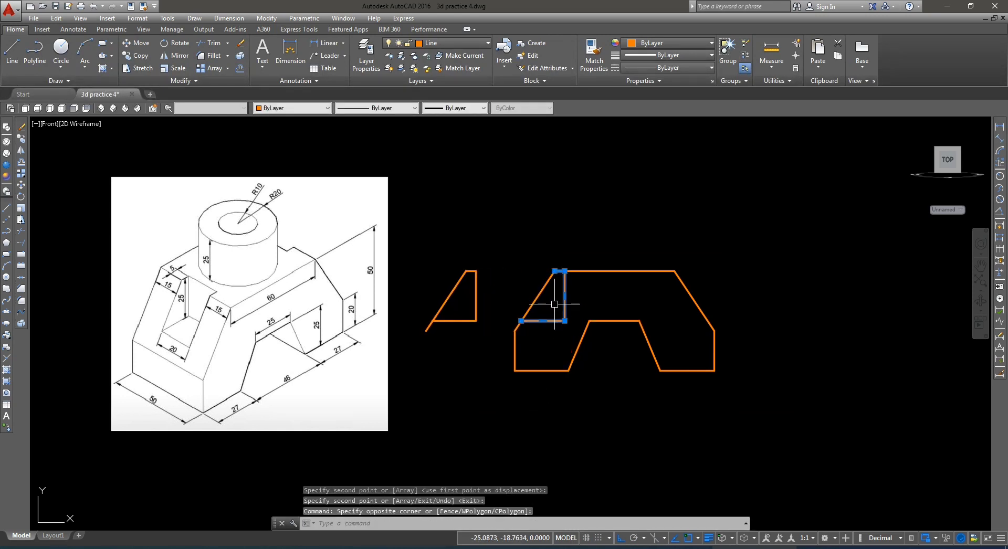
key(Delete)
key(Return)
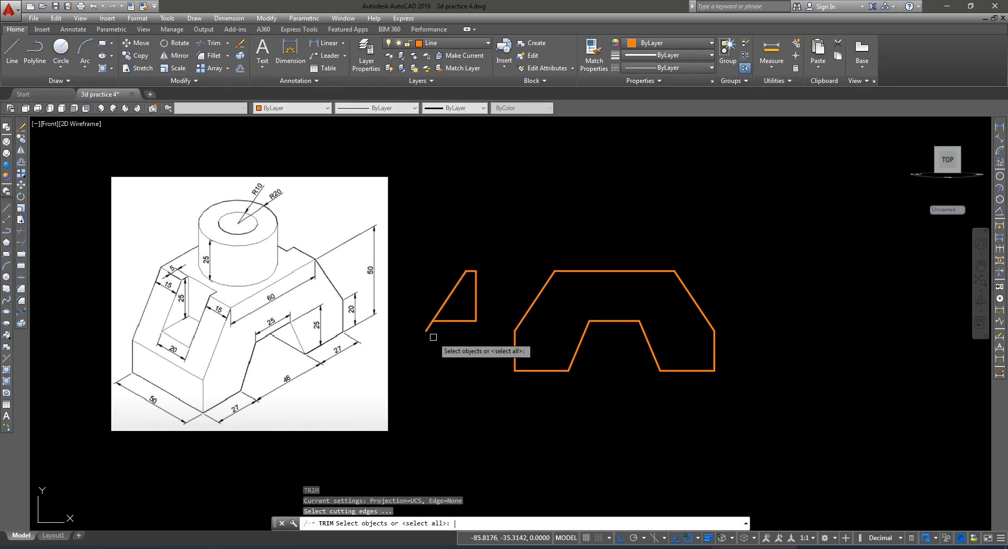
key(Return)
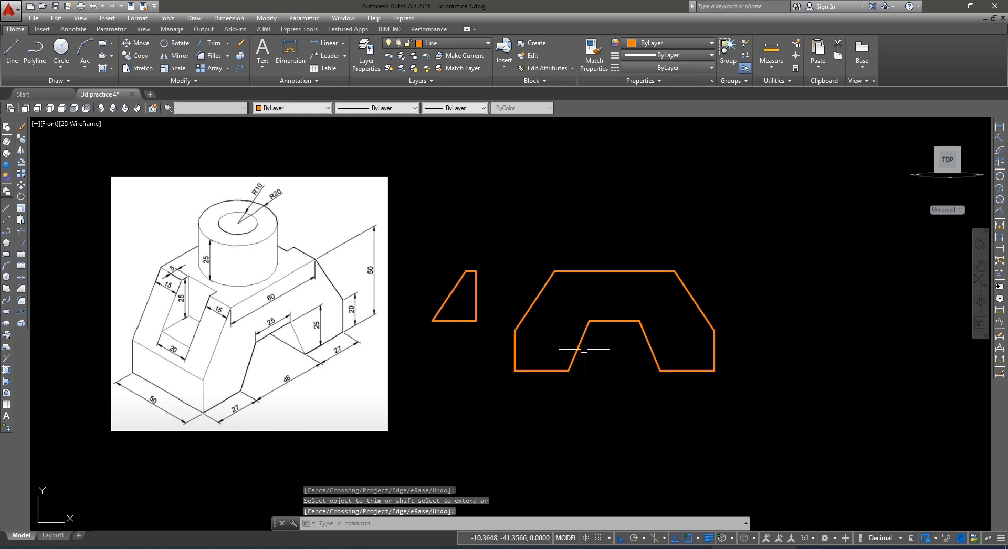
Step: Convert the main profile and the separate slot outline into regions and check each by selecting it
text(reg)
key(Return)
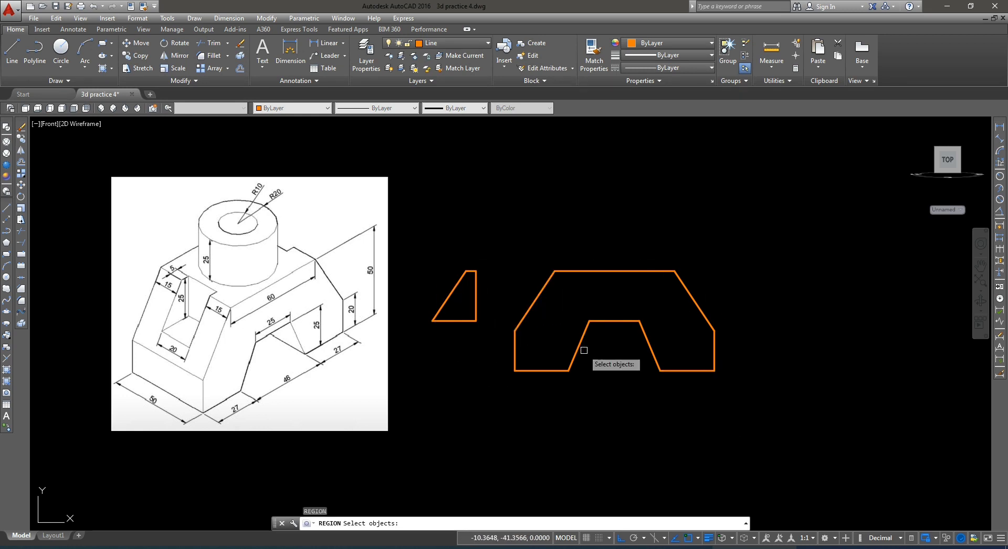
click(756, 415)
click(435, 214)
key(Return)
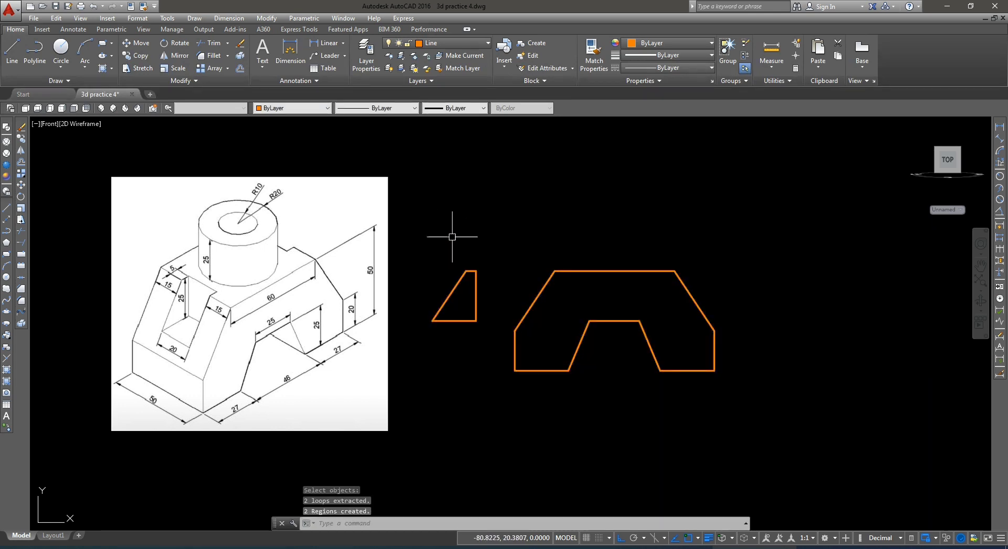
click(624, 302)
click(625, 254)
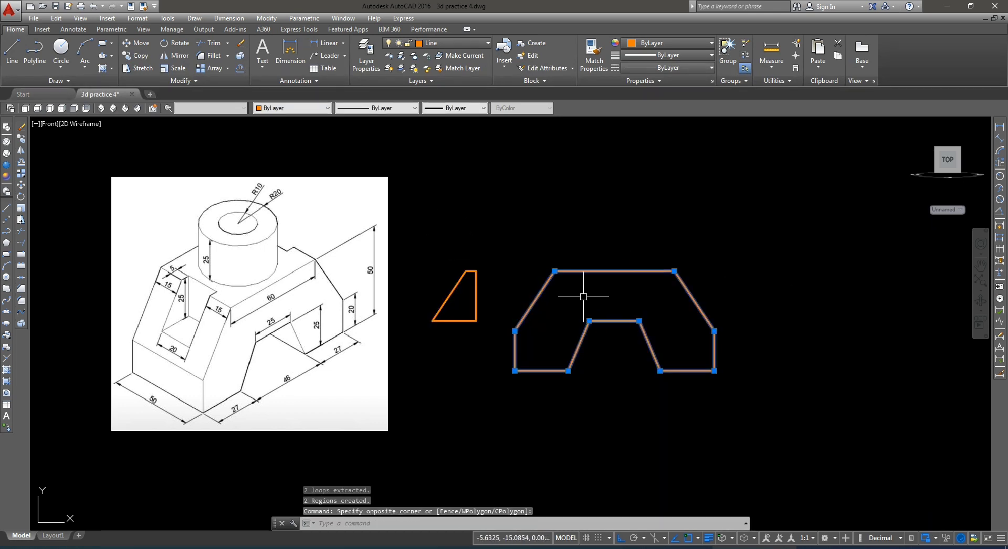
click(466, 294)
key(Escape)
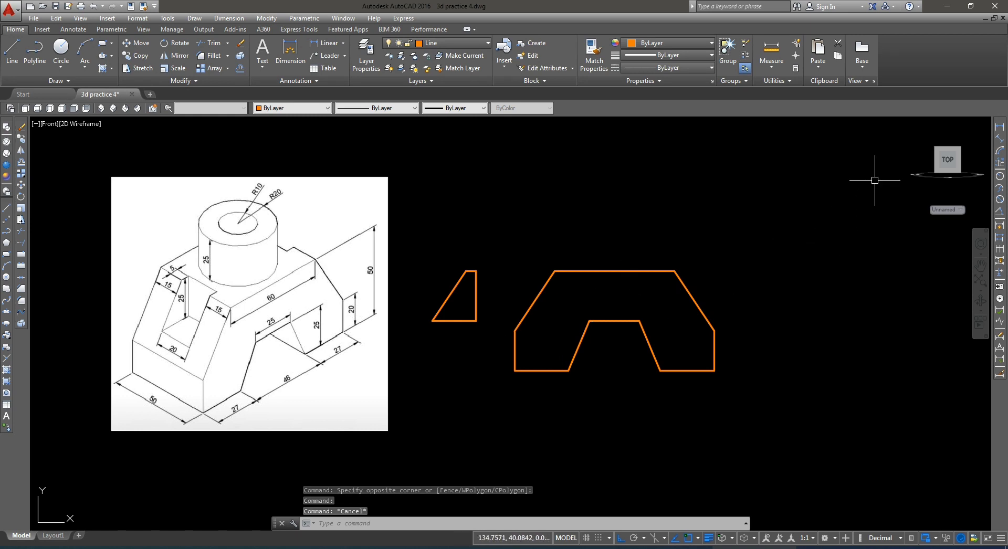
Step: Switch to an isometric view and extrude the main profile region by 50 with Presspull
click(915, 126)
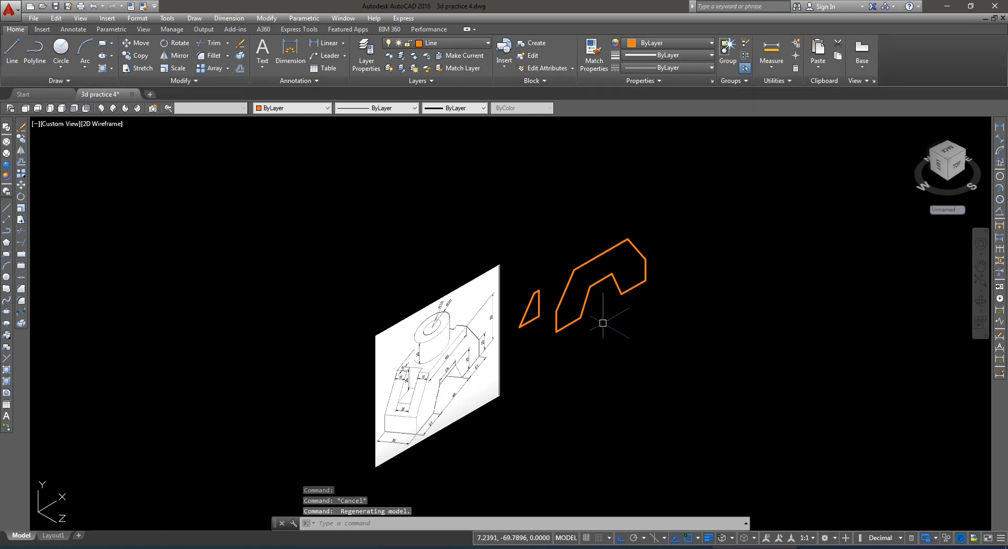
text(pre)
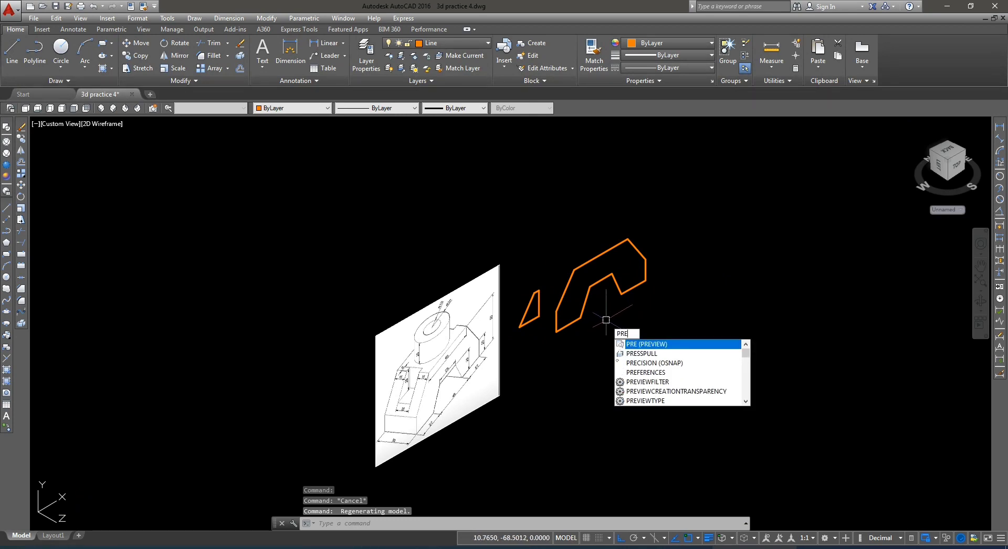
click(643, 355)
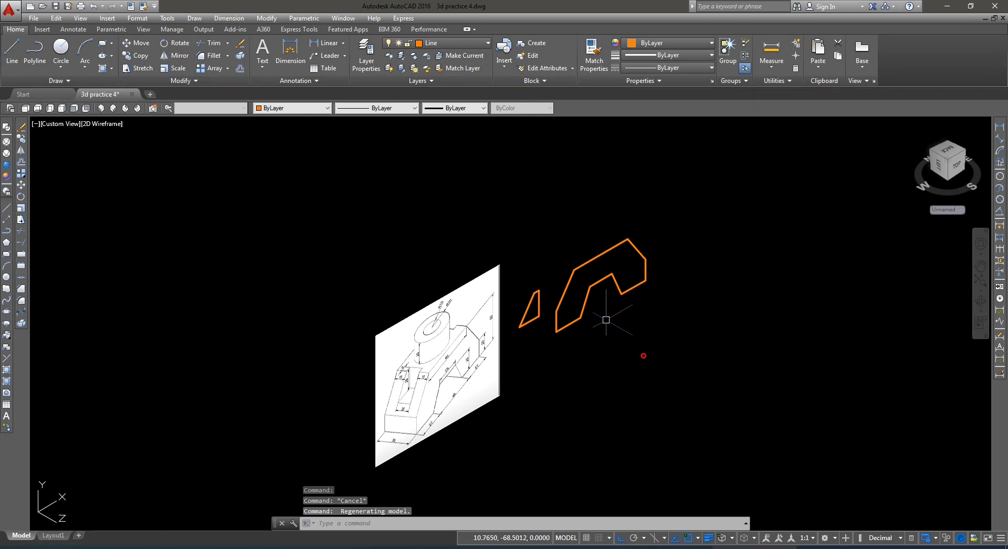
click(604, 271)
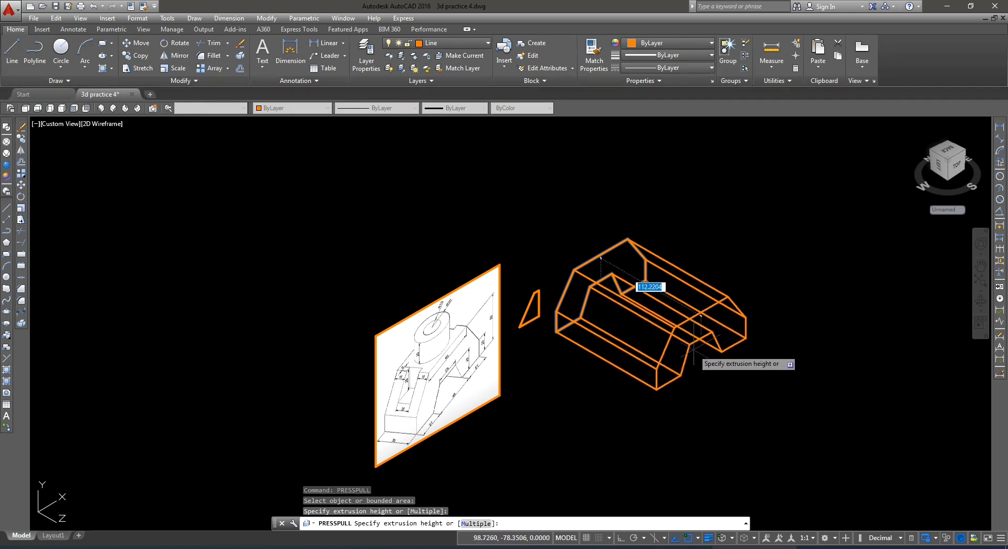
scroll(393, 453, up, 6)
scroll(425, 446, down, 5)
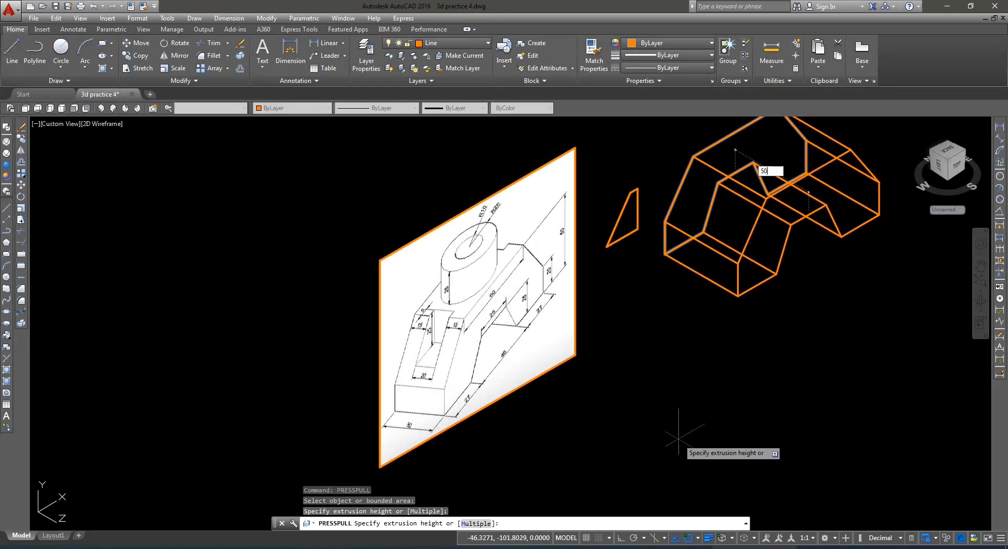
key(Return)
scroll(629, 415, down, 2)
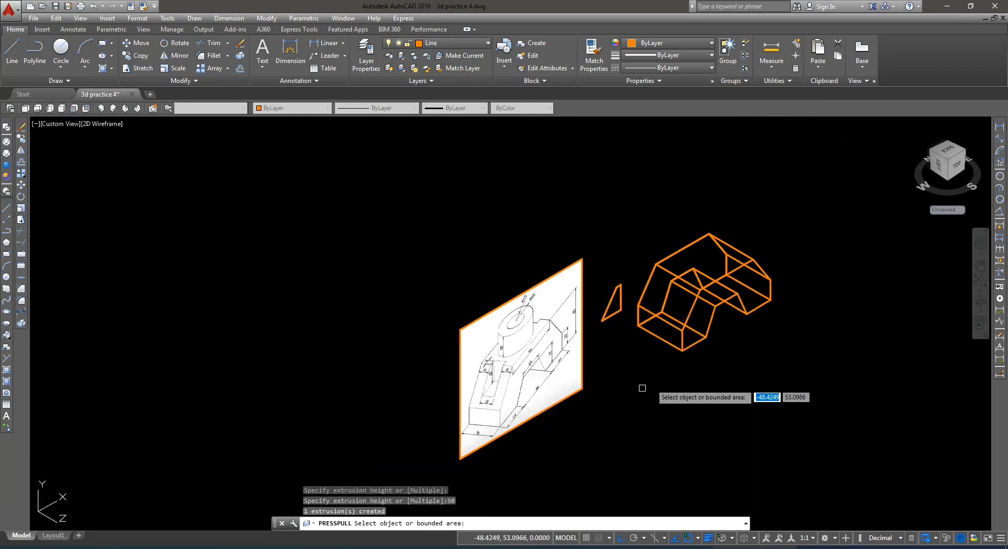
Step: Extrude the separate slot region by 20 with Presspull
scroll(693, 343, up, 2)
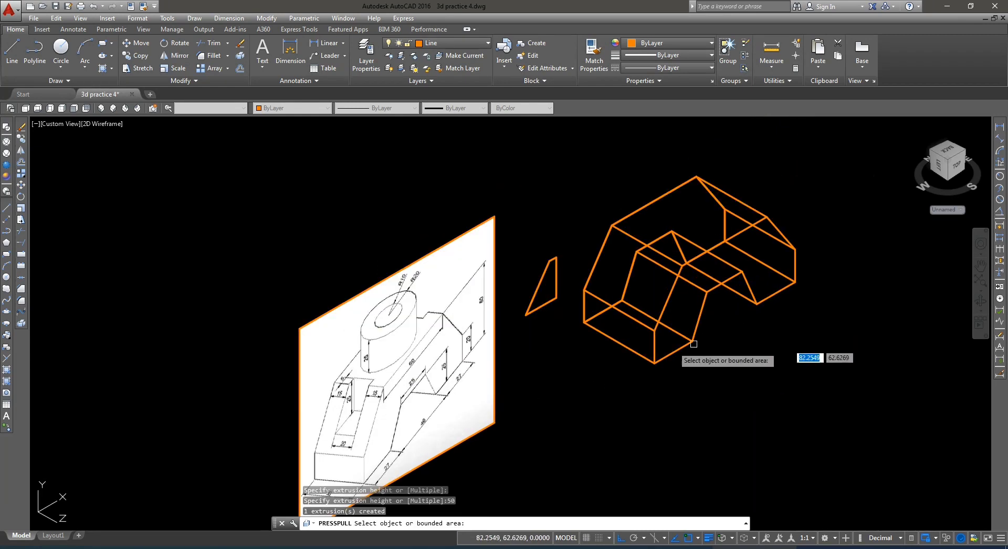
click(544, 278)
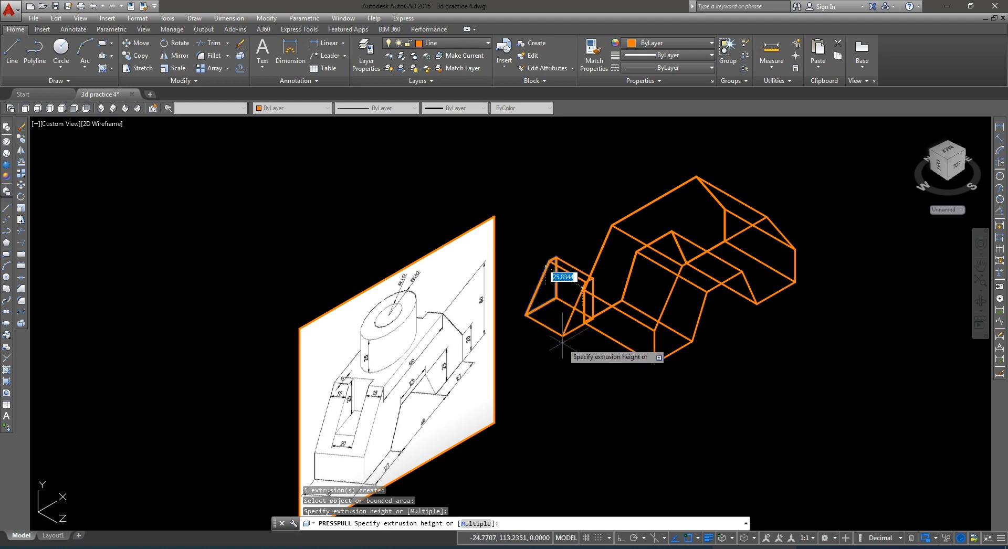
scroll(344, 457, up, 5)
scroll(349, 450, down, 3)
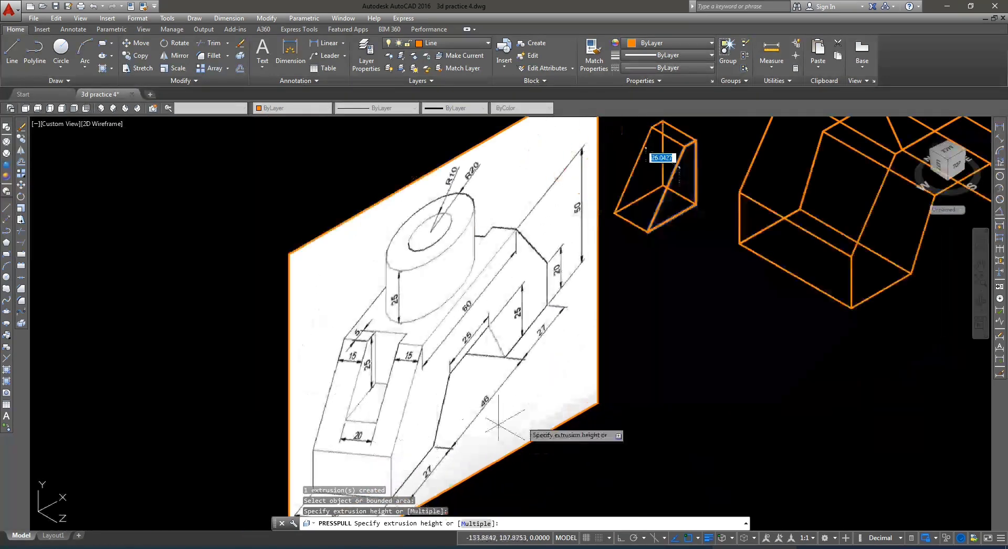
key(Return)
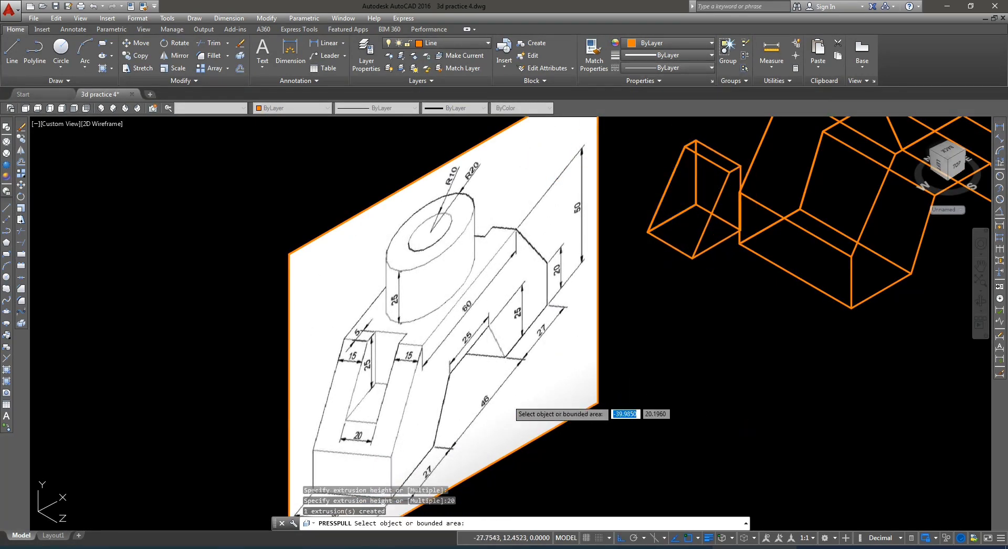
scroll(635, 389, down, 3)
scroll(646, 373, up, 5)
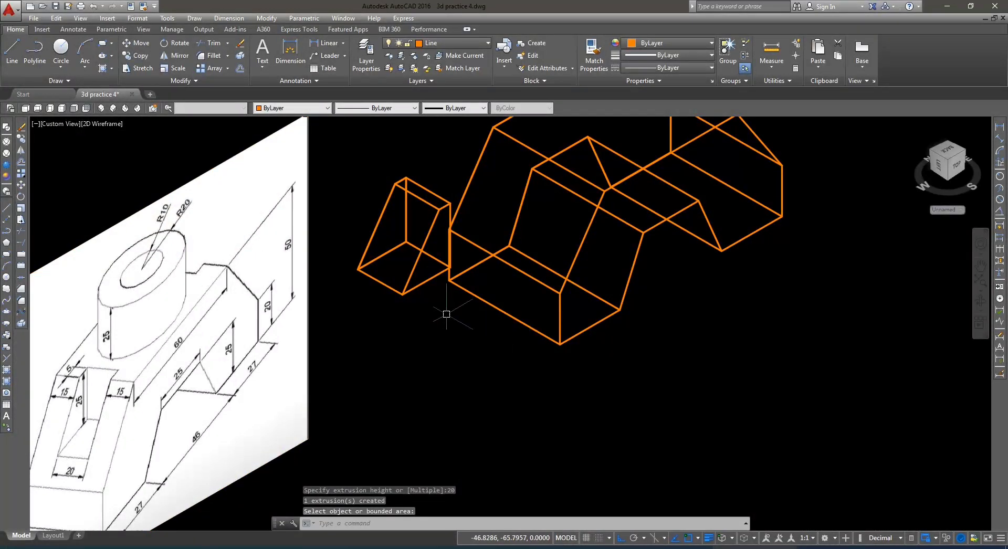
key(Return)
Step: Move the slot solid by its upper slanted-face edge midpoint onto the midpoint of the main body's matching top edge
click(416, 192)
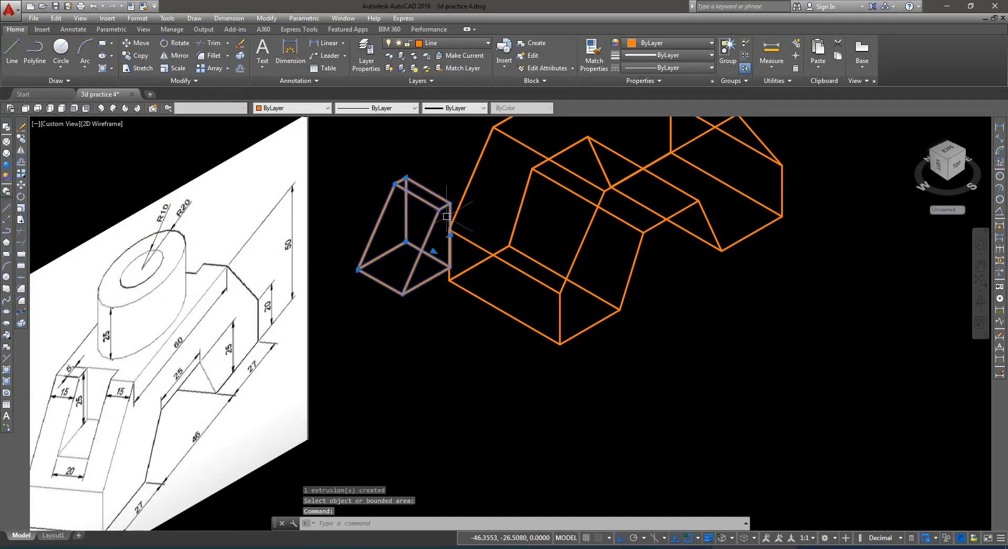
right_click(435, 206)
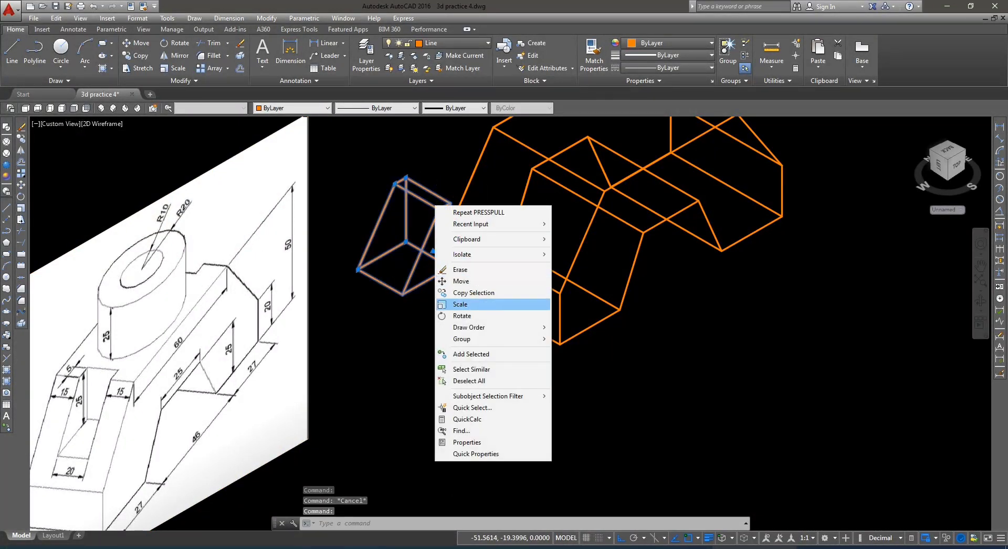
click(450, 282)
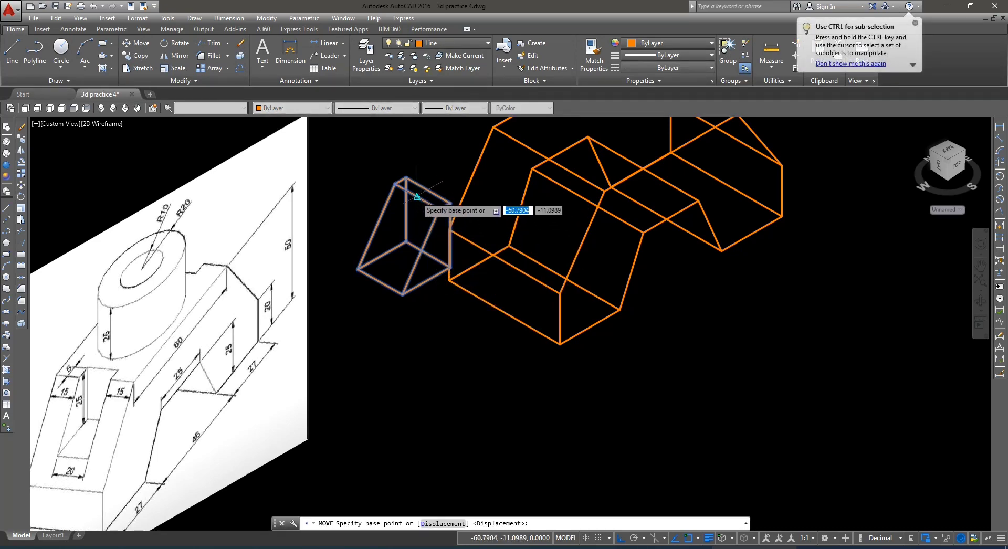
click(417, 199)
scroll(473, 331, down, 2)
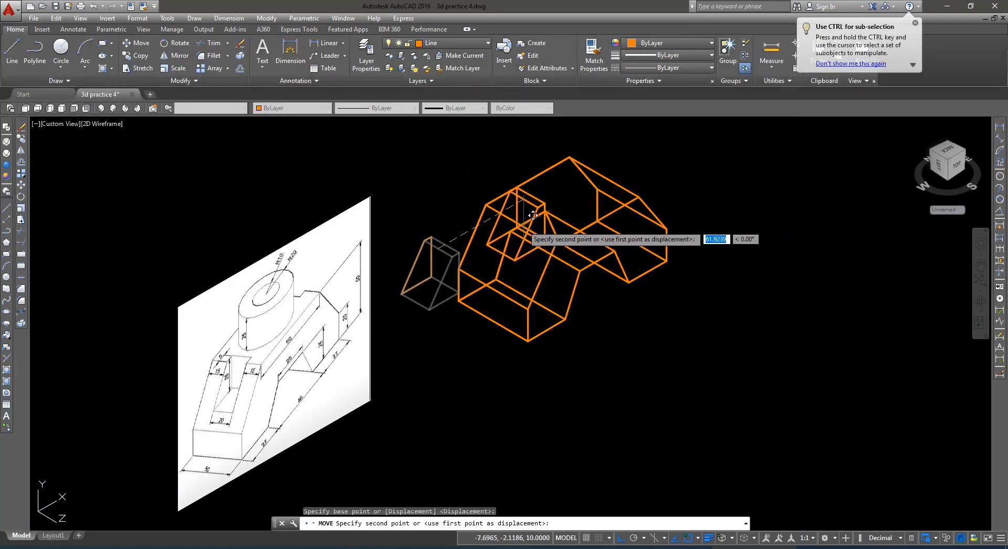
click(529, 214)
scroll(538, 221, up, 2)
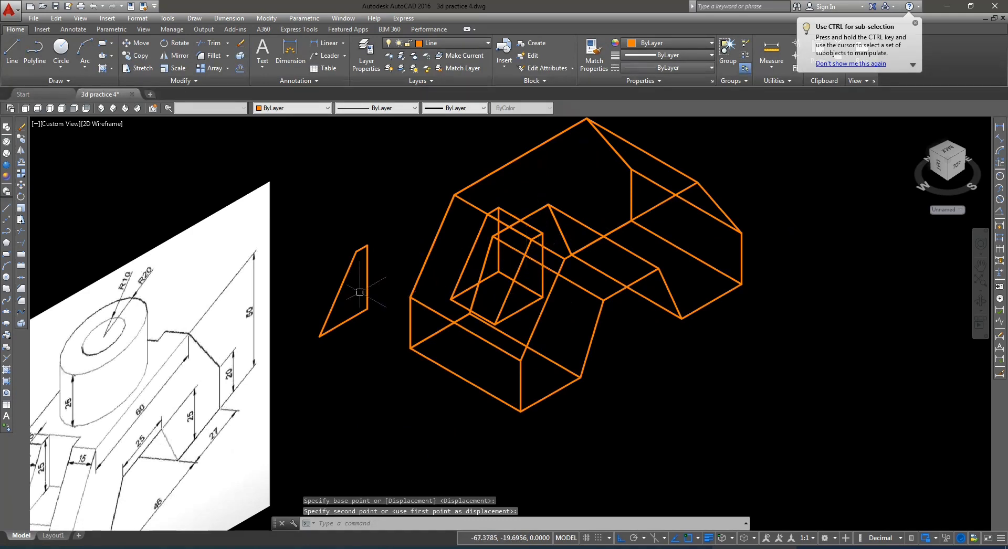
Step: Delete the leftover flat slot outline and check the model in the Realistic visual style before returning to 2D Wireframe
click(371, 236)
click(311, 338)
key(Delete)
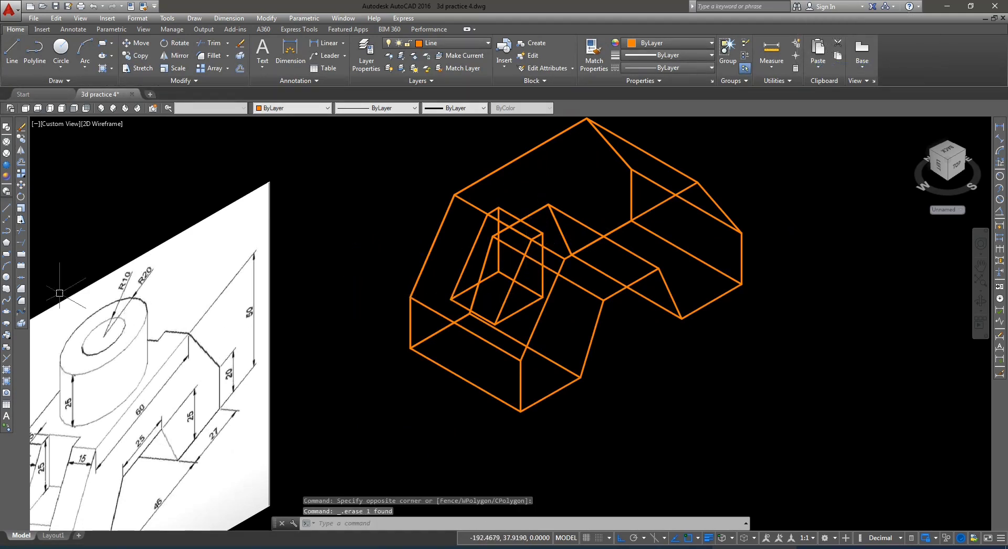
click(7, 165)
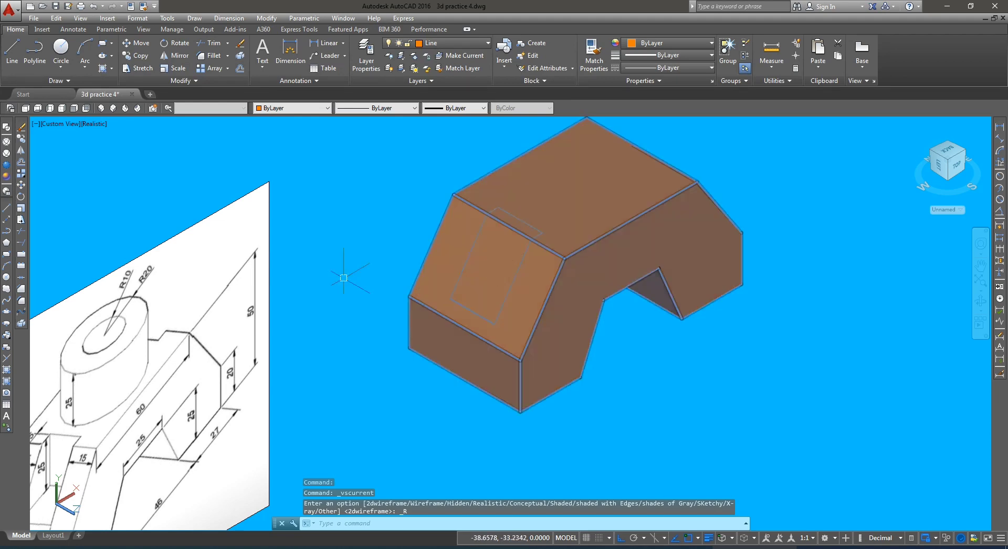
click(7, 127)
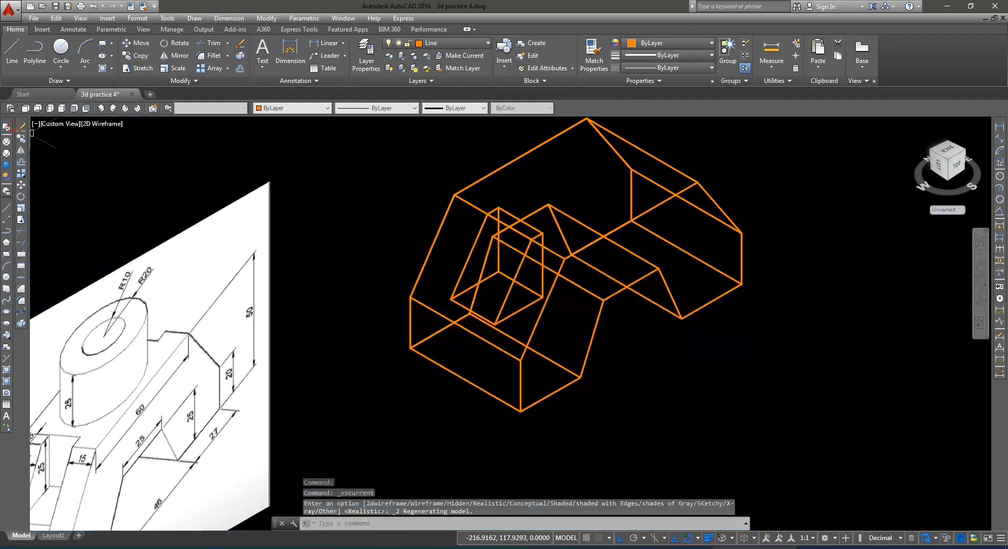
Step: In the front view, mirror the slot solid to the body's opposite side about its vertical centerline, keeping the original
click(73, 108)
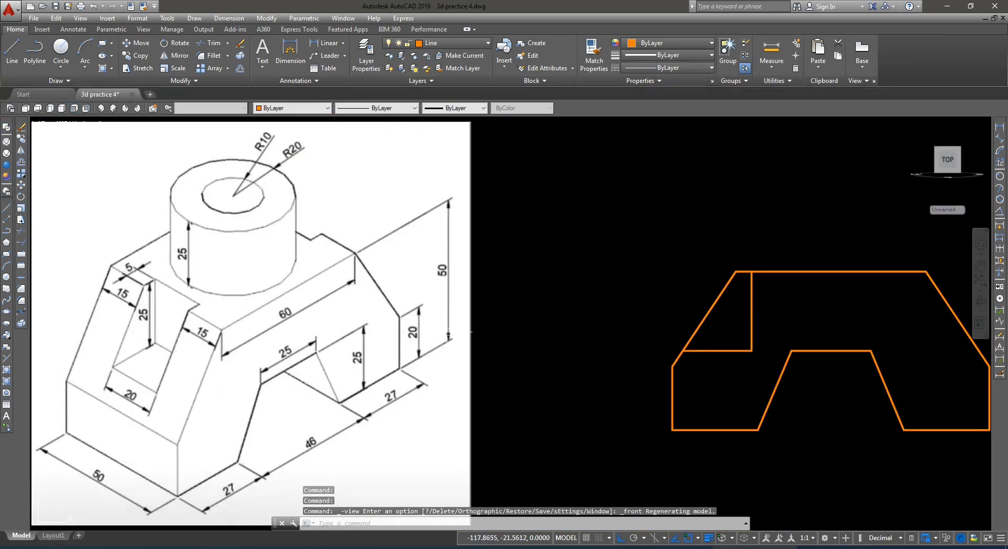
middle_drag(926, 380, 769, 367)
click(581, 309)
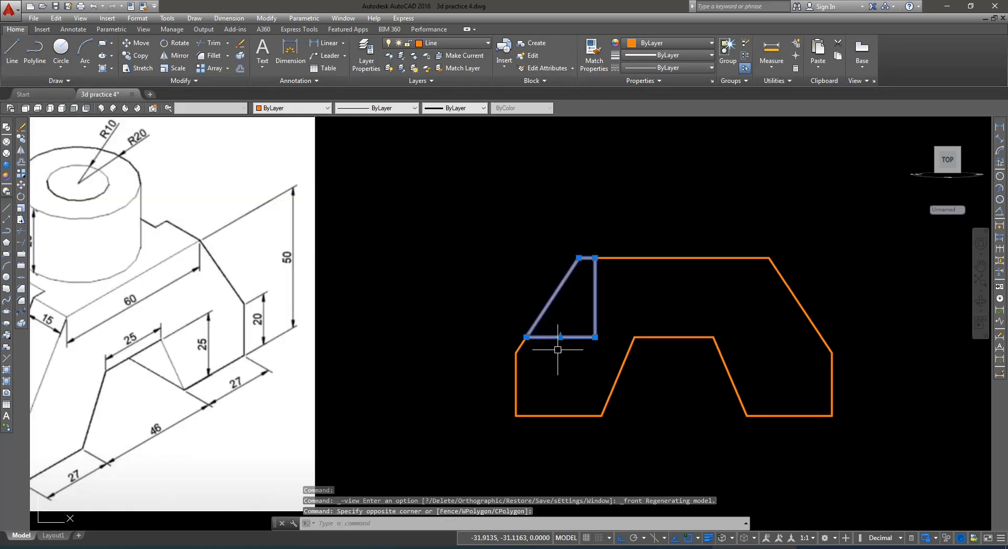
text(mi)
key(Return)
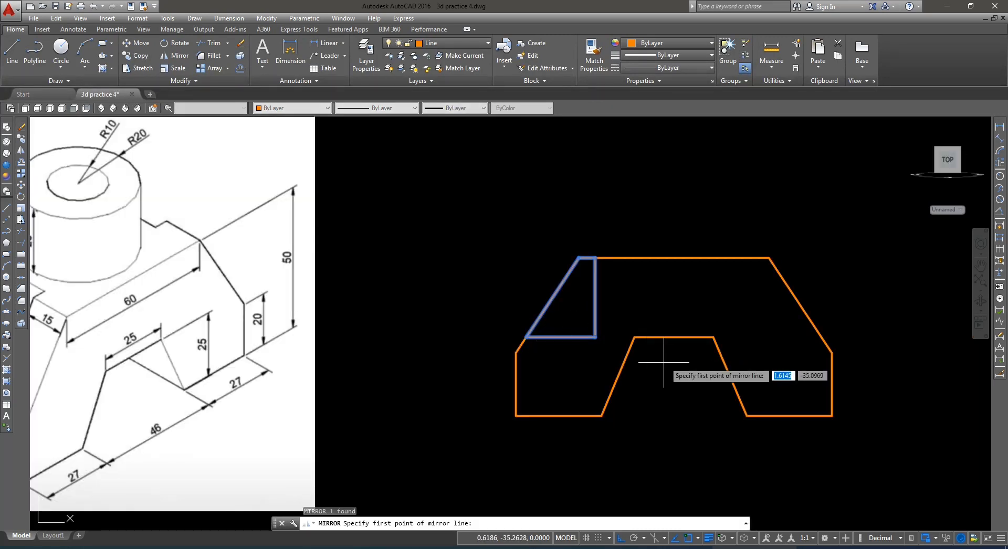
click(674, 337)
click(673, 392)
key(Return)
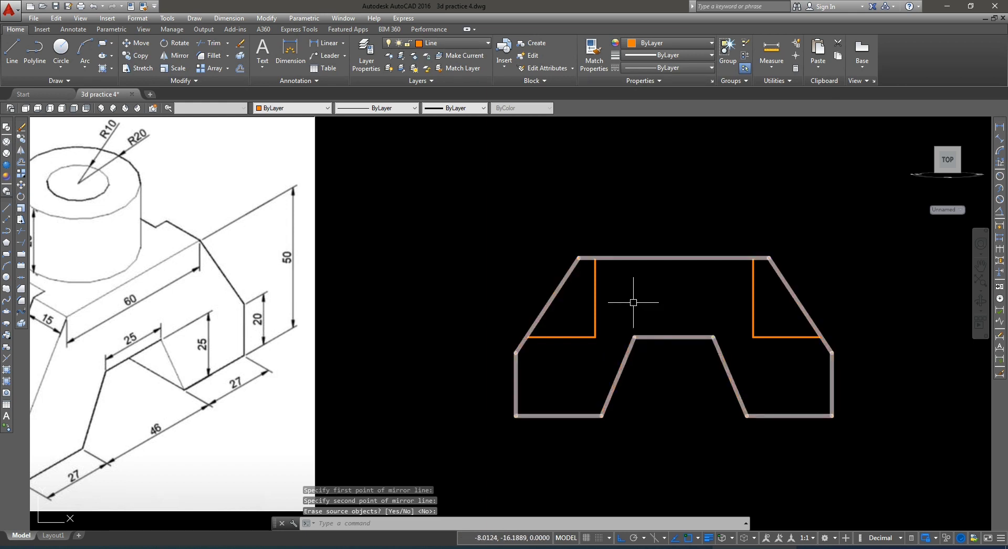
scroll(530, 358, down, 2)
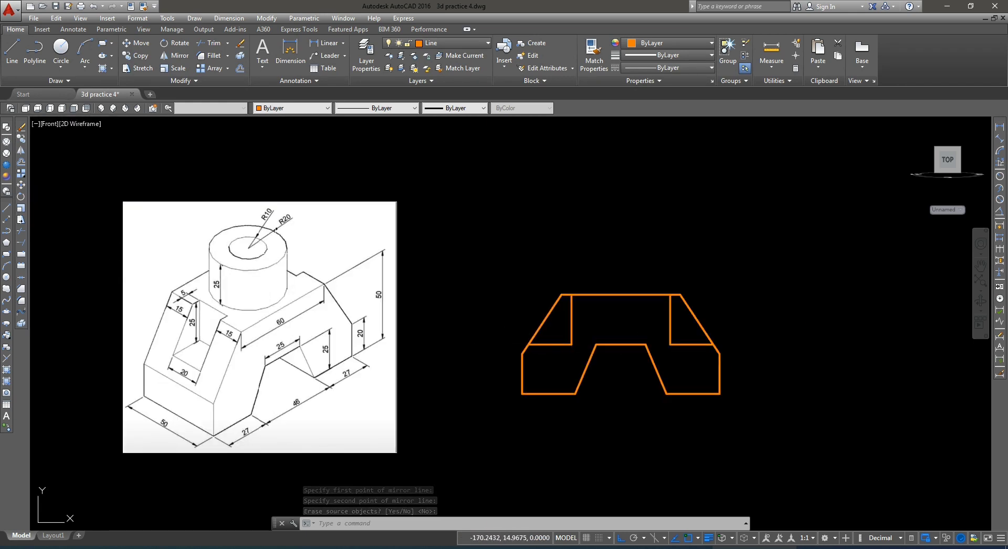
middle_drag(331, 292, 363, 308)
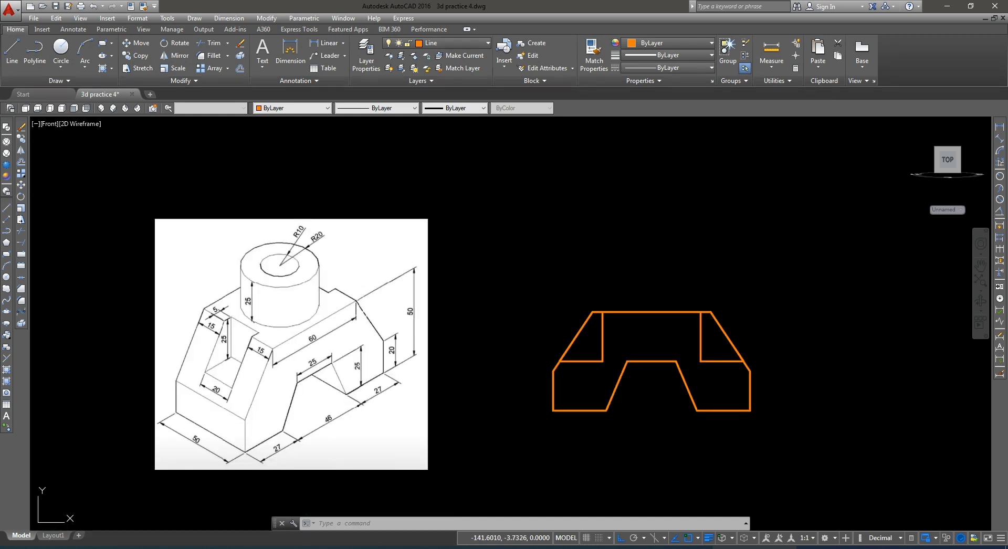
text(l)
key(Return)
scroll(328, 349, down, 2)
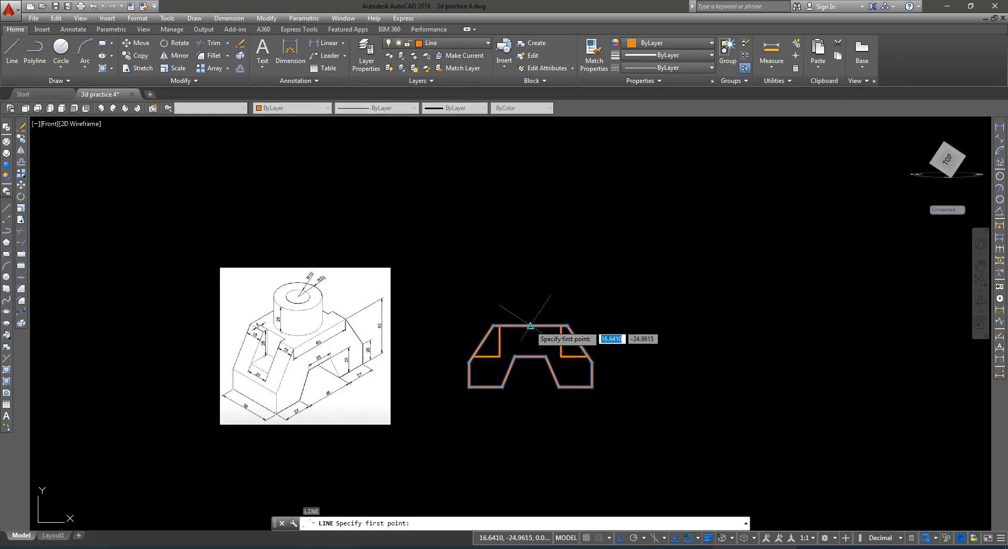
click(530, 326)
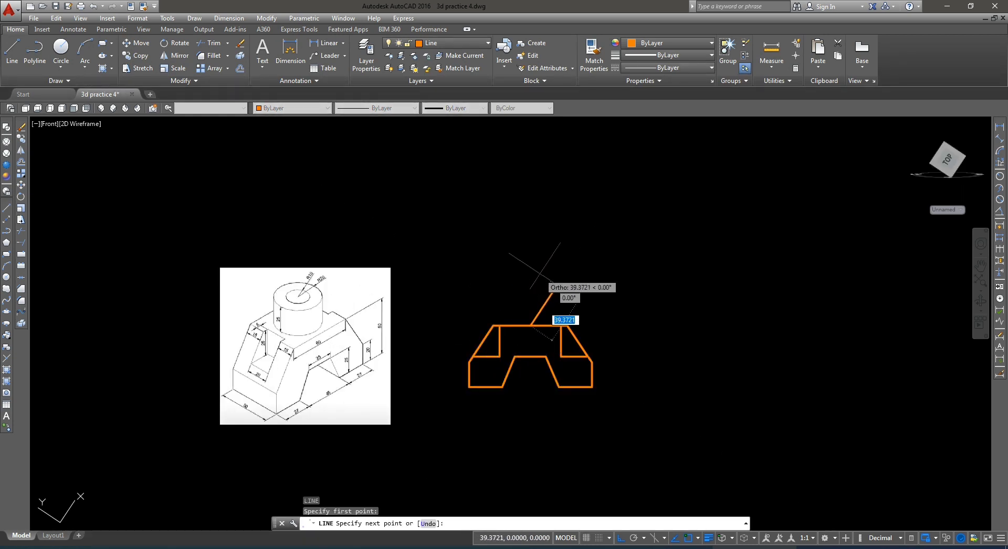
key(Escape)
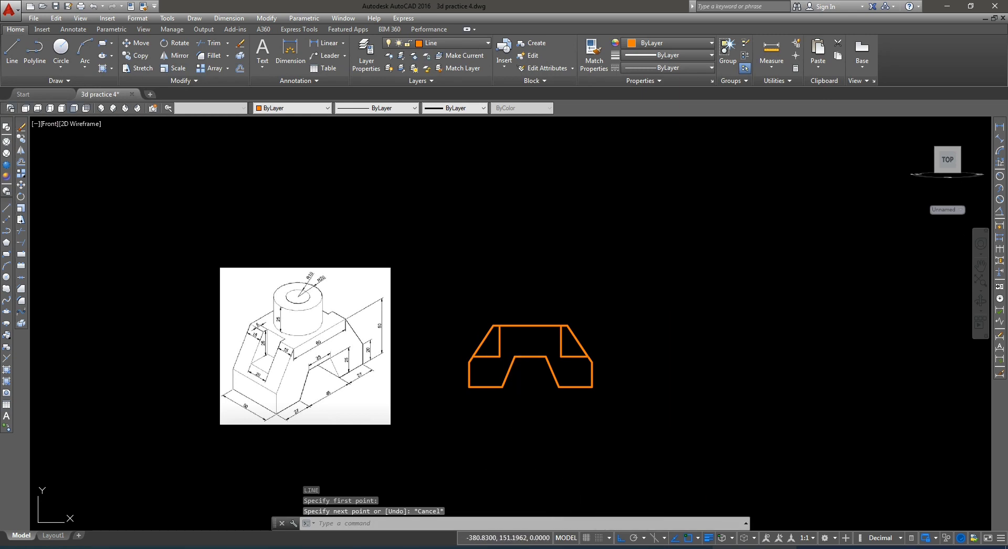
Step: In the front view, draw the boss half-profile from the top edge's midpoint: 25 up, 20 right and back down to the edge
click(74, 108)
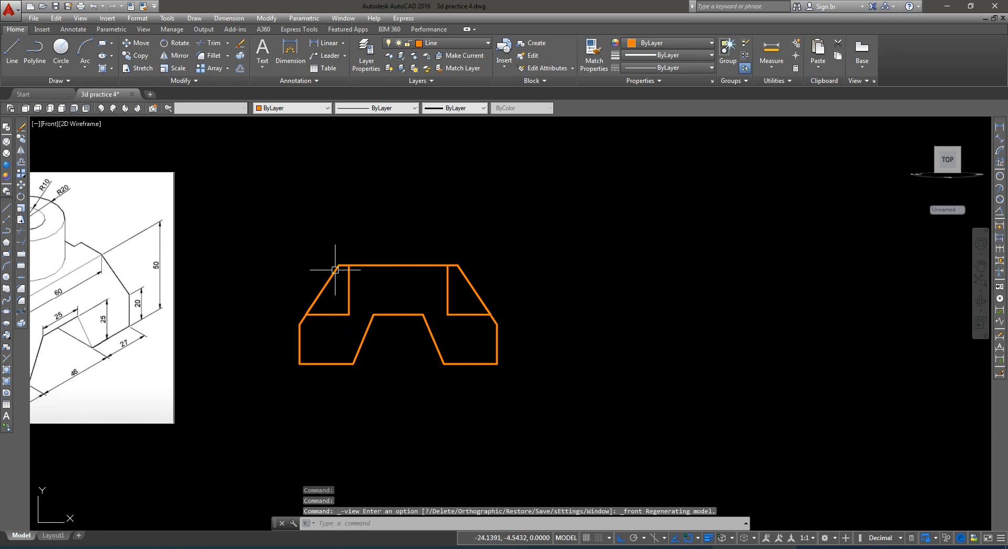
text(l)
key(Return)
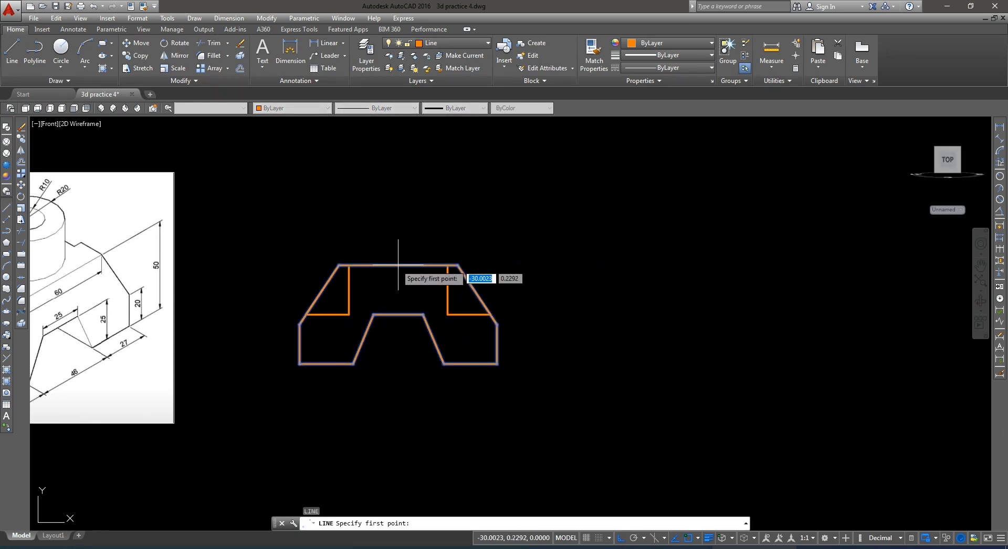
click(398, 265)
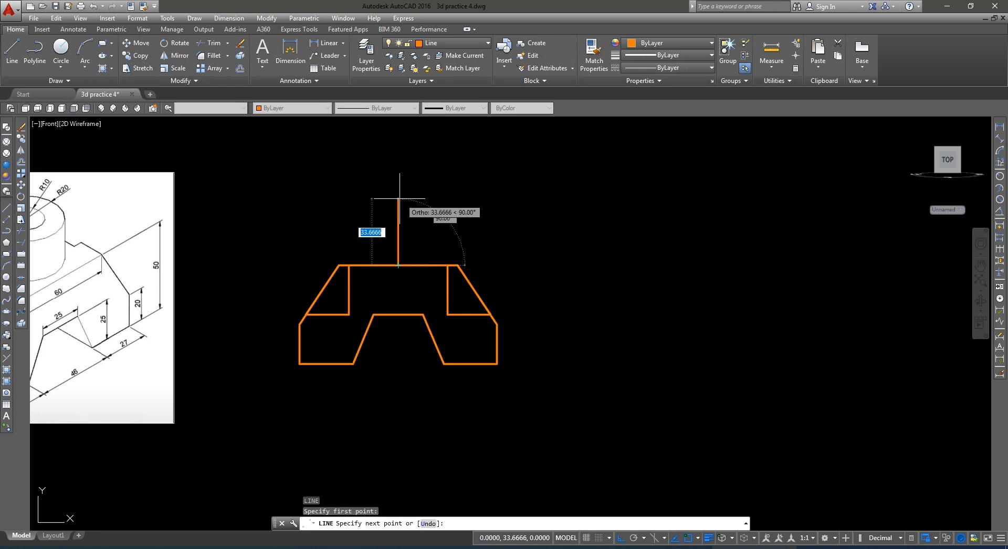
scroll(403, 206, down, 2)
scroll(146, 232, up, 2)
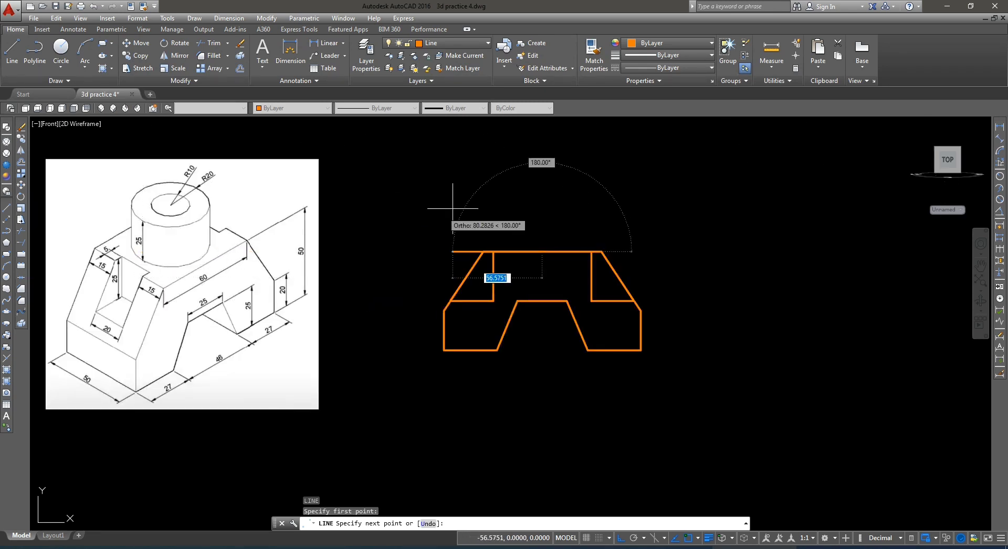
text(25)
key(Return)
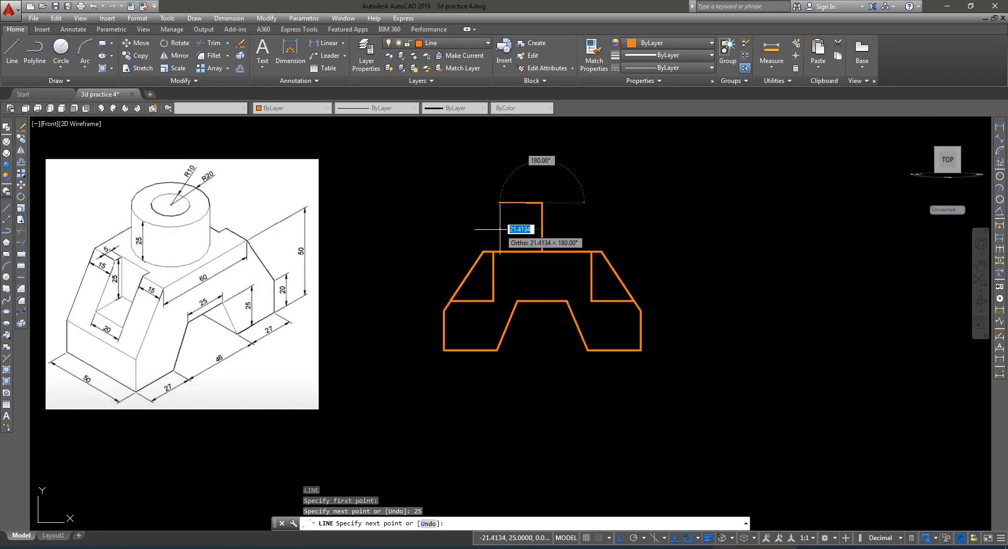
scroll(500, 229, down, 2)
scroll(558, 212, up, 2)
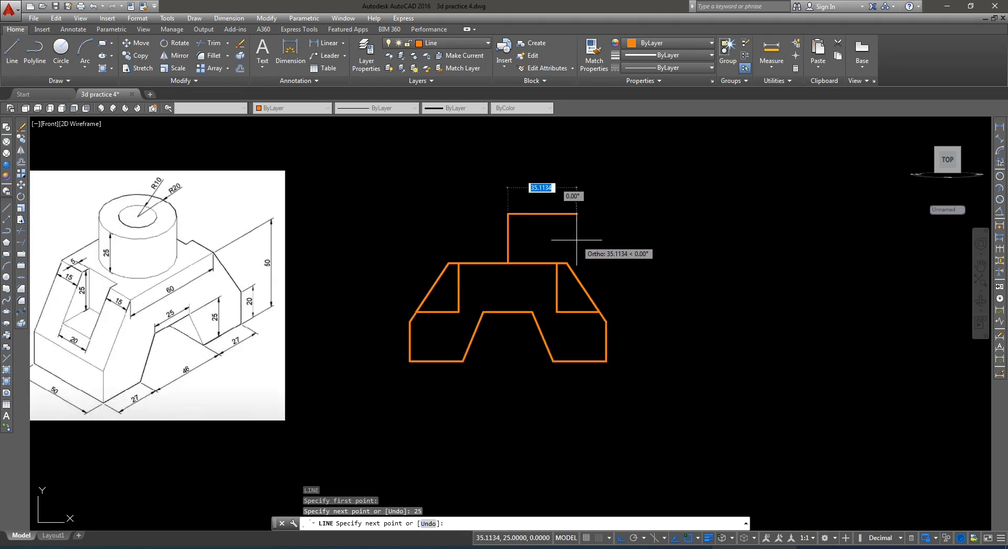
key(Return)
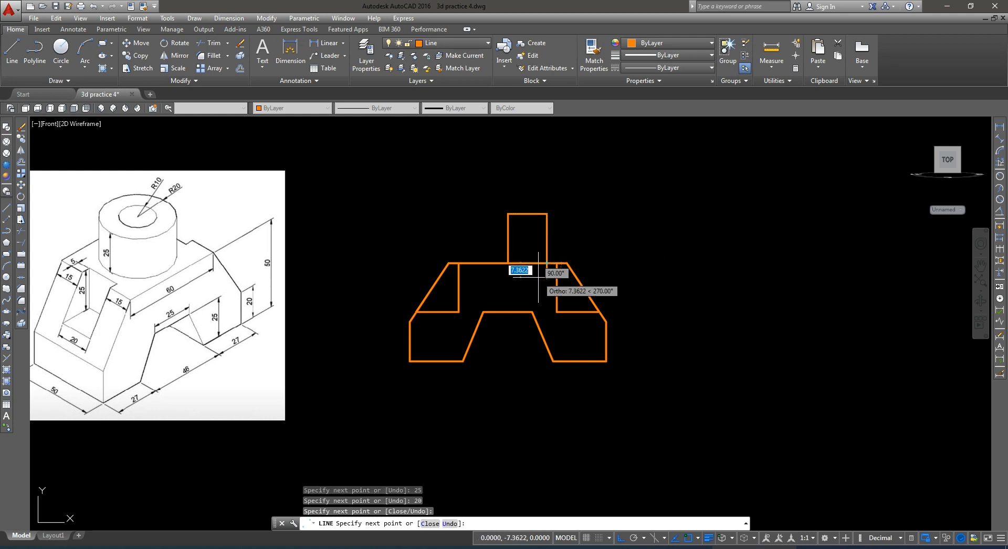
key(Return)
scroll(519, 213, up, 5)
click(610, 264)
click(558, 274)
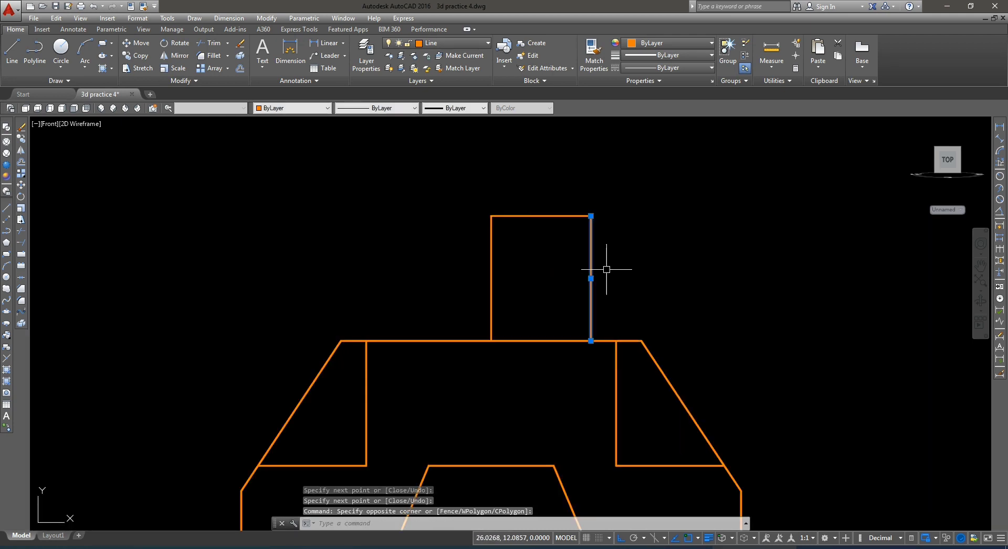
right_click(621, 268)
click(649, 333)
scroll(666, 281, down, 3)
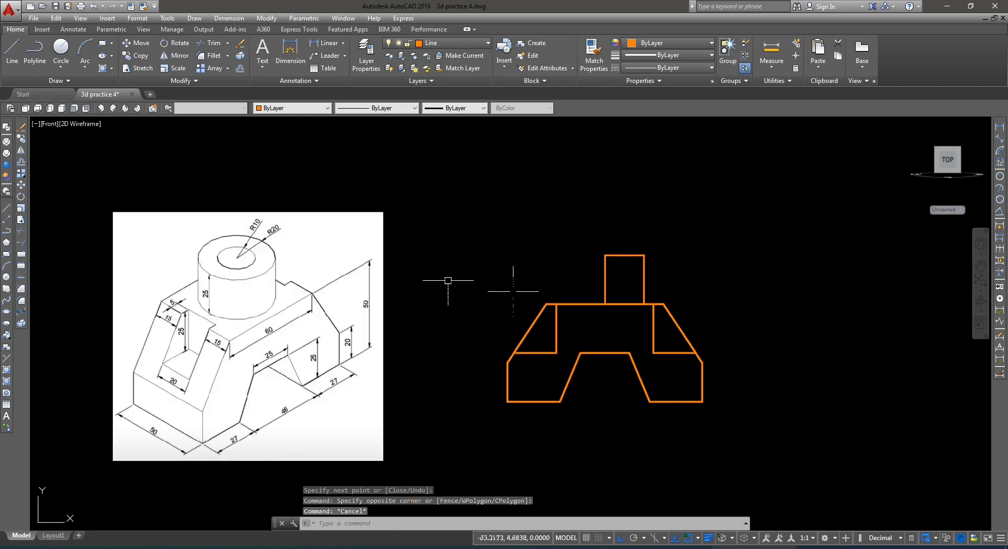
key(Escape)
key(Escape)
Step: Copy the half-profile's left vertical line 10 to the right for the hole radius
scroll(609, 278, up, 2)
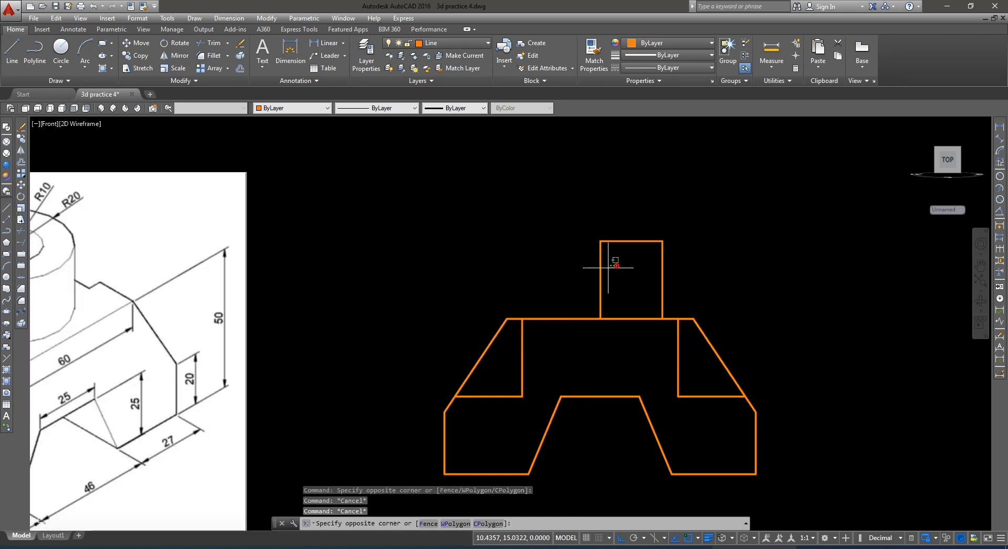
click(600, 278)
right_click(556, 282)
click(588, 369)
click(451, 219)
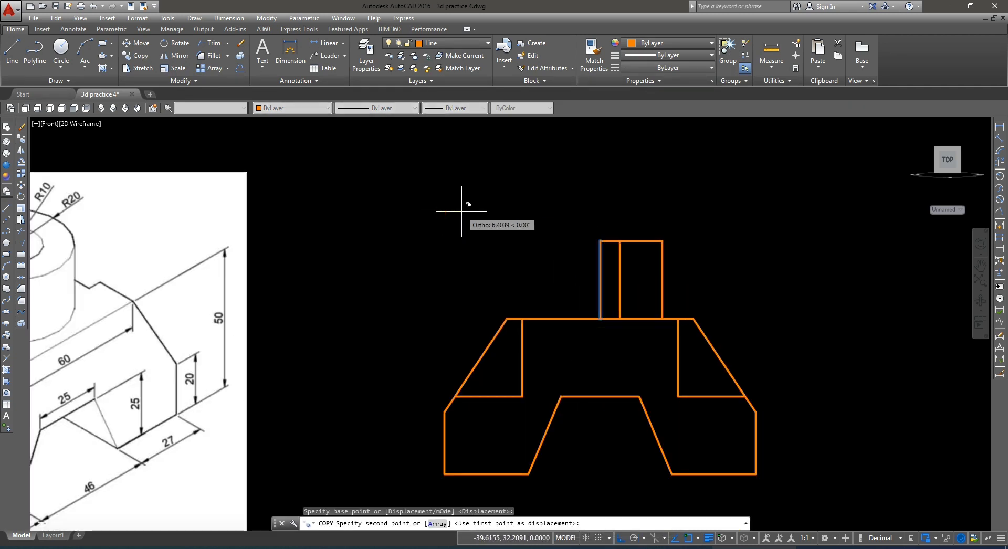
text(10)
key(Return)
key(Return)
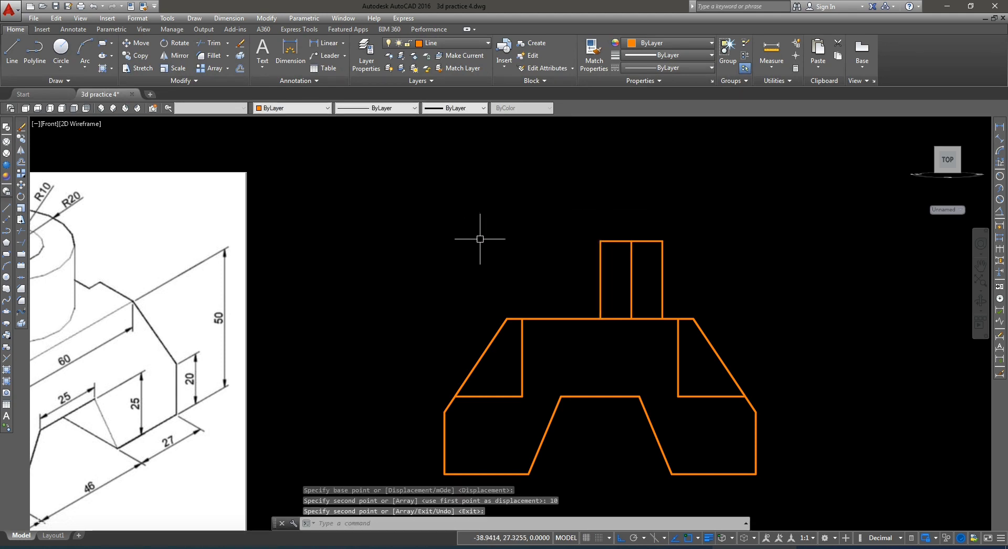
scroll(540, 278, down, 2)
scroll(617, 287, up, 5)
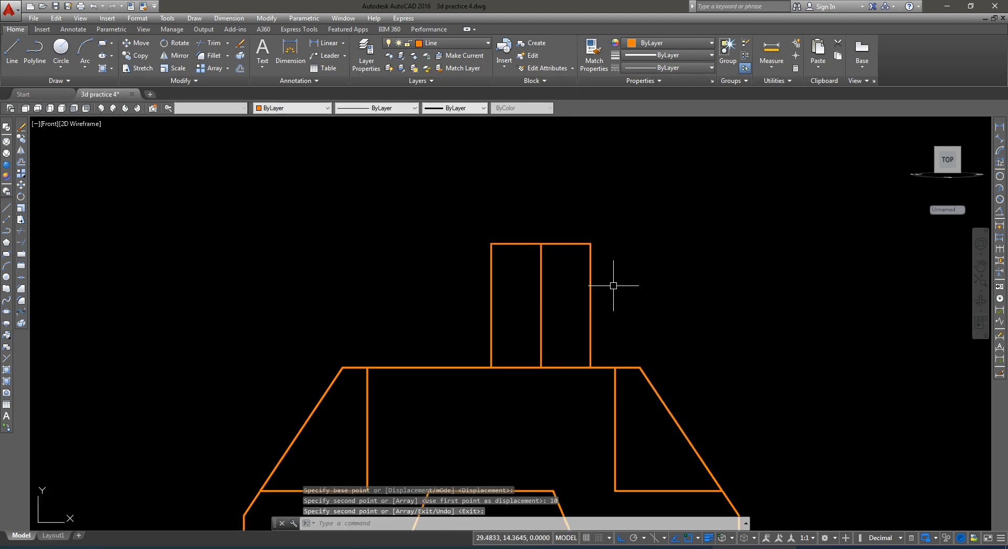
Step: Create a closed boundary polyline from the region between the copied hole-radius line and the half-profile's outer vertical line
text(bo)
key(Return)
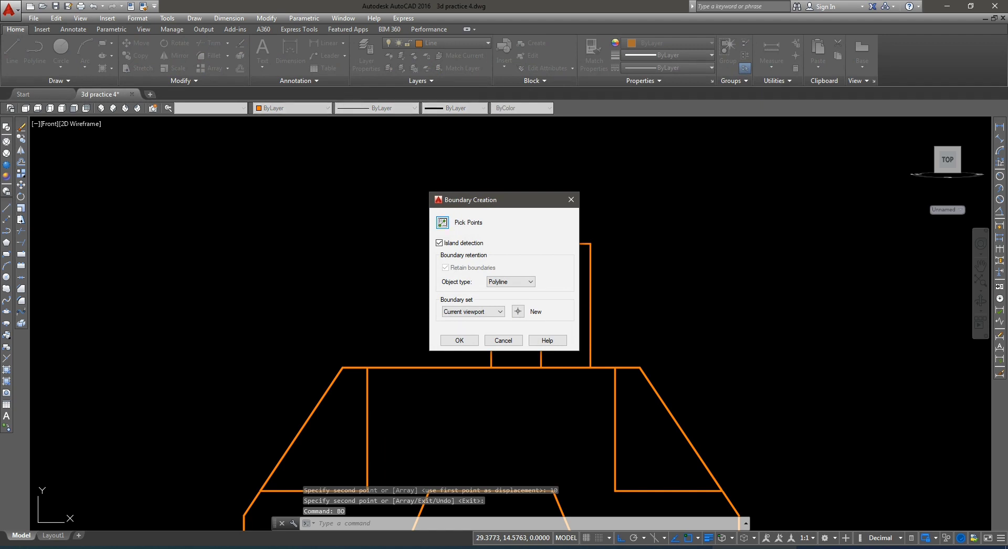
click(442, 222)
key(Return)
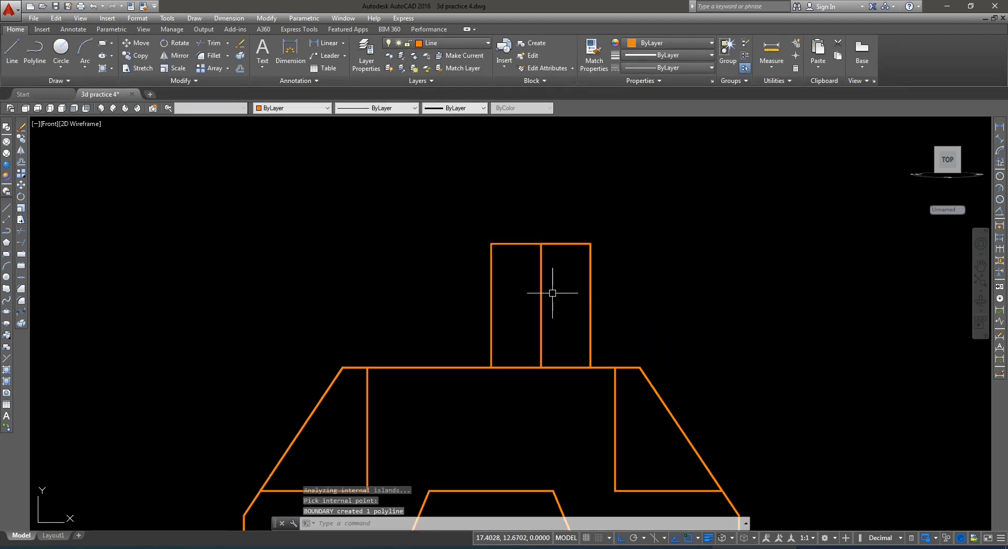
click(540, 279)
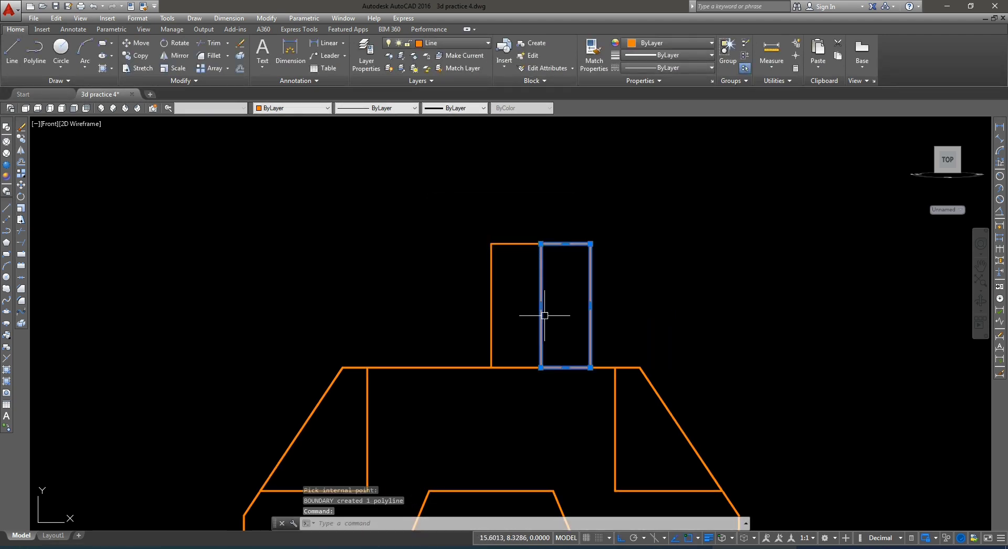
key(Escape)
Step: Delete the leftover top line of the boss half-profile, keeping the vertical centre line as the axis
click(515, 243)
click(515, 232)
key(Delete)
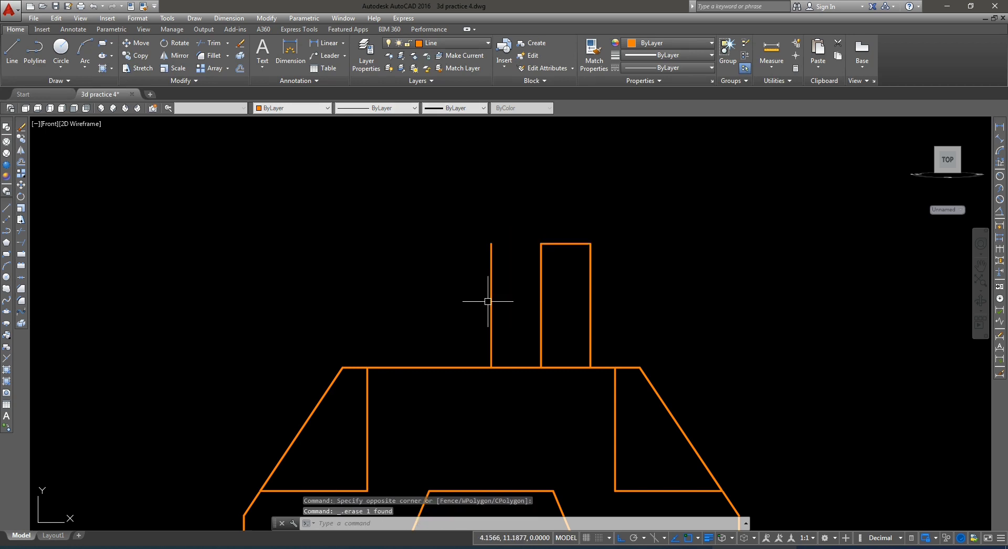
click(501, 300)
click(434, 320)
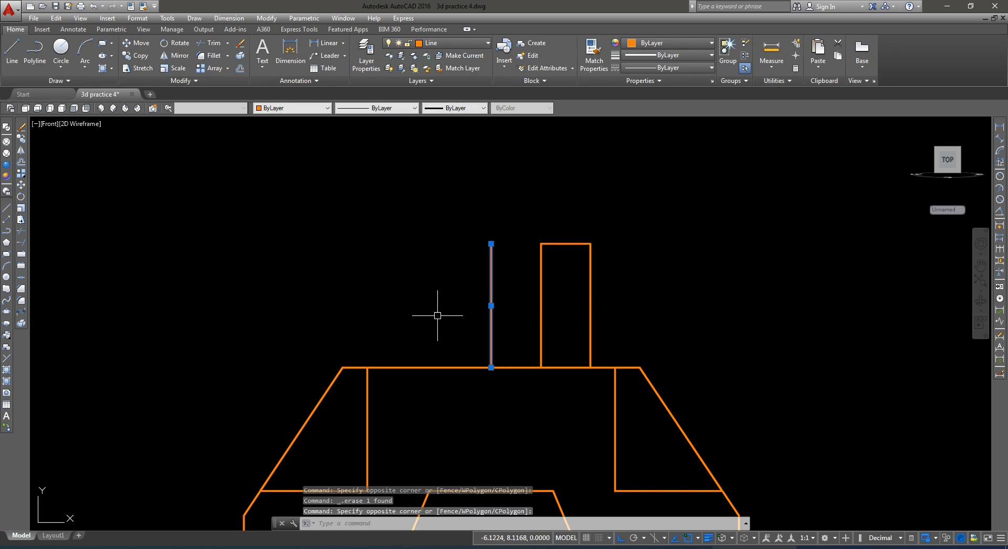
key(Escape)
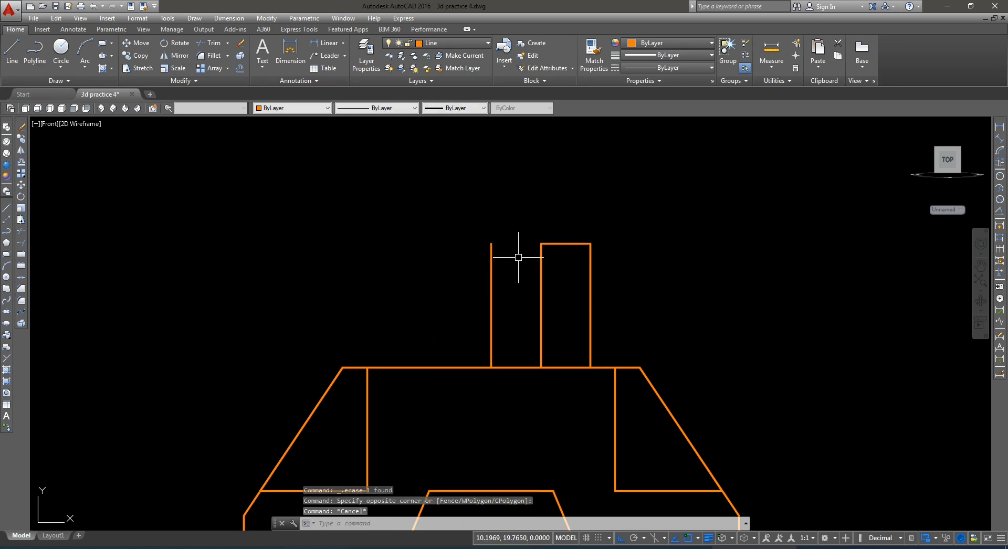
Step: Switch to an isometric corner view of the model and apply the Conceptual visual style
scroll(518, 257, down, 4)
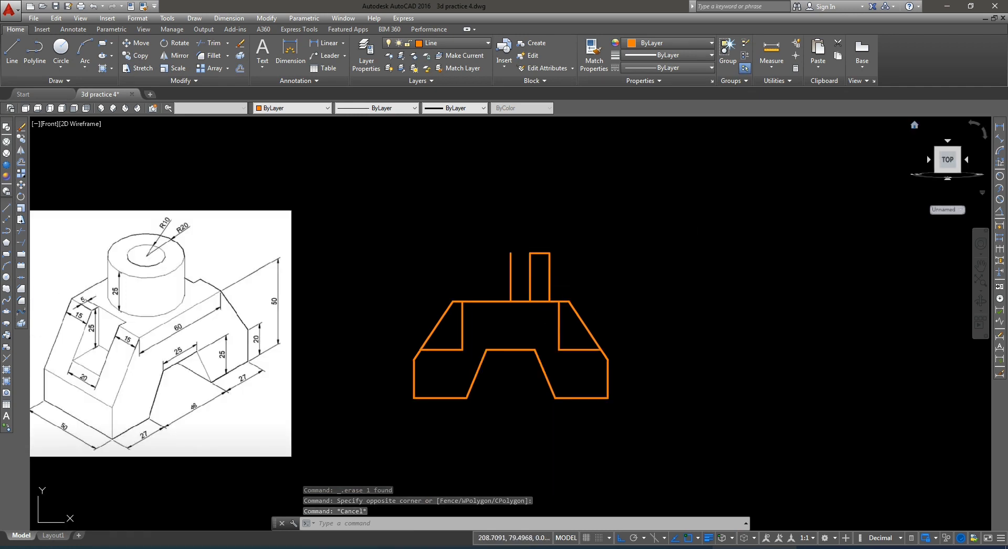
click(937, 148)
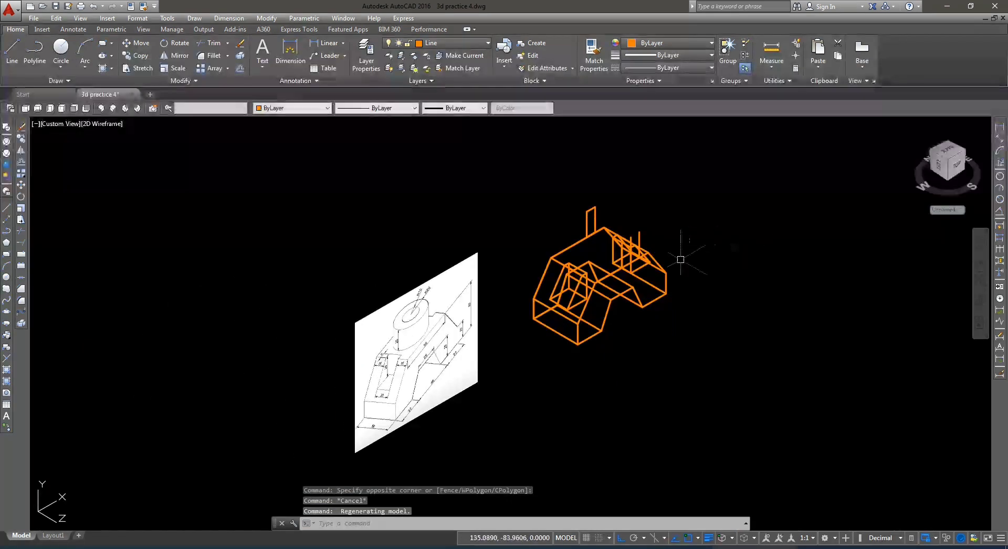
scroll(618, 235, up, 4)
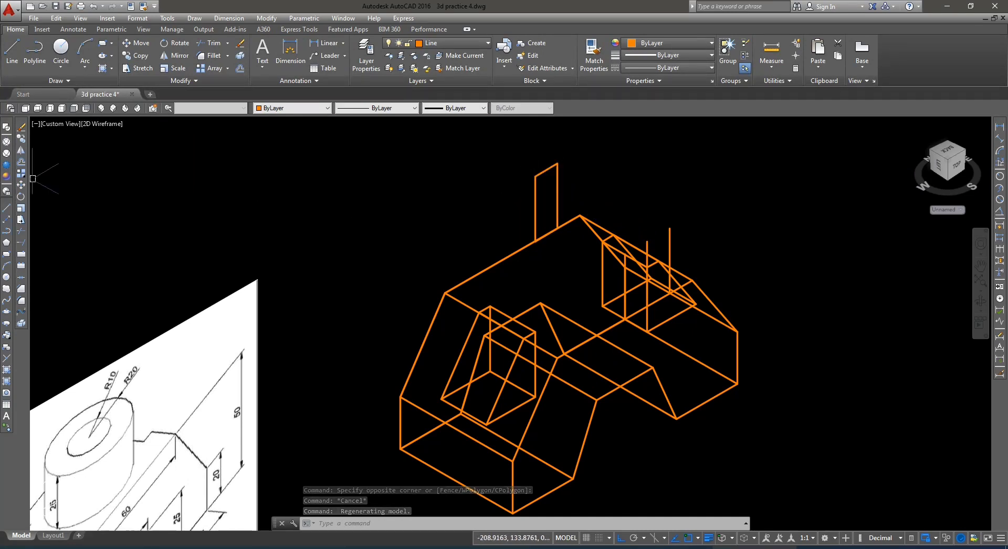
click(7, 176)
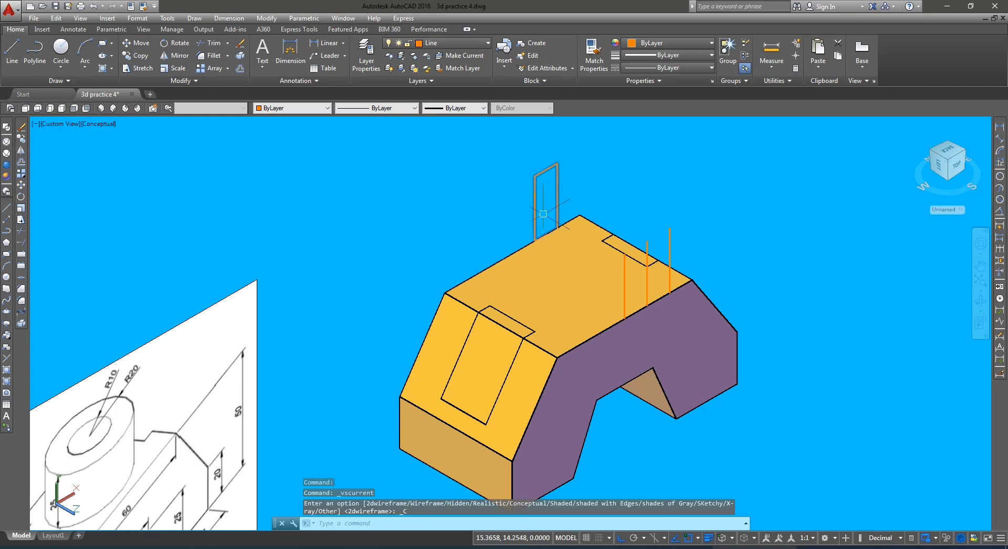
Step: Move the closed boss profile 25 across the body's depth, from the top face's long edge to its middle
click(532, 178)
right_click(461, 191)
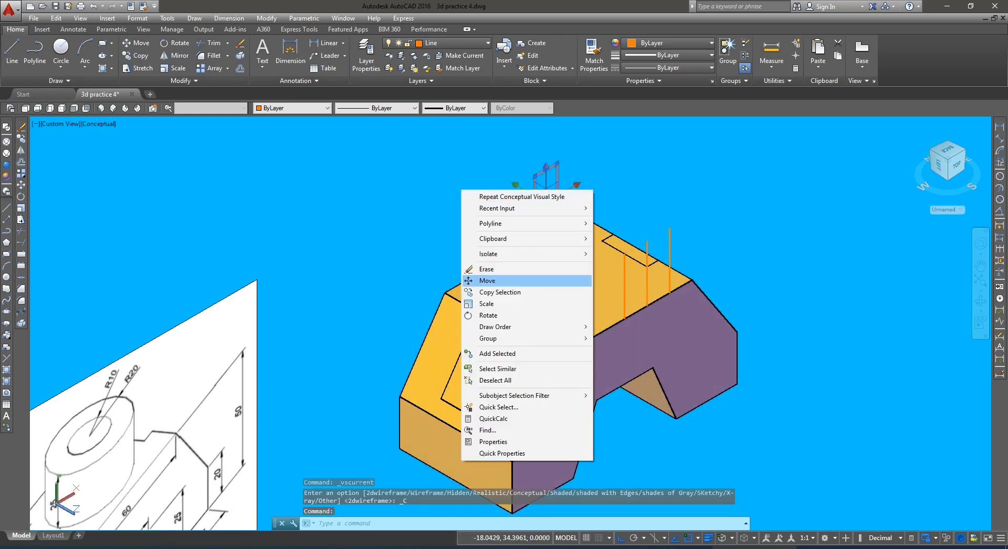
click(487, 281)
click(290, 199)
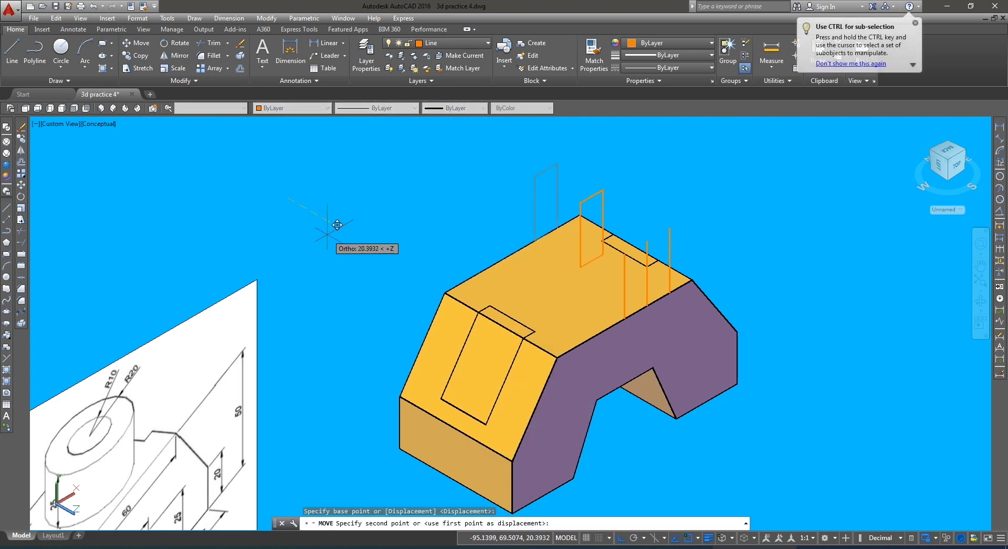
scroll(337, 225, down, 2)
text(25)
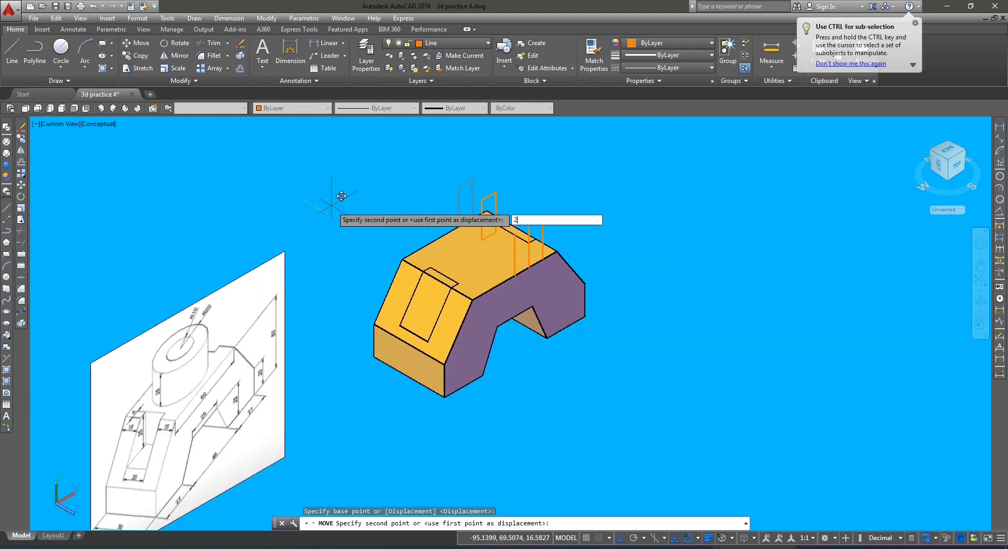
key(Return)
scroll(400, 219, up, 2)
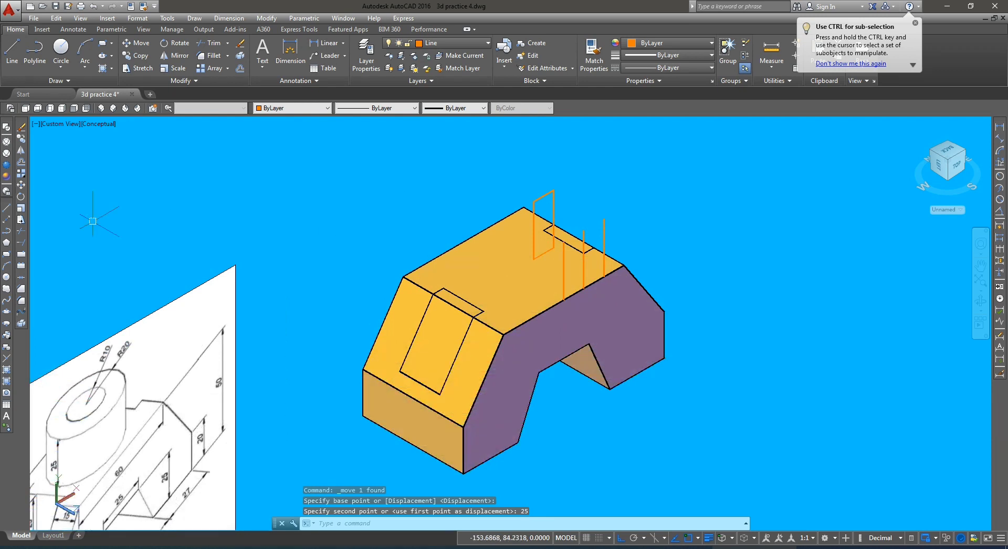
Step: Apply the Realistic visual style and move the vertical axis line 25 inward from the opposite long edge to the body's mid-depth
click(6, 176)
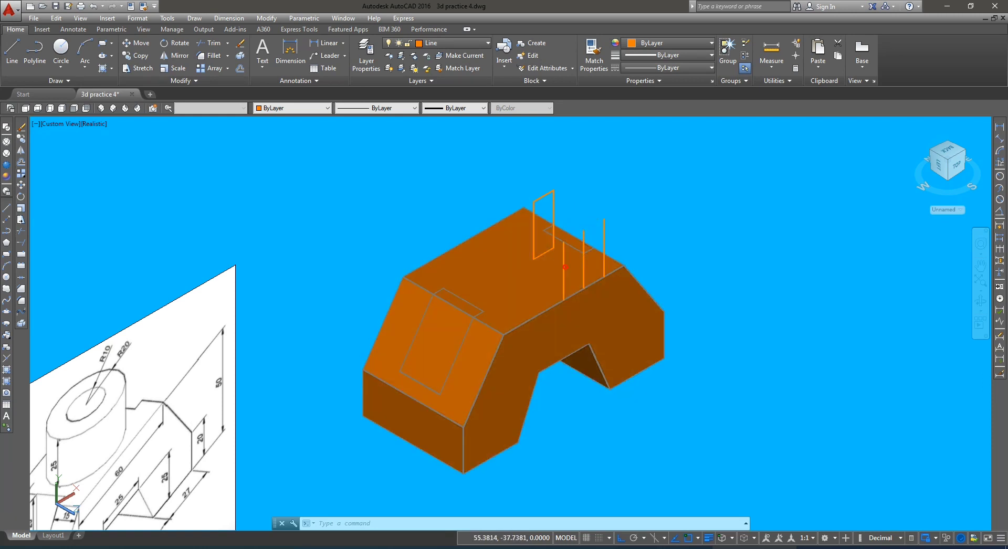
right_click(659, 299)
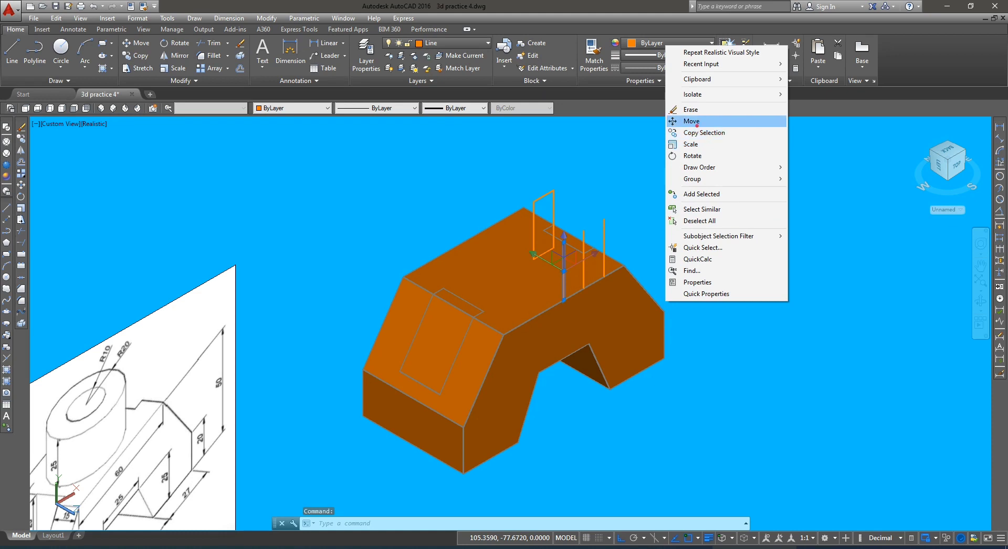
click(690, 120)
click(799, 367)
text(25)
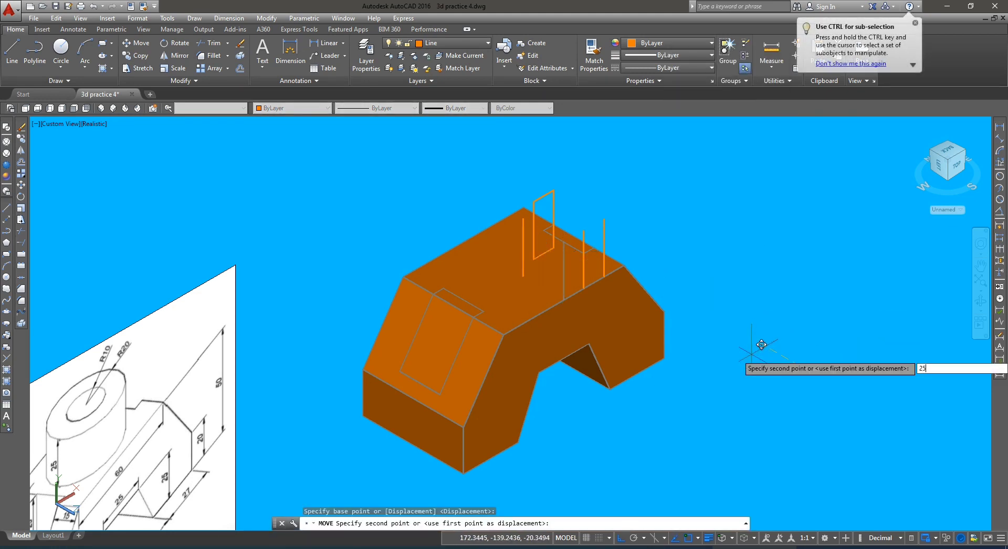
key(Return)
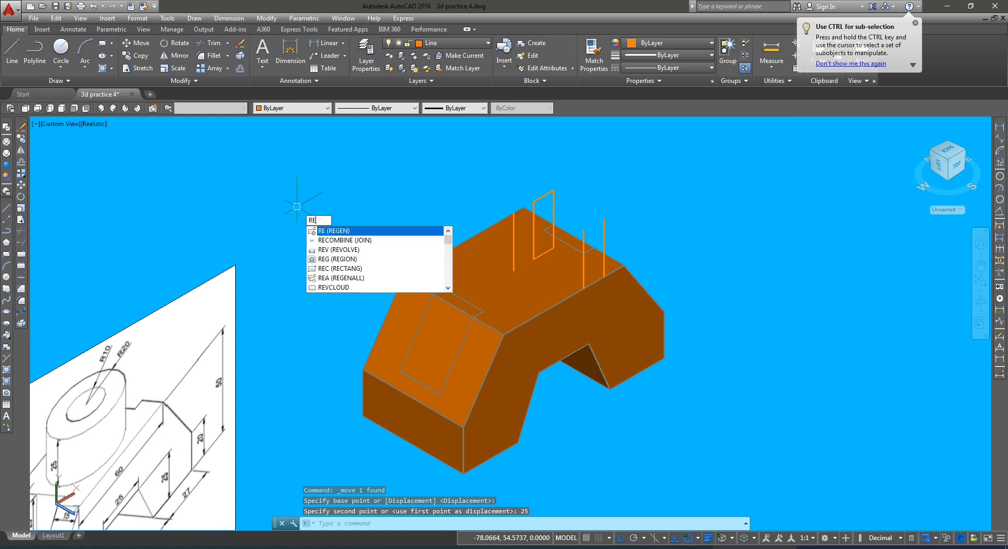
Step: Revolve the closed rectangular profile 360 degrees about the vertical axis line to form the hollow boss
text(rev)
key(Return)
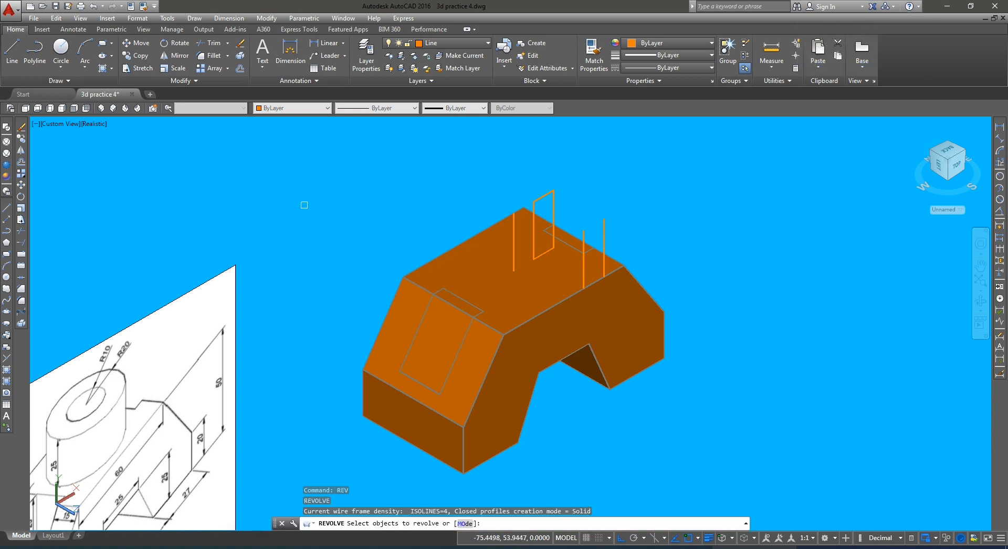
click(556, 211)
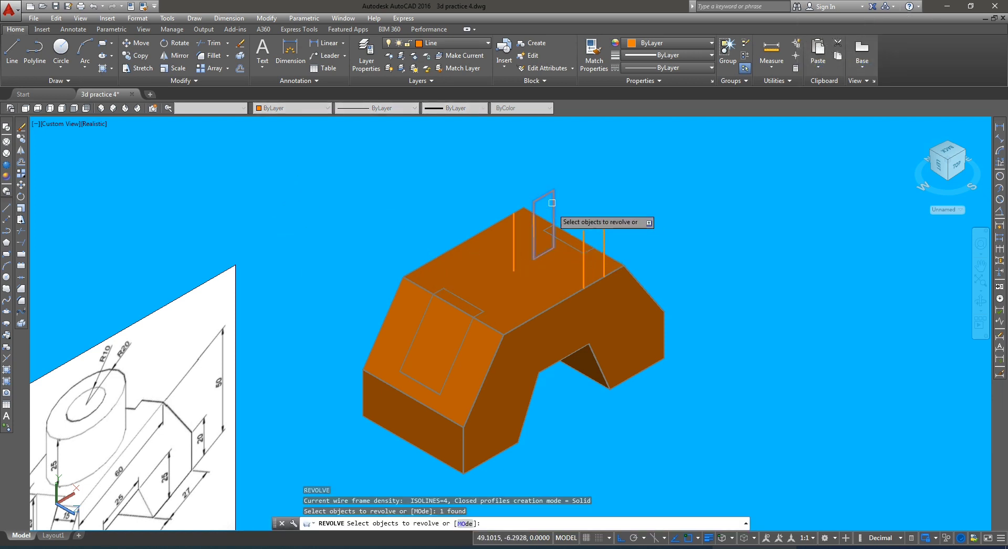
key(Return)
click(513, 270)
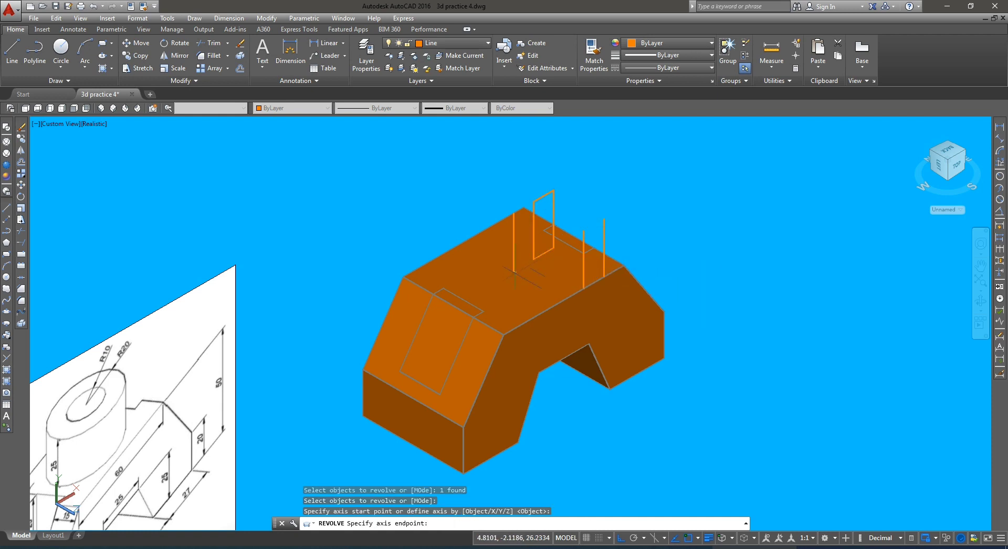
click(517, 214)
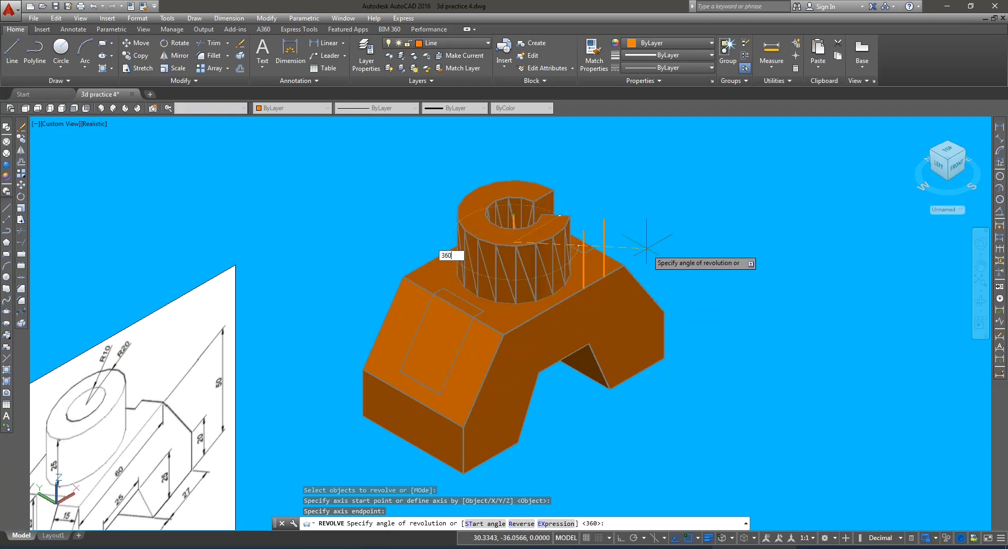
text(360)
key(Return)
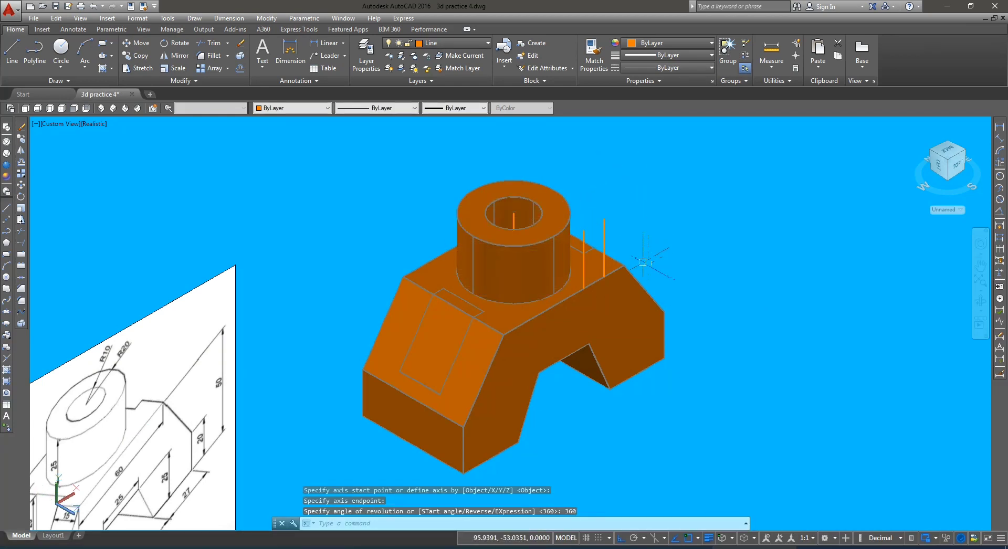
Step: Delete the leftover vertical construction lines standing on the body's top edge beside the boss
scroll(441, 454, down, 1)
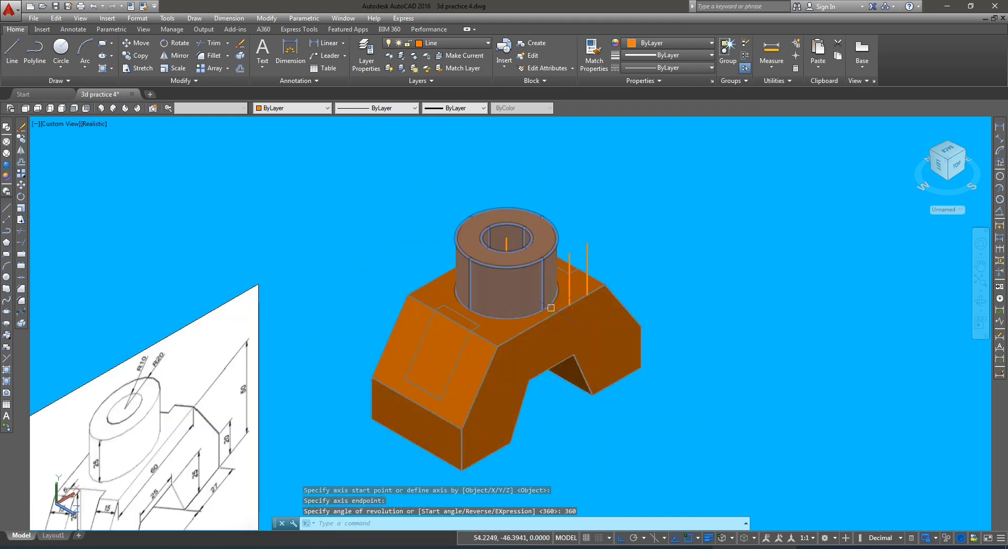
click(449, 359)
click(570, 292)
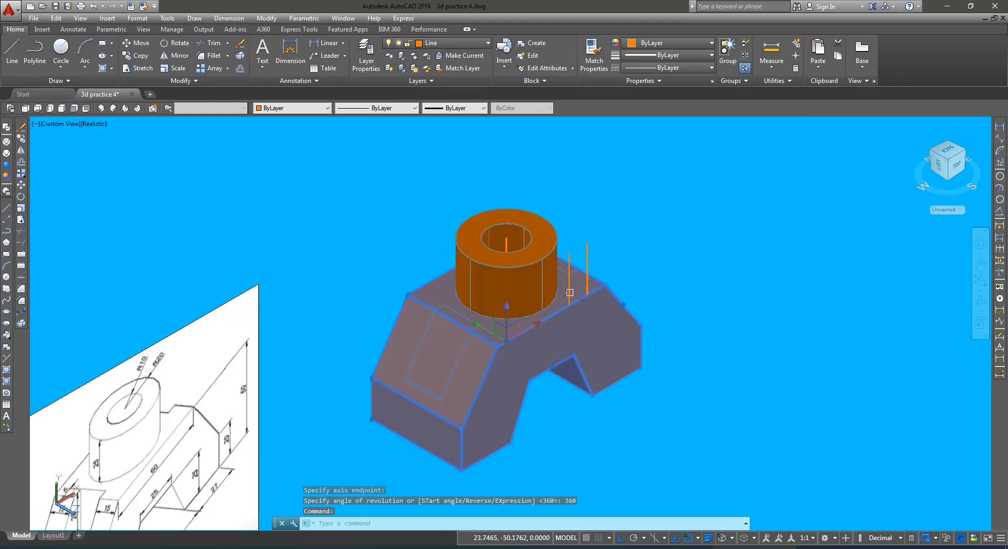
key(Escape)
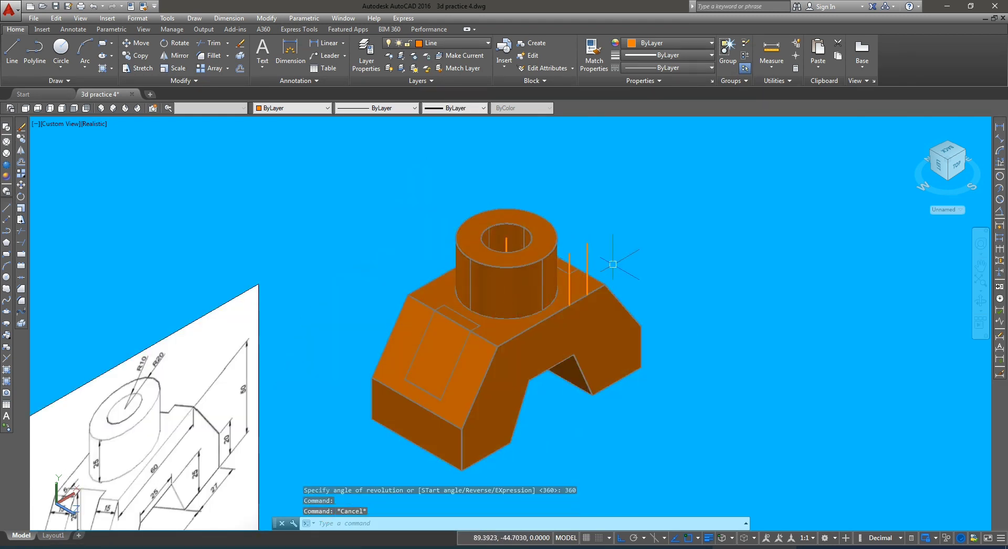
scroll(580, 270, up, 3)
click(557, 228)
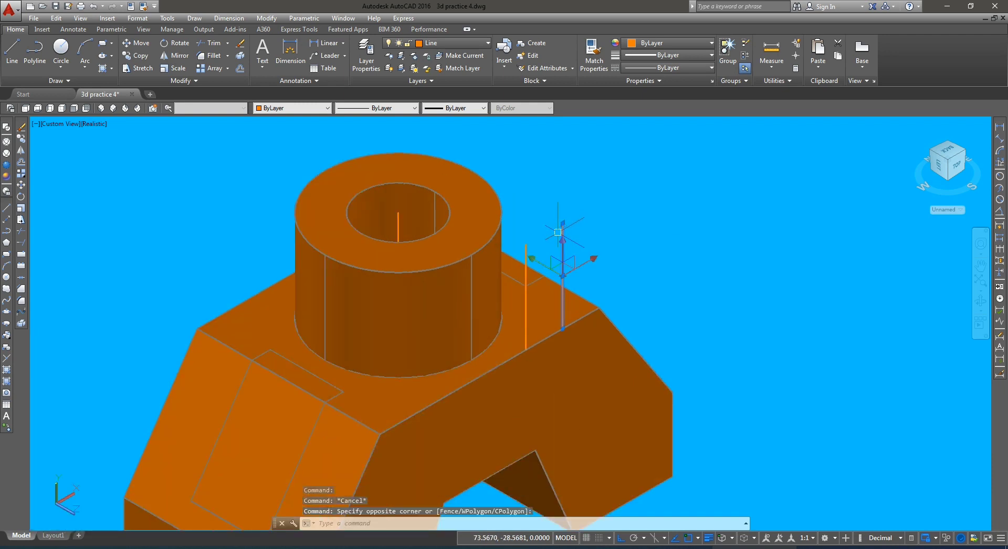
key(Delete)
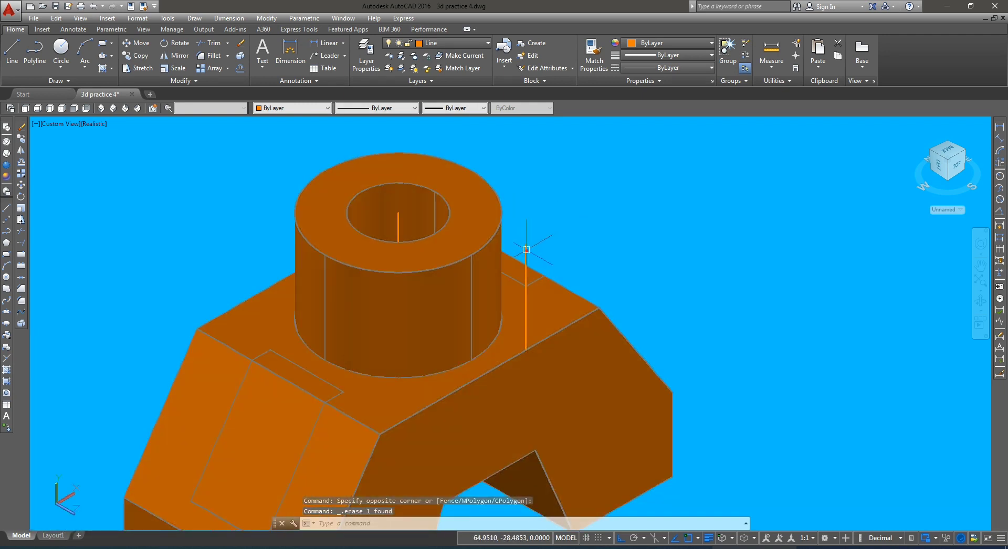
scroll(531, 223, down, 3)
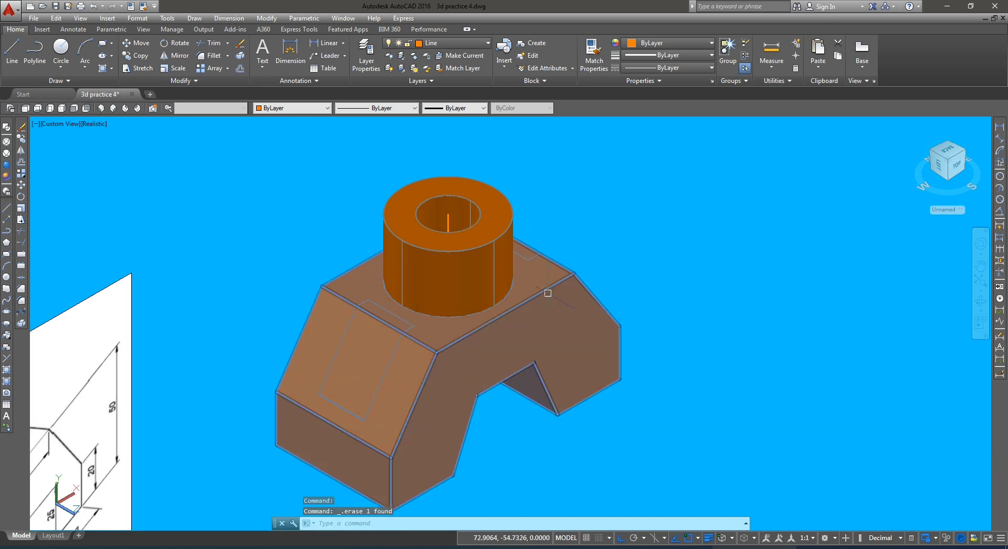
Step: Try to subtract the two slot solids from the body in the Realistic visual style
text(su)
key(Return)
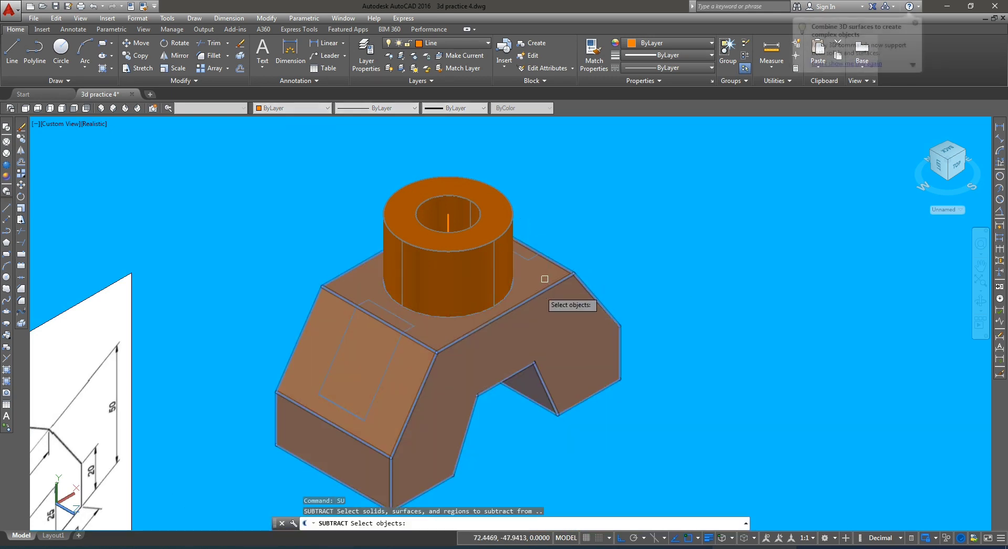
click(471, 366)
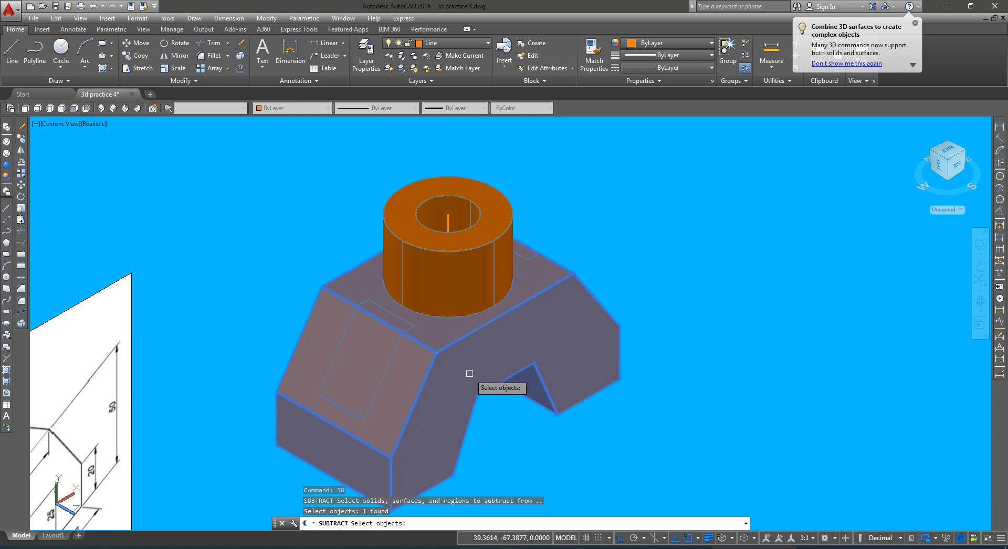
key(Return)
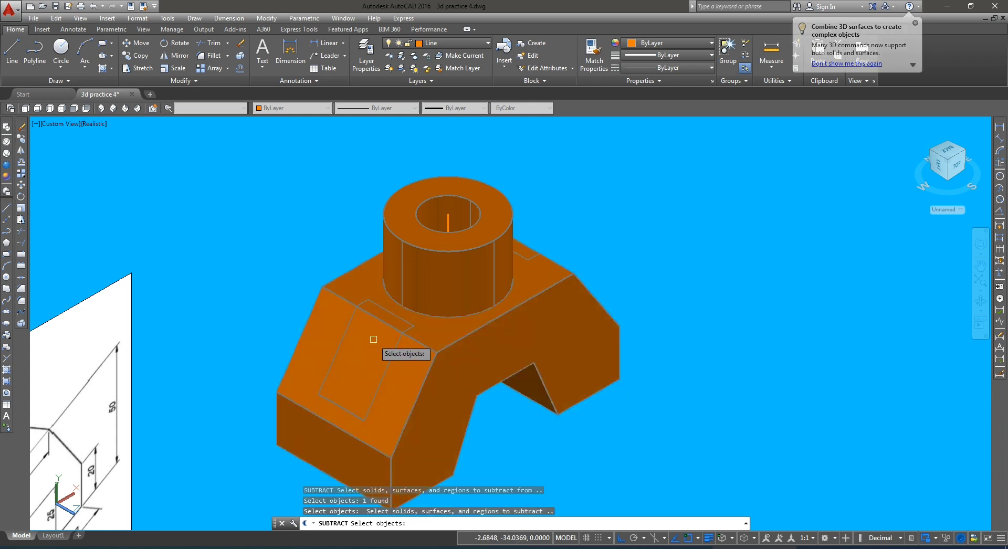
click(373, 339)
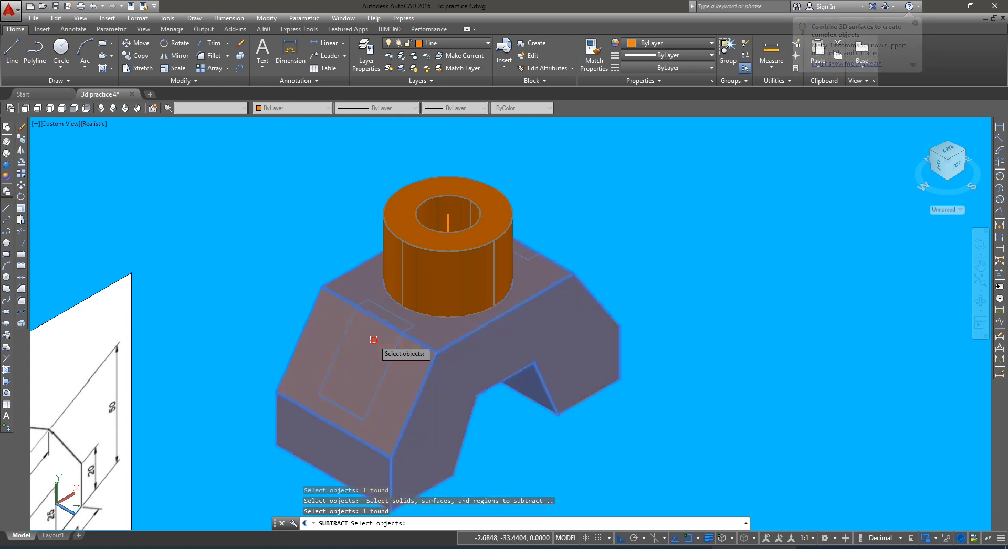
click(529, 257)
key(Return)
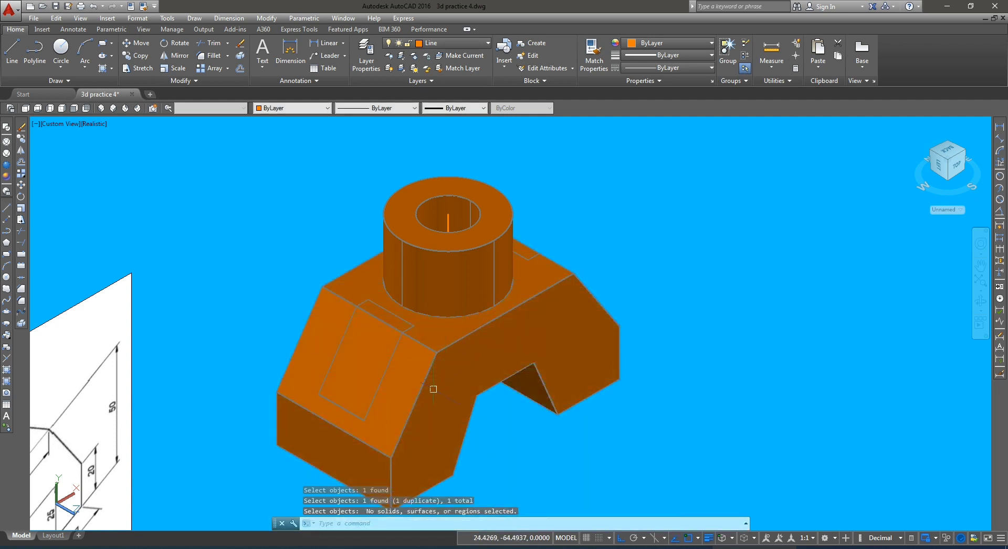
key(Escape)
key(Escape)
key(Escape)
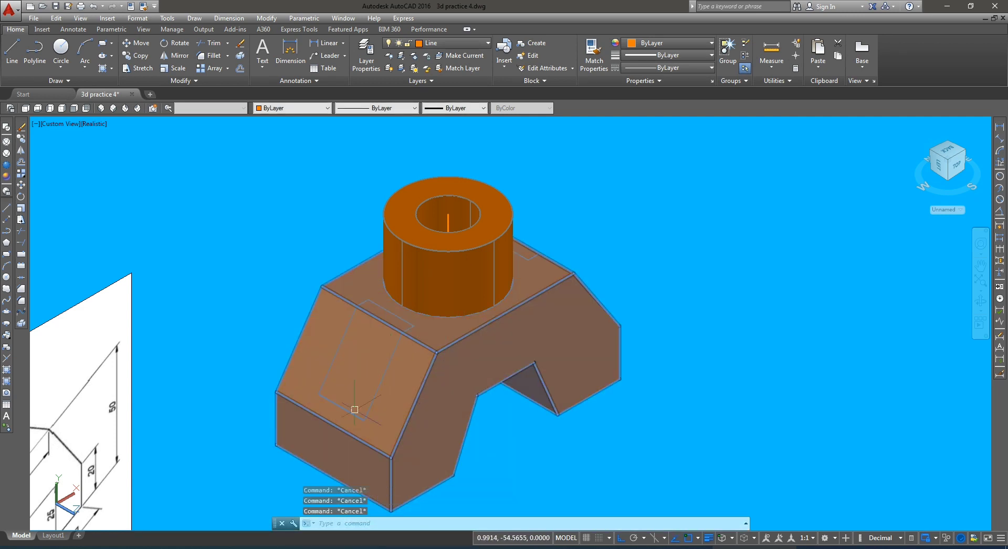
Step: Subtract the front slot solid and the rear slot solid from the extruded body
key(Return)
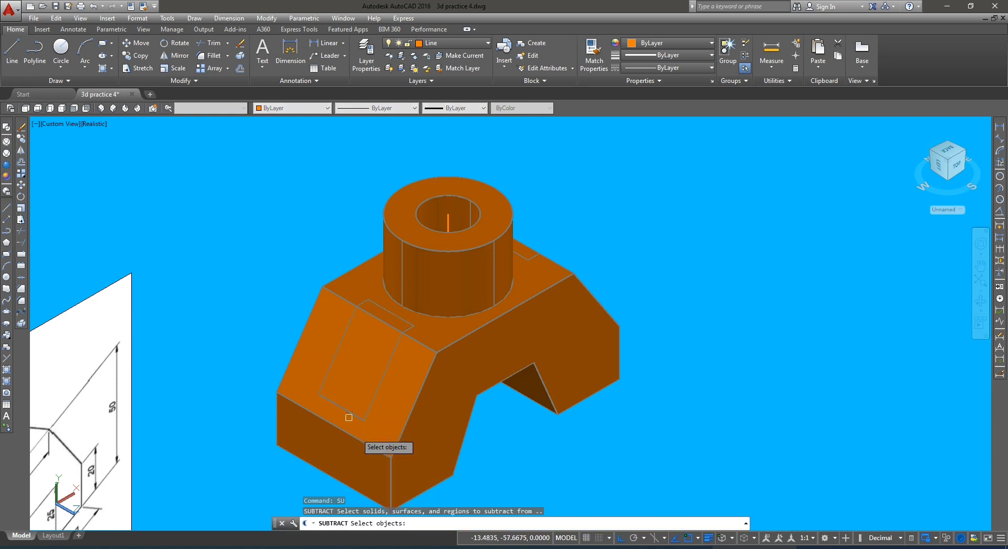
click(391, 452)
key(Return)
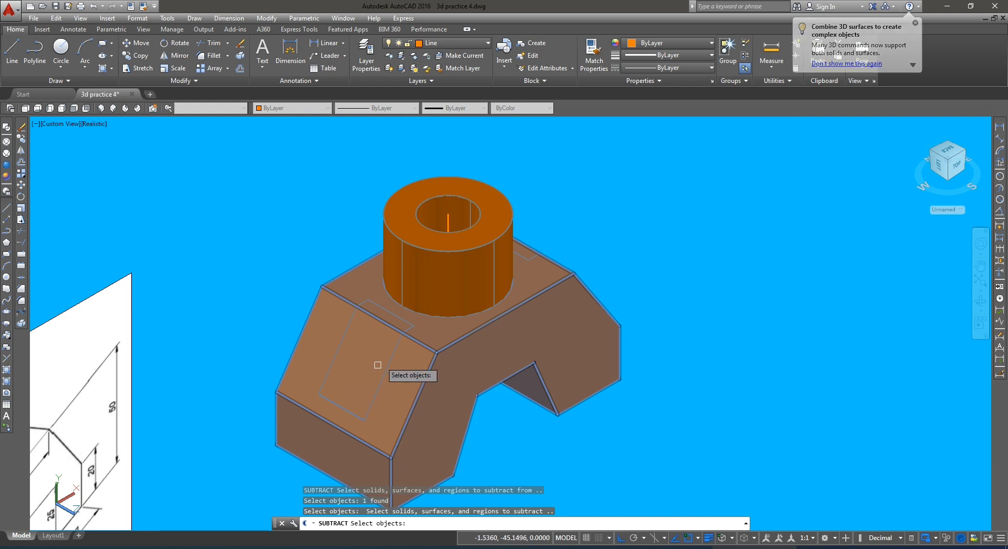
scroll(392, 338, up, 2)
click(392, 339)
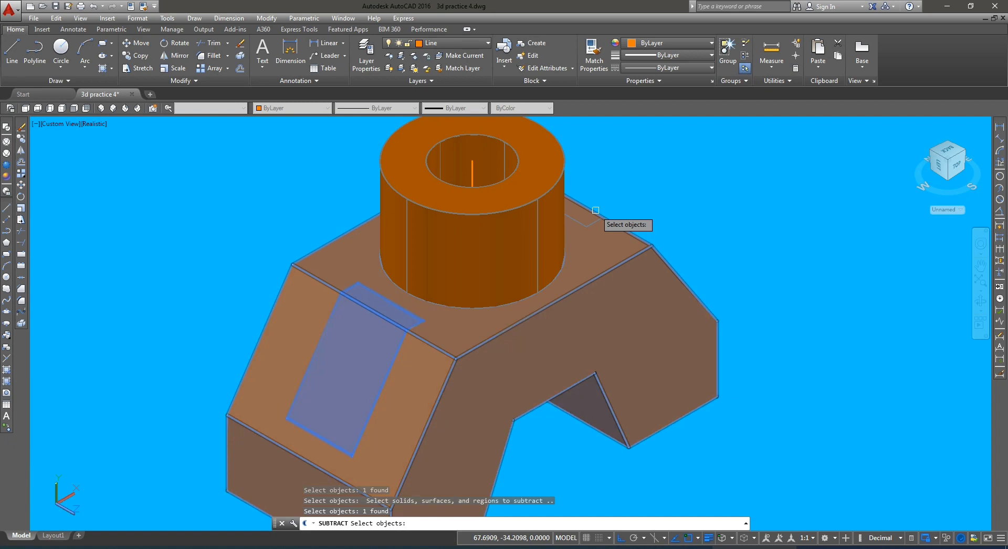
click(594, 211)
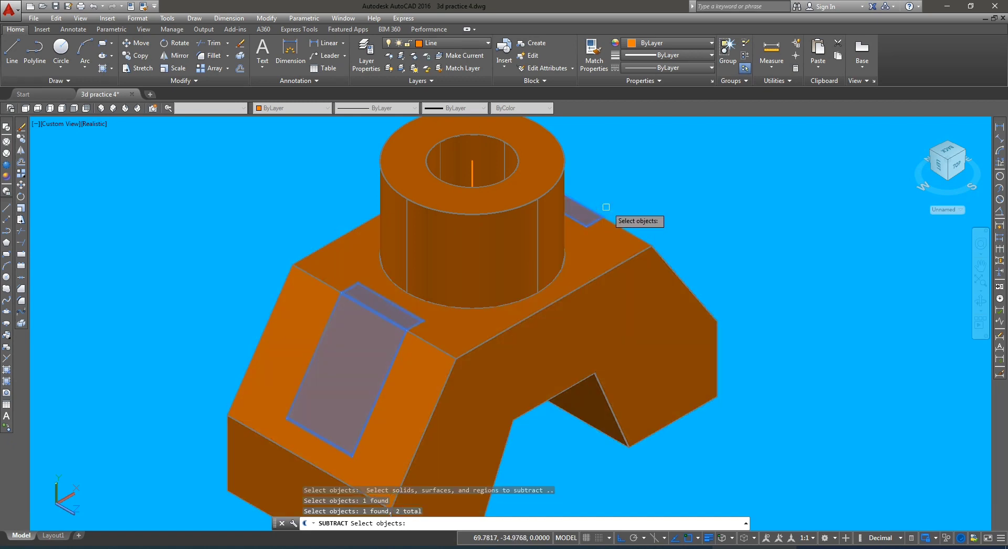
key(Return)
scroll(580, 213, down, 2)
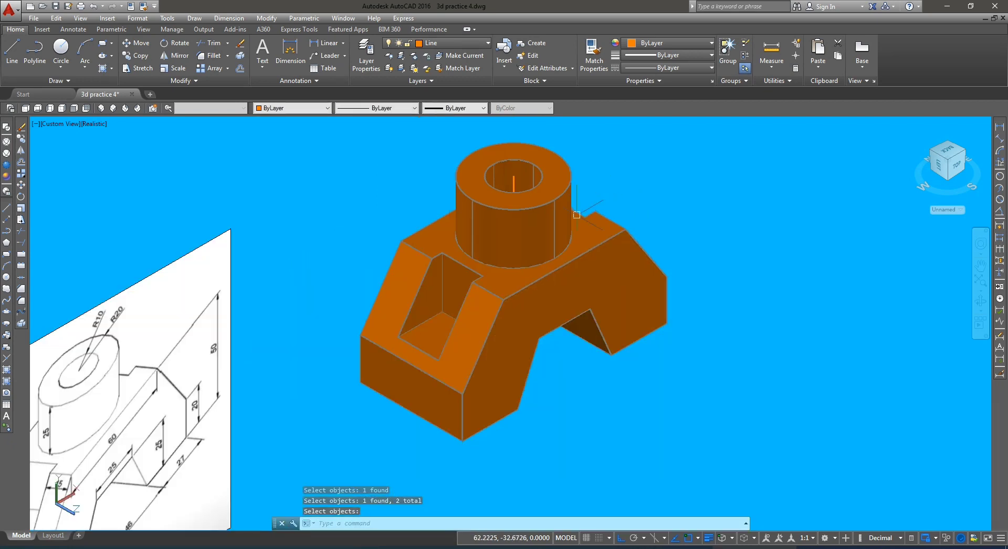
Step: Switch to the 2D Wireframe visual style and delete the leftover vertical axis line inside the boss's bore
scroll(447, 308, up, 2)
scroll(449, 315, up, 2)
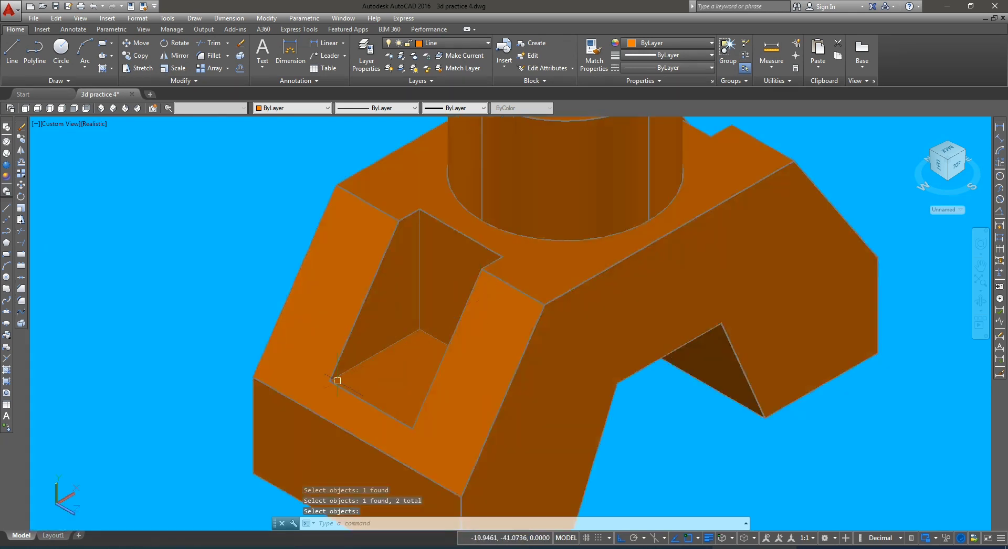
scroll(336, 381, down, 4)
scroll(424, 342, up, 1)
key(Escape)
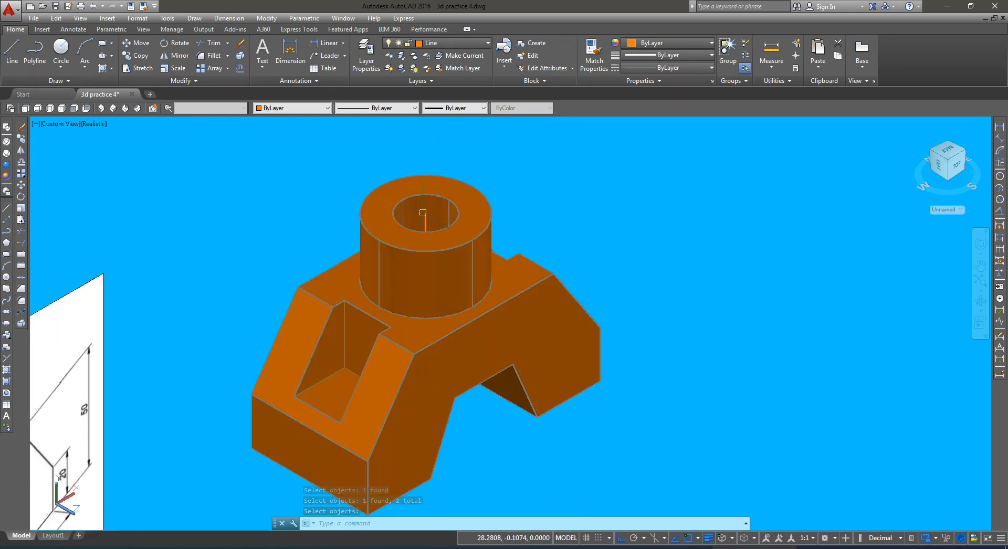
scroll(427, 234, up, 3)
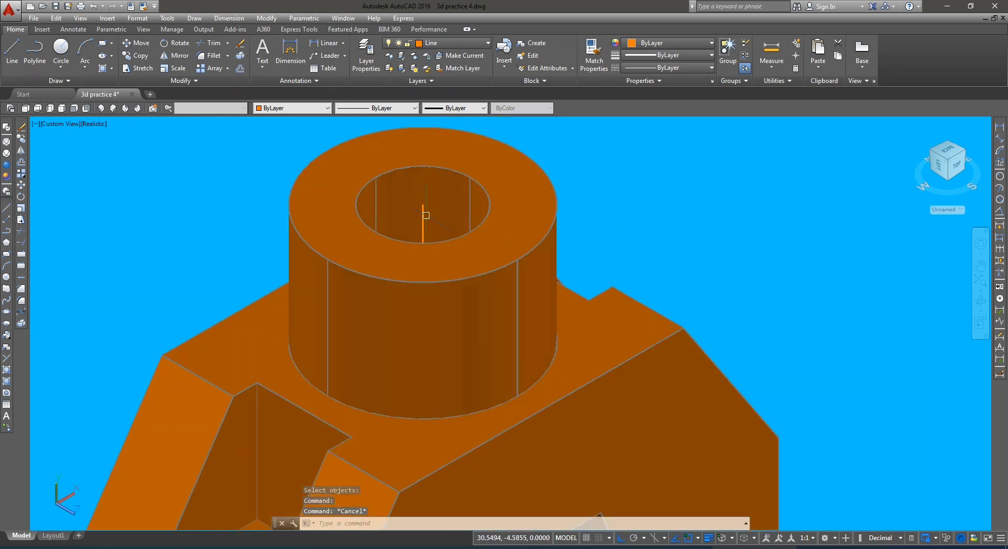
key(Escape)
click(6, 127)
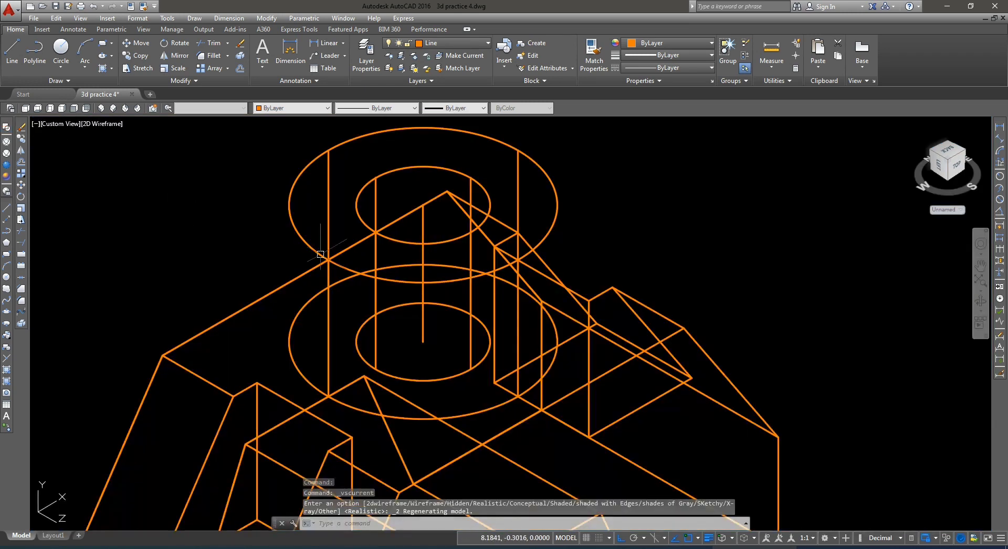
click(426, 219)
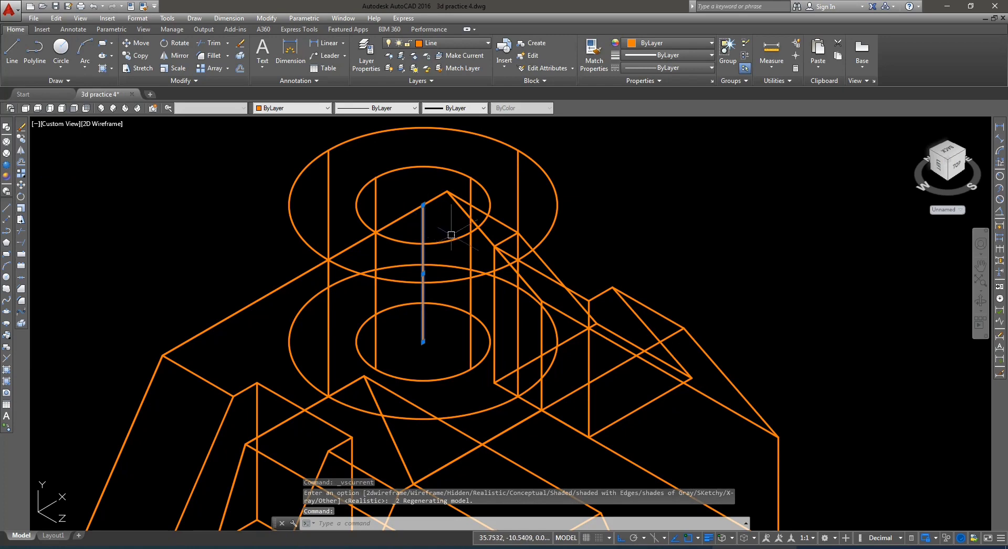
key(Delete)
scroll(437, 227, down, 3)
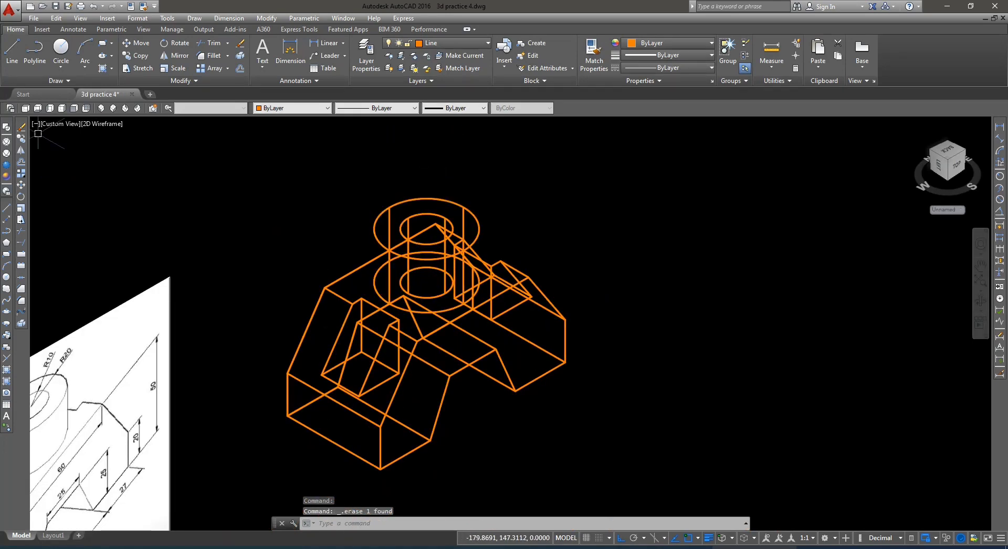
Step: Preview the part in the Realistic and Conceptual visual styles, ending on Realistic
click(7, 176)
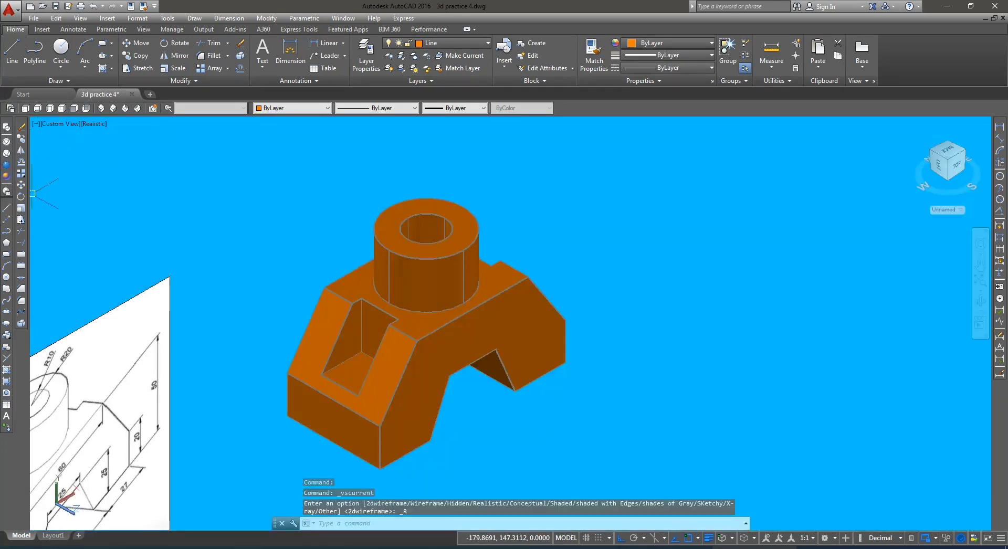
click(6, 176)
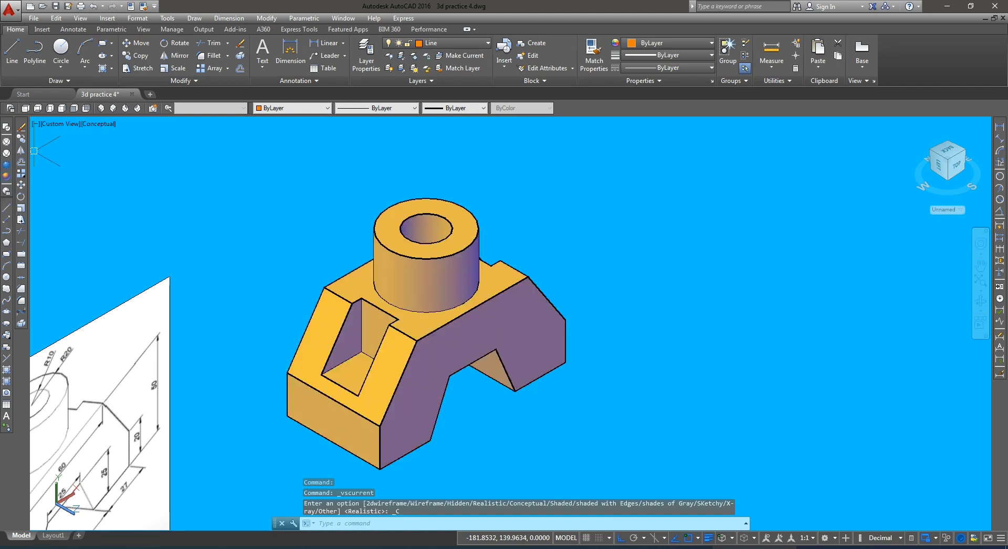
click(7, 165)
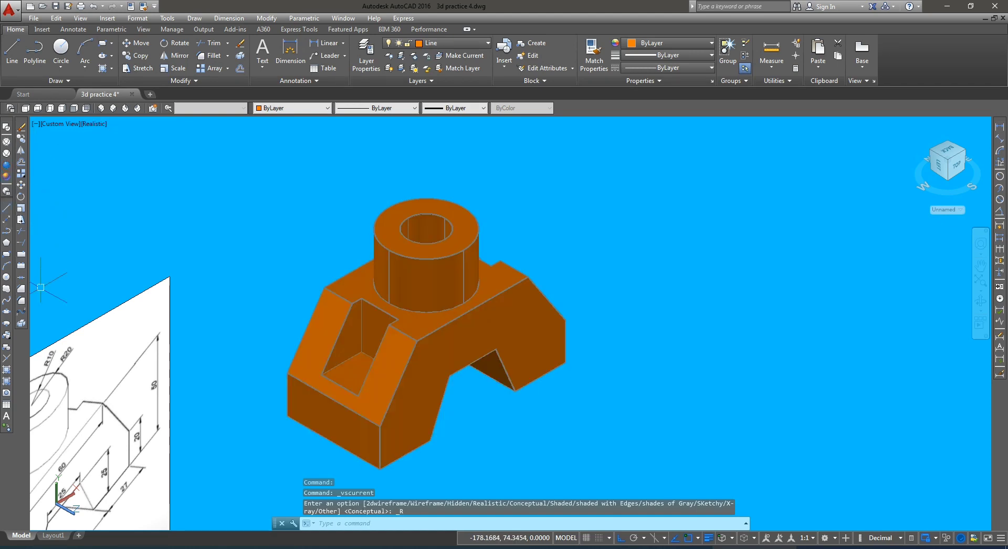
scroll(274, 279, down, 2)
scroll(279, 315, up, 3)
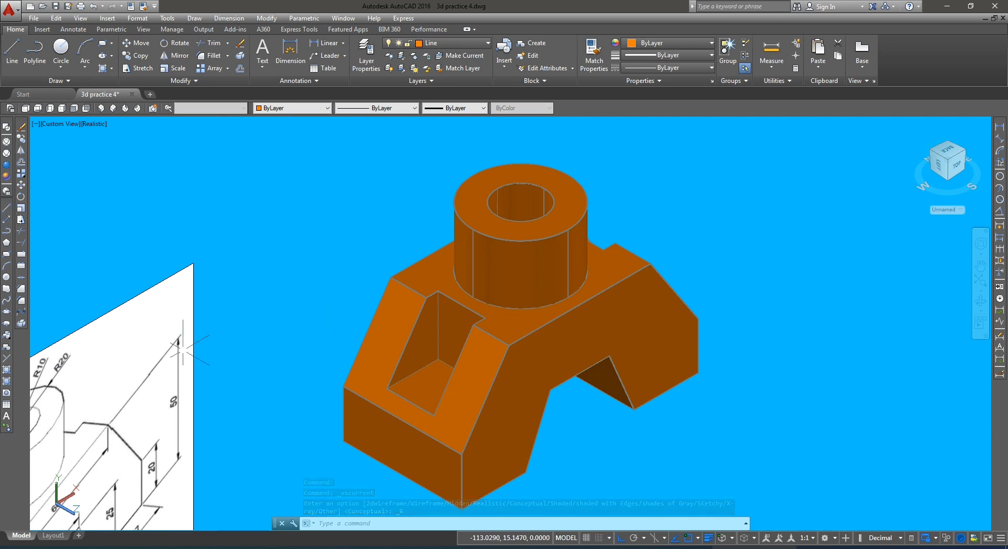
Step: Apply the Shaded visual style to the model view from the available visual styles
click(6, 191)
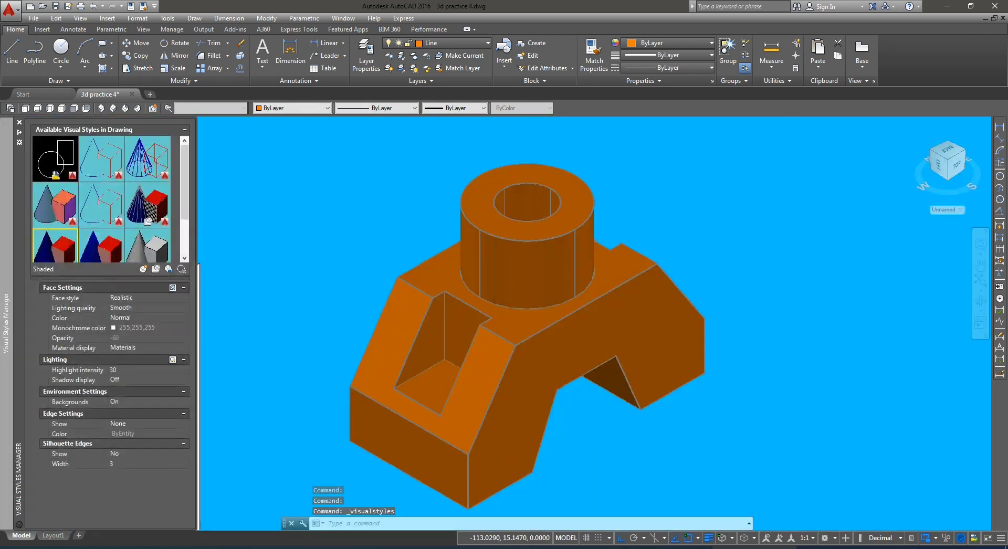
double_click(101, 248)
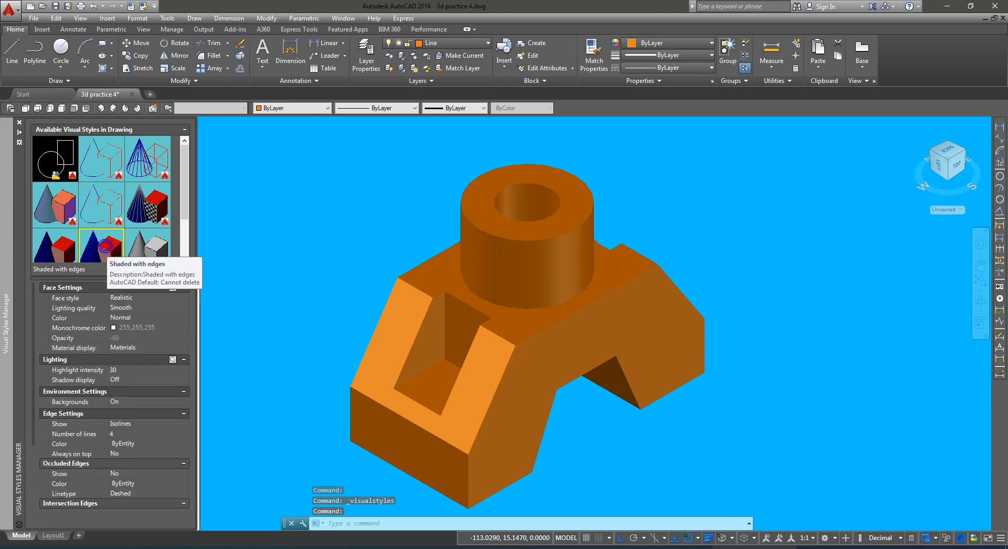
double_click(62, 243)
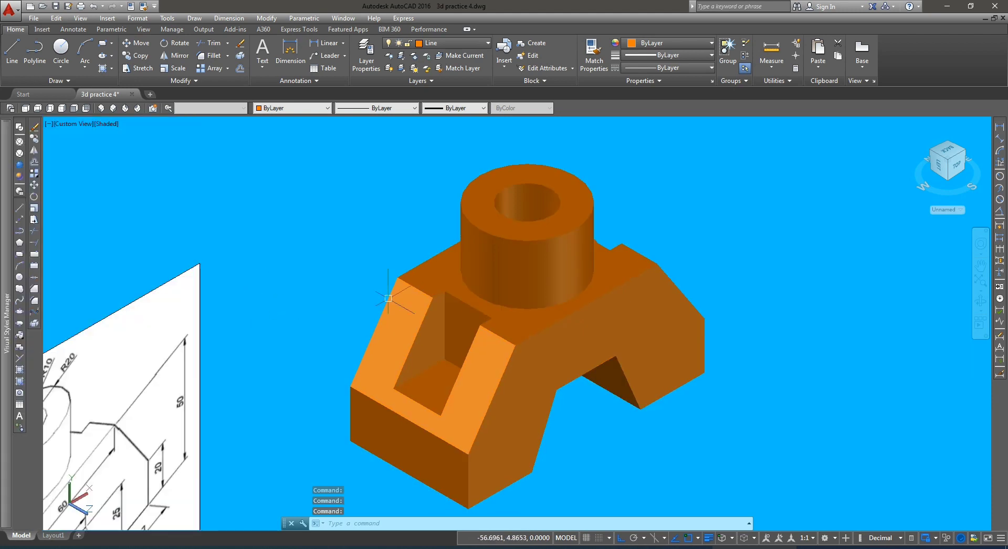
scroll(417, 297, down, 2)
scroll(324, 321, up, 2)
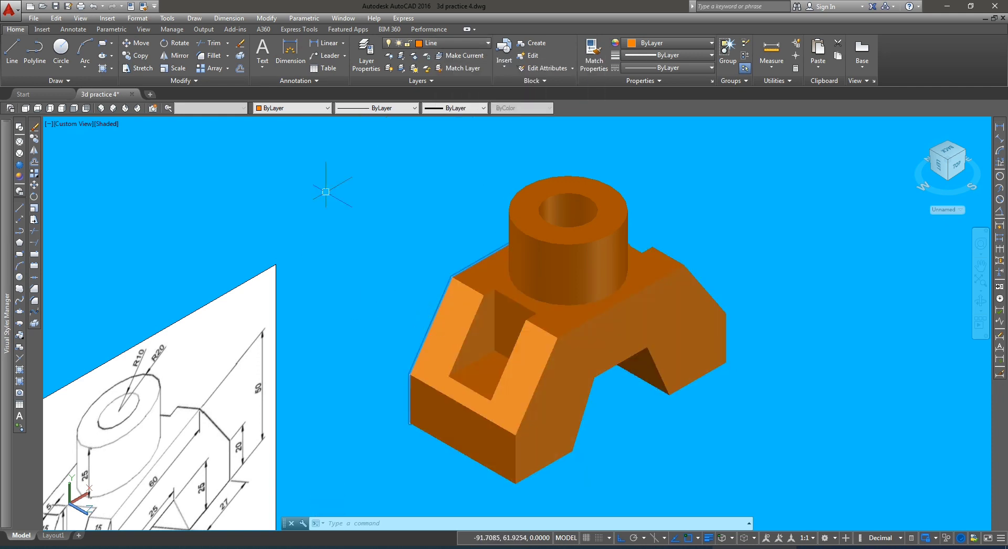
Step: Set the Line layer's color to index color 220 in the layer properties
text(1a)
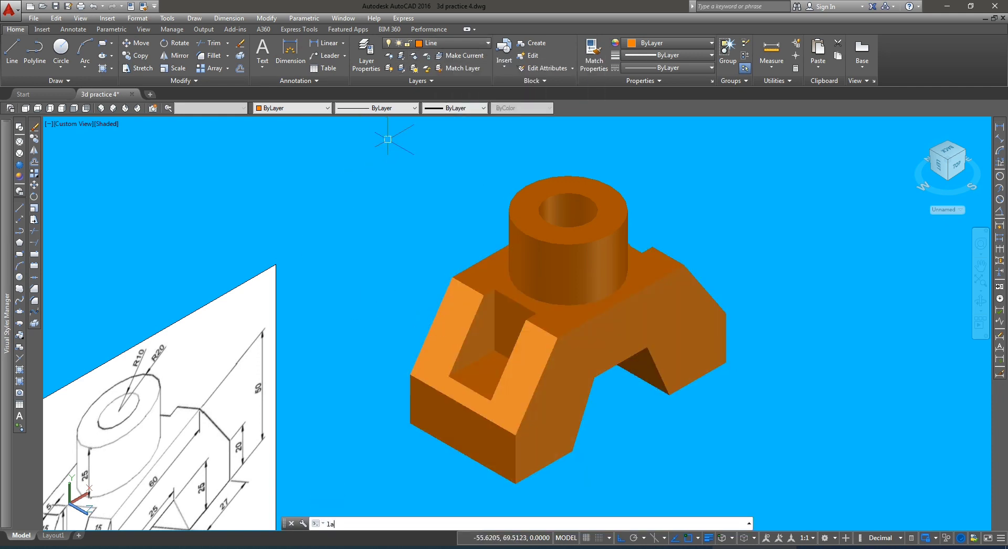
key(Return)
click(443, 264)
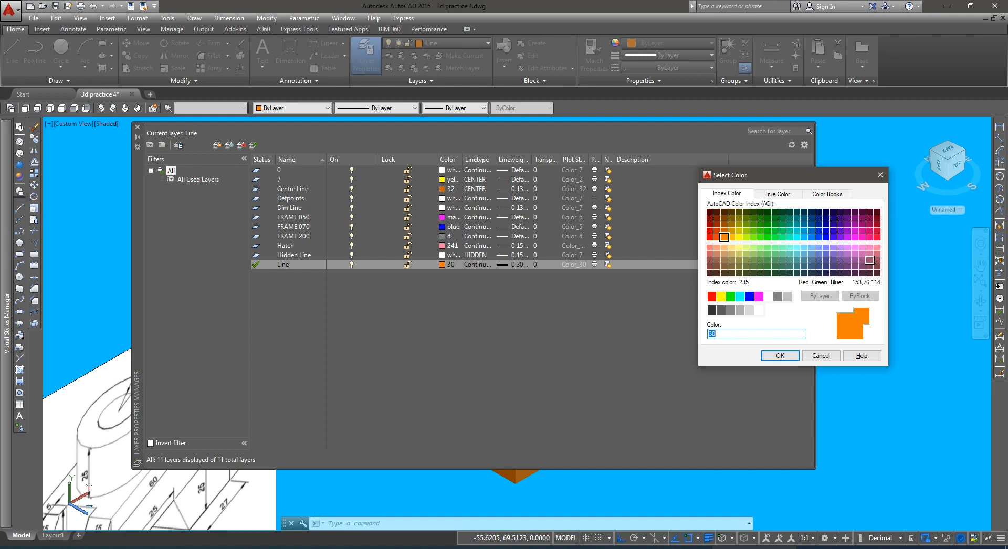
click(877, 259)
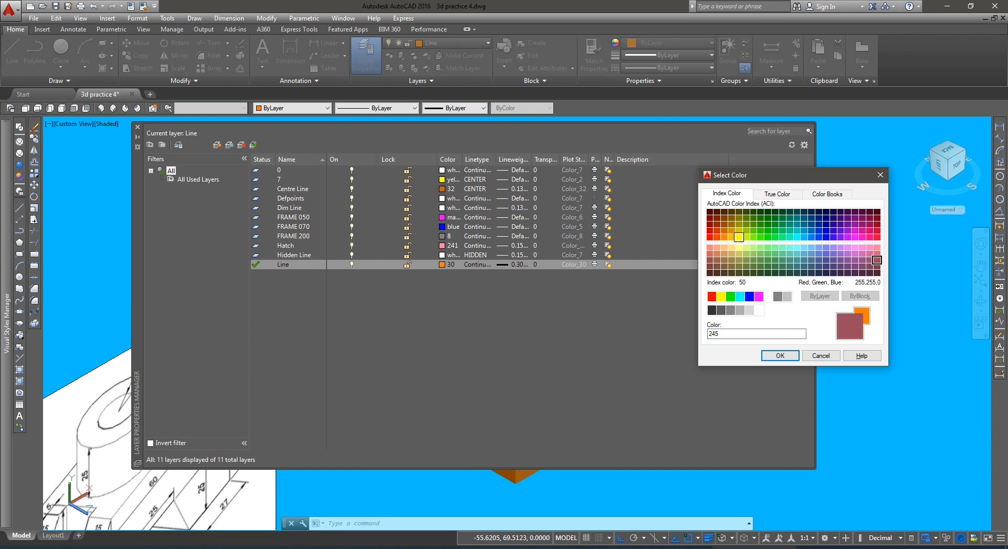
click(731, 230)
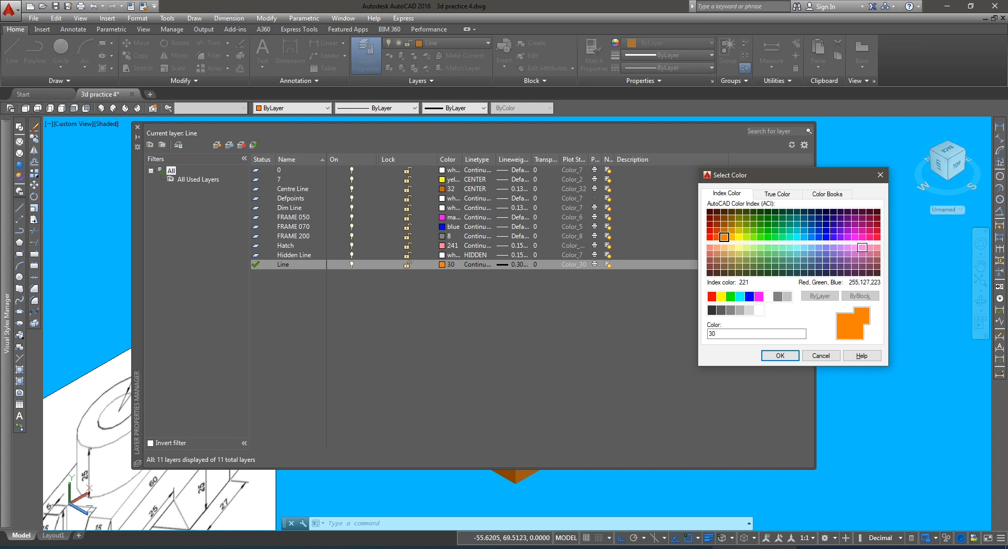
click(862, 237)
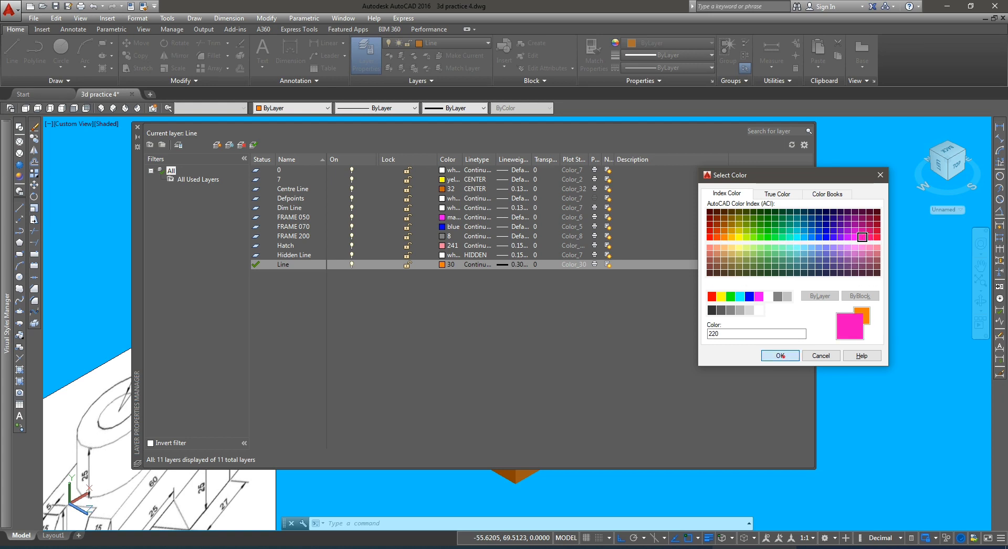
click(780, 355)
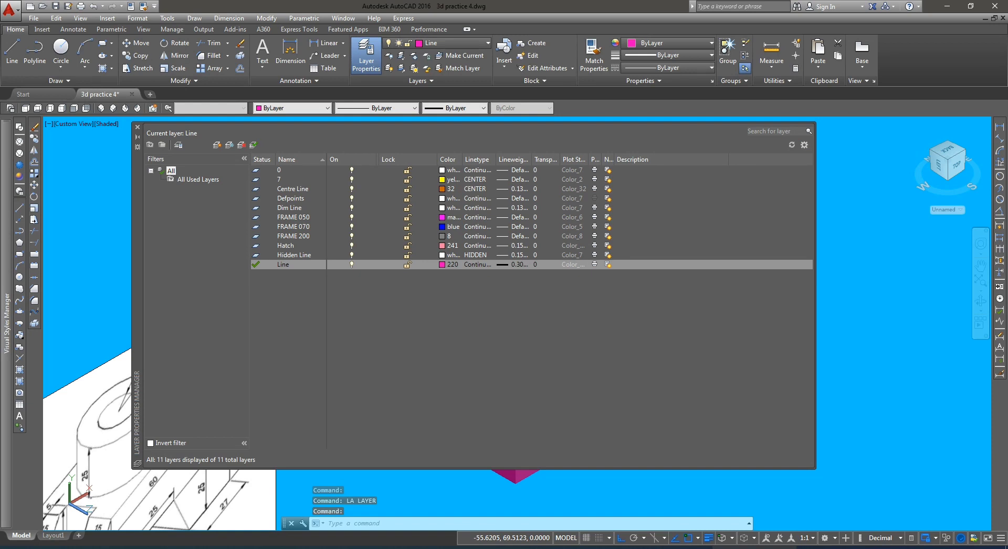
click(138, 127)
scroll(956, 368, up, 2)
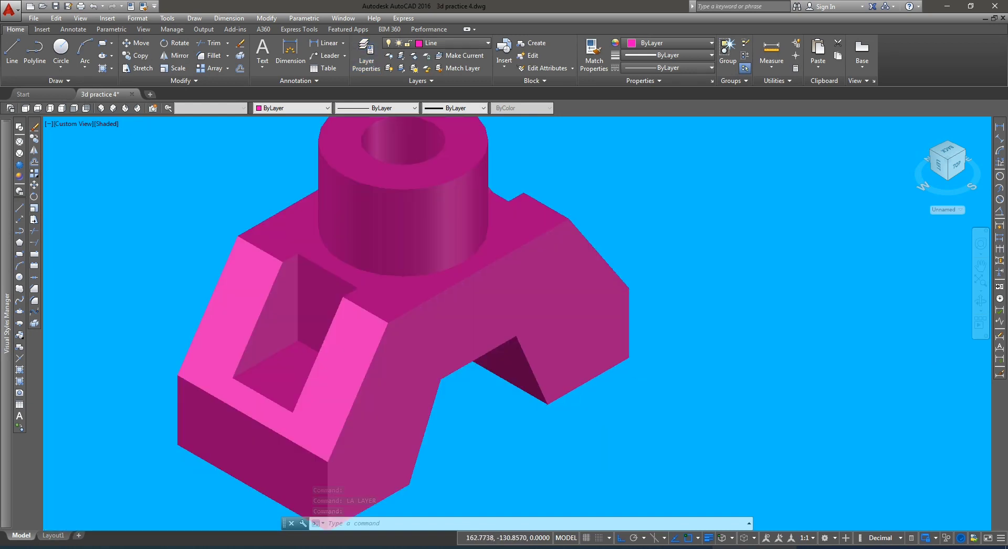
scroll(820, 359, down, 2)
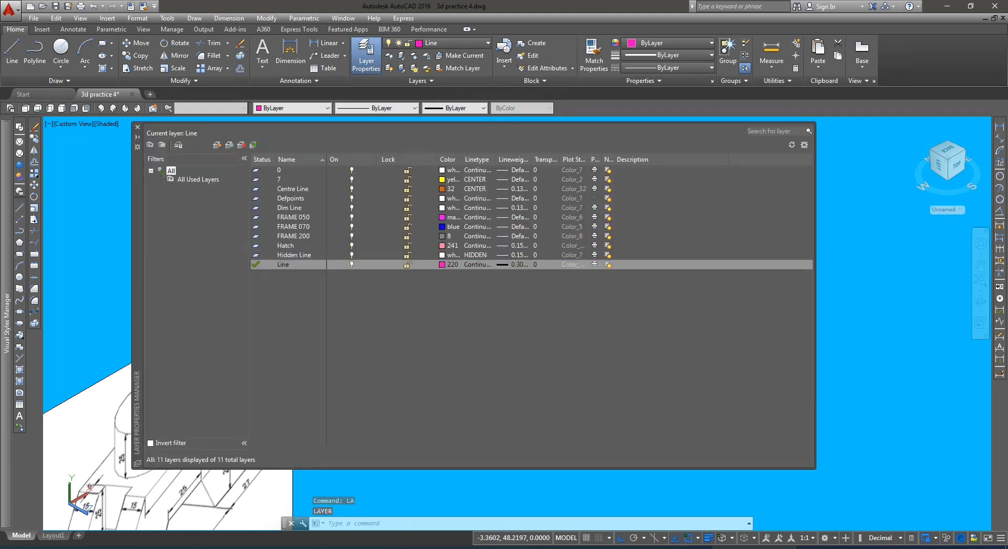
Step: Set the Line layer's color back to index color 30 in the layer properties
click(443, 265)
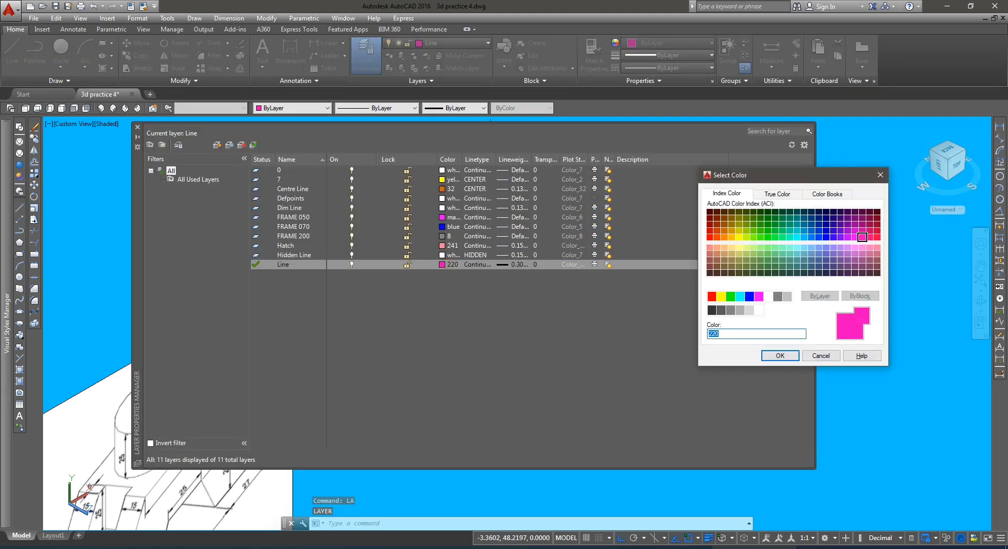
click(723, 237)
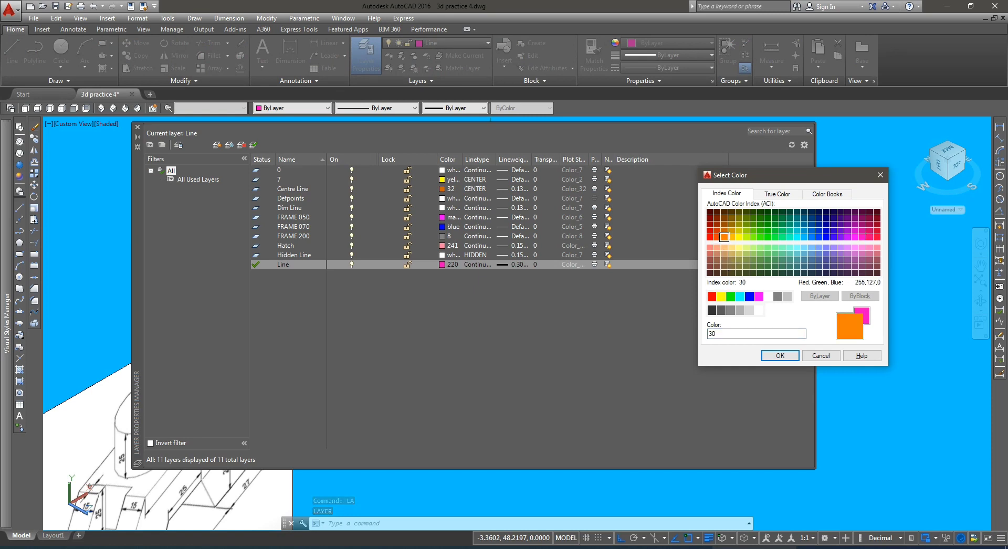
click(723, 231)
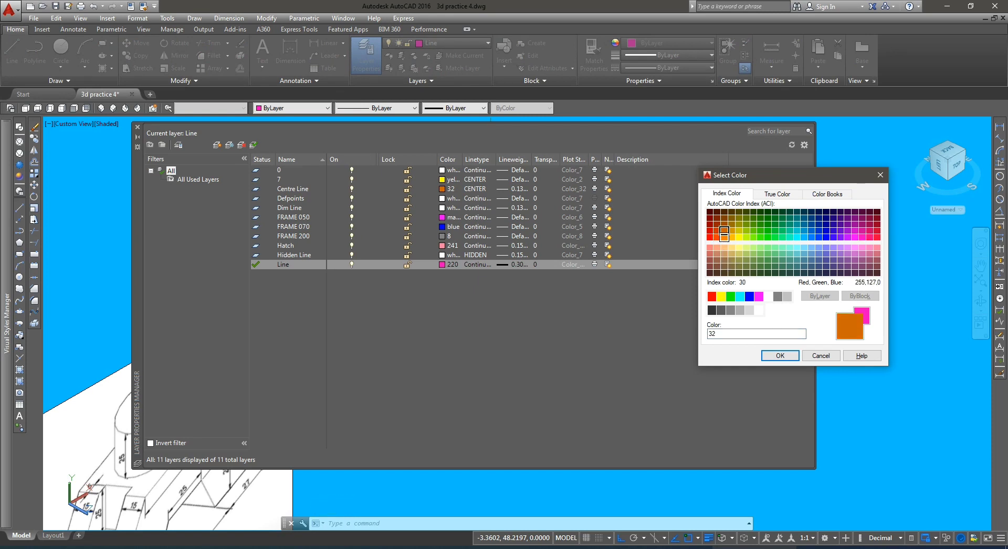
click(724, 237)
click(779, 355)
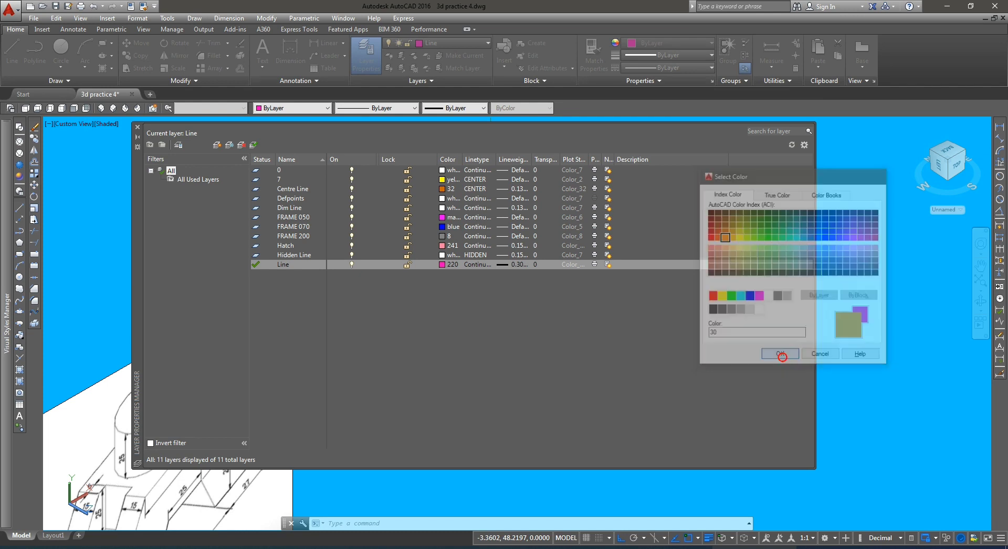
click(137, 127)
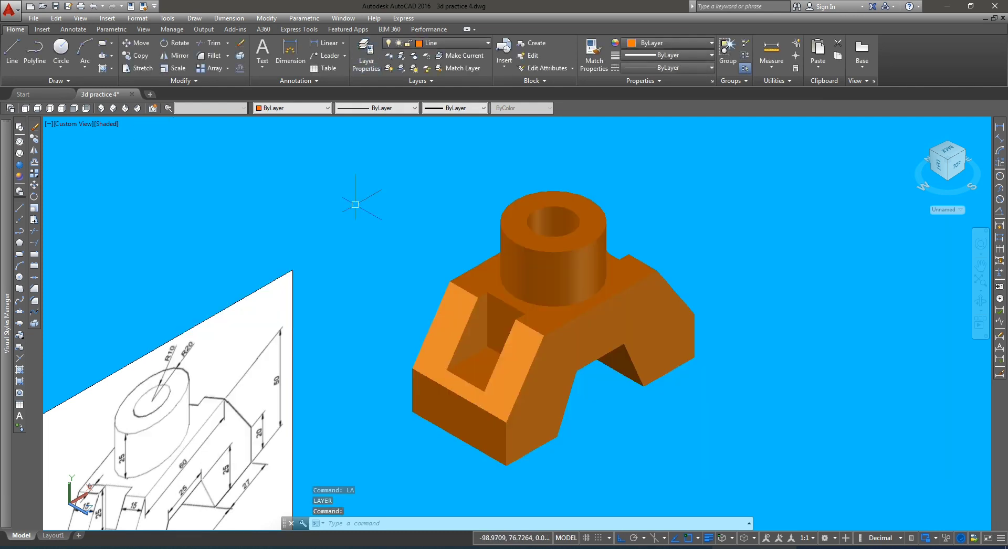
scroll(668, 382, up, 1)
scroll(675, 382, down, 1)
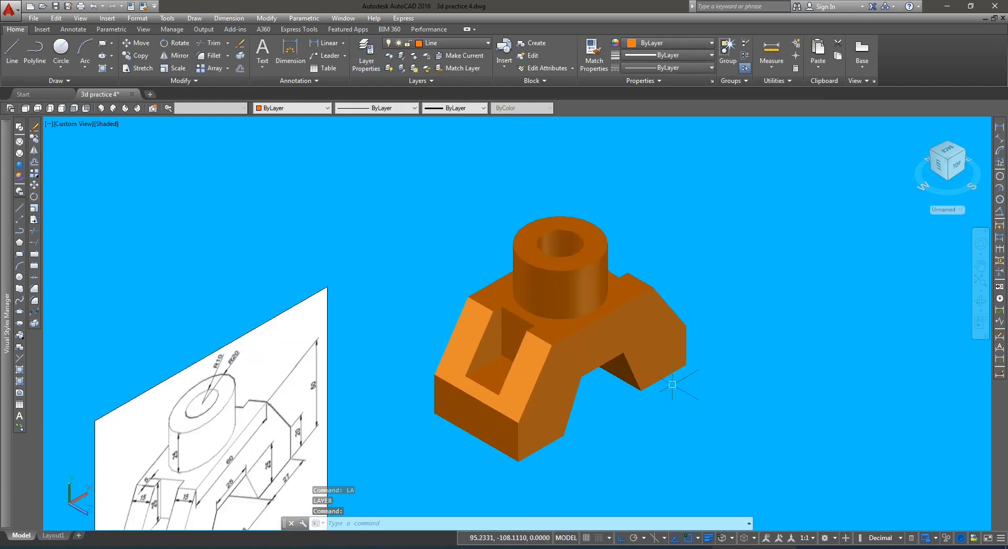
scroll(695, 374, up, 1)
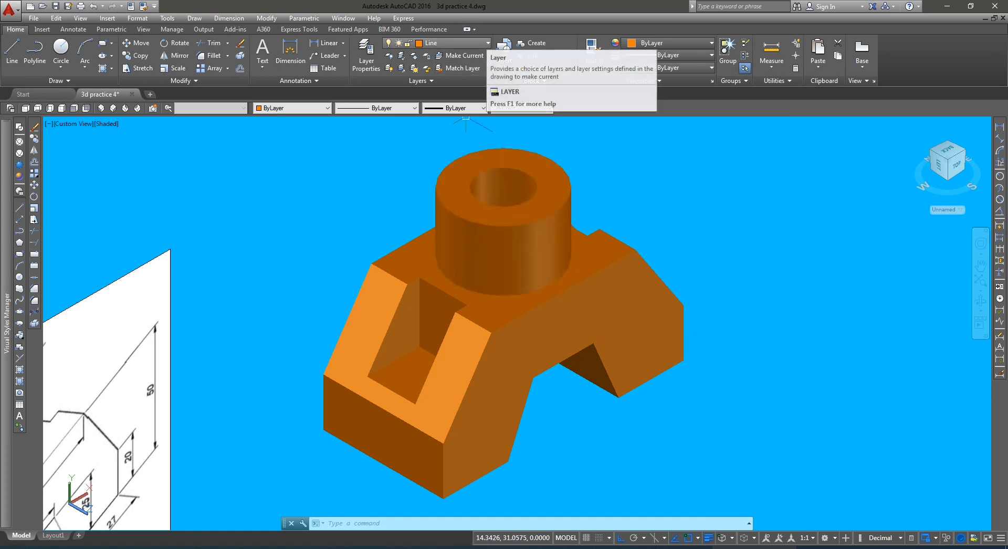
click(452, 42)
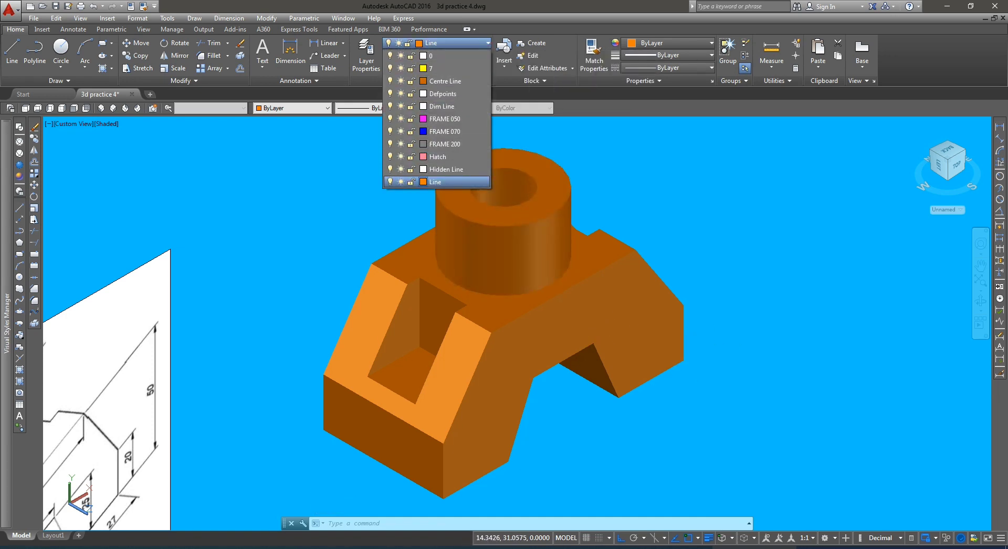
click(423, 181)
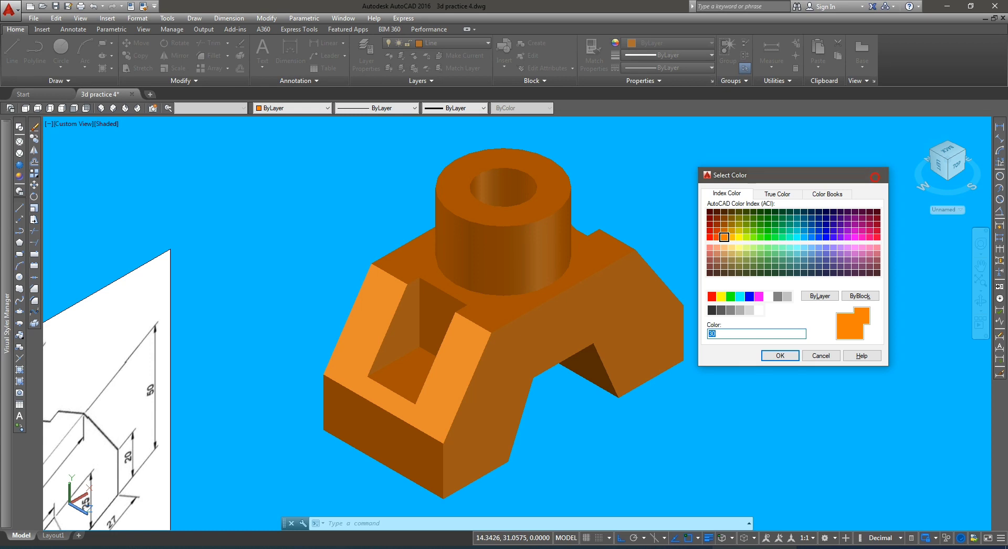
click(880, 175)
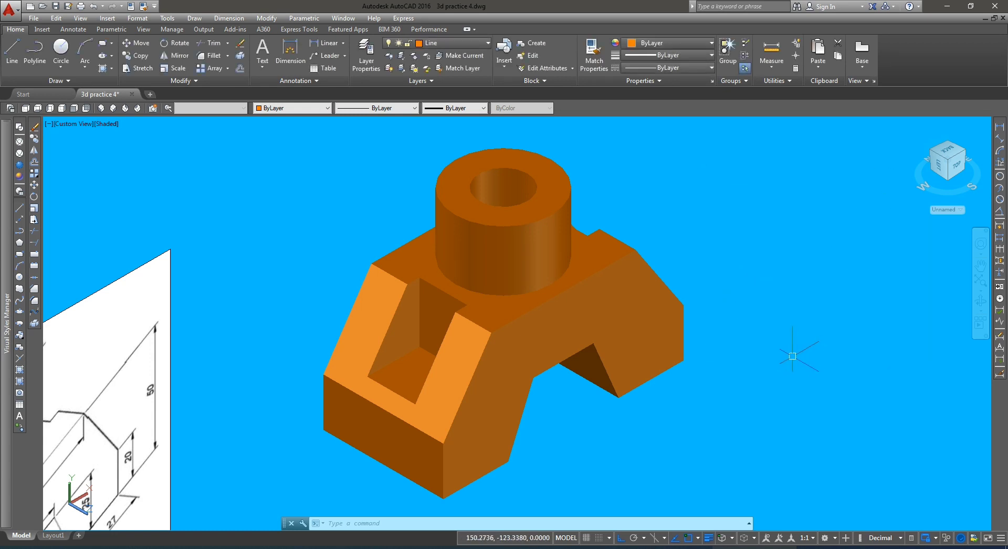